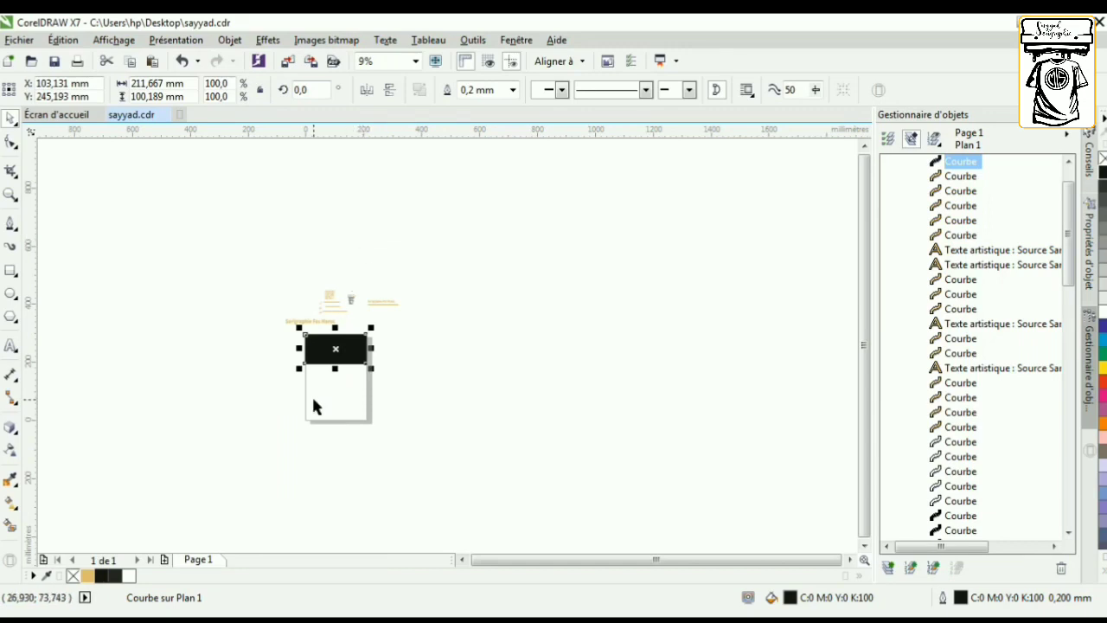
# Step: Duplicate the black rectangle and place the copy directly below it in the lower half of the page
pyautogui.scroll(5, 311, 395)
pyautogui.moveTo(400, 196); pyautogui.dragTo(404, 359)
pyautogui.click(268, 308)
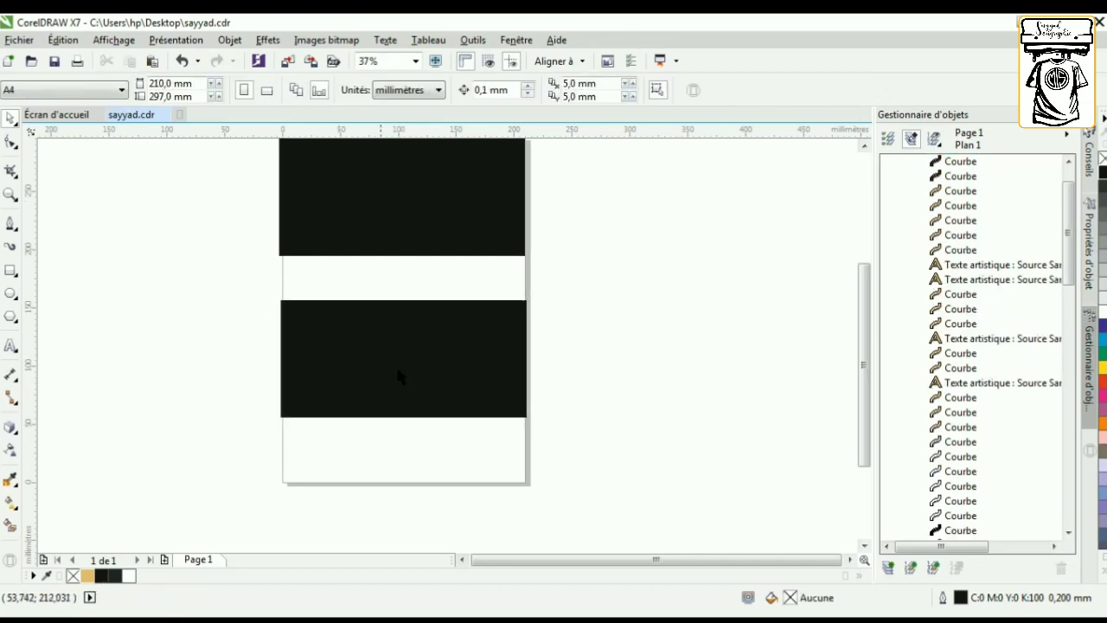
# Step: Add a vertical guideline through the centre of the upper black rectangle at X 103.483 mm
pyautogui.scroll(-2, 412, 375)
pyautogui.scroll(2, 425, 373)
pyautogui.scroll(-2, 427, 354)
pyautogui.scroll(-2, 423, 284)
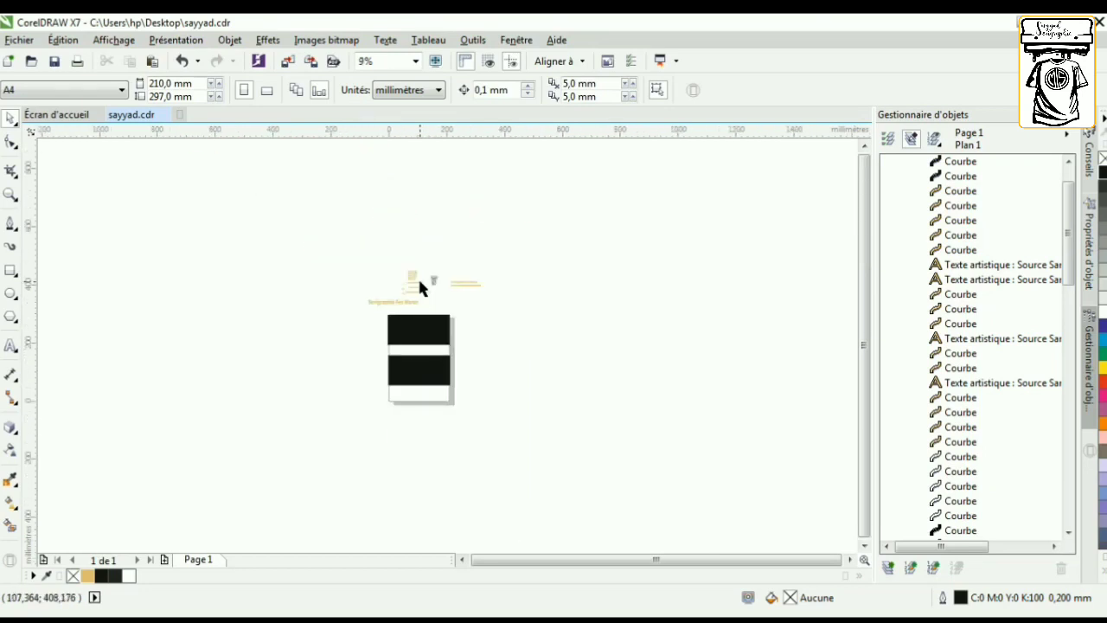
pyautogui.scroll(4, 418, 276)
pyautogui.scroll(2, 373, 390)
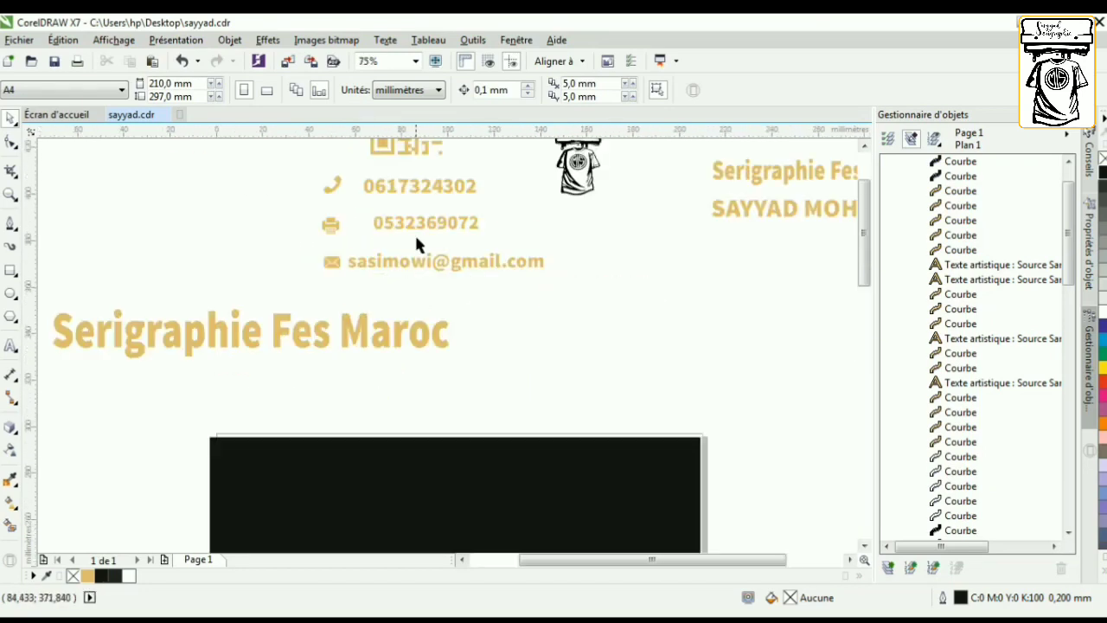
pyautogui.scroll(-2, 418, 240)
pyautogui.click(412, 386)
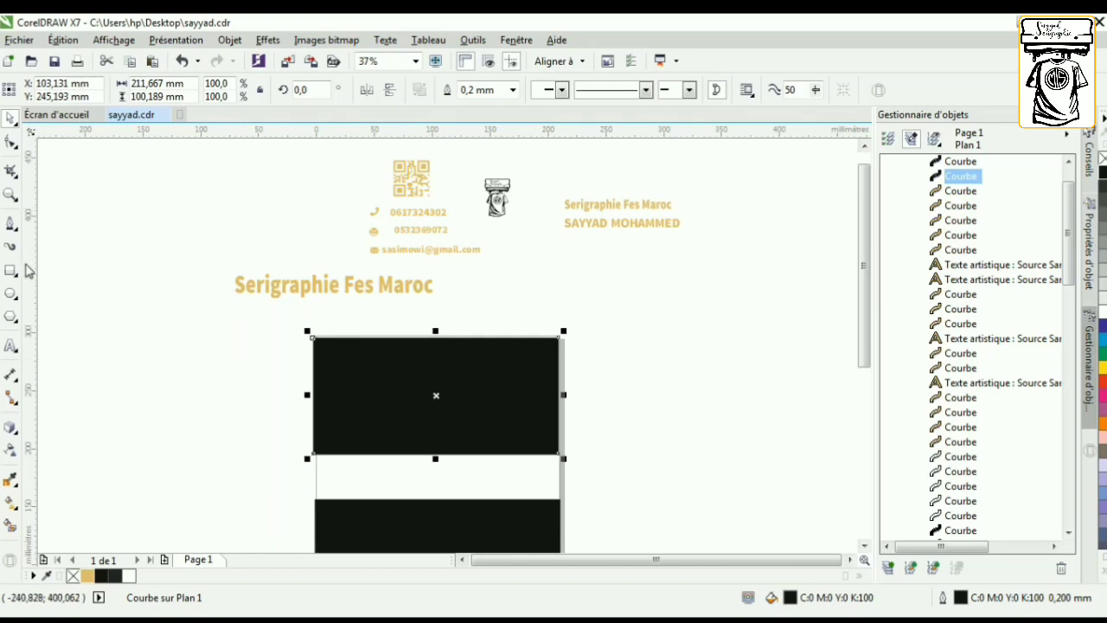
pyautogui.moveTo(26, 269); pyautogui.dragTo(436, 358)
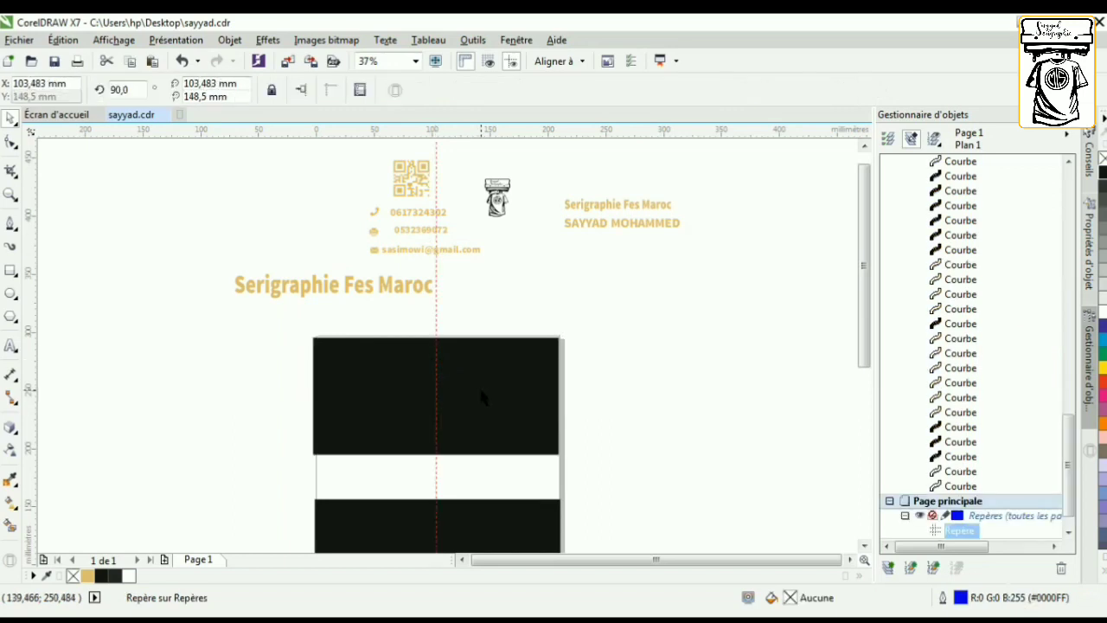
# Step: Add a horizontal guideline through the centre of the upper black rectangle at Y 245.193 mm
pyautogui.click(474, 373)
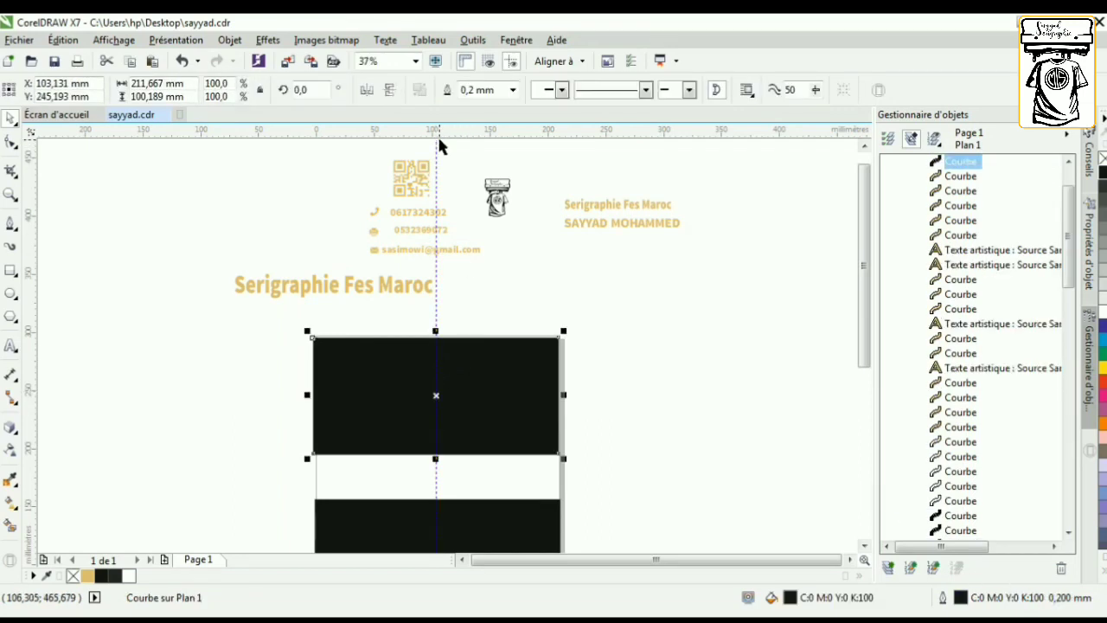
pyautogui.click(423, 166)
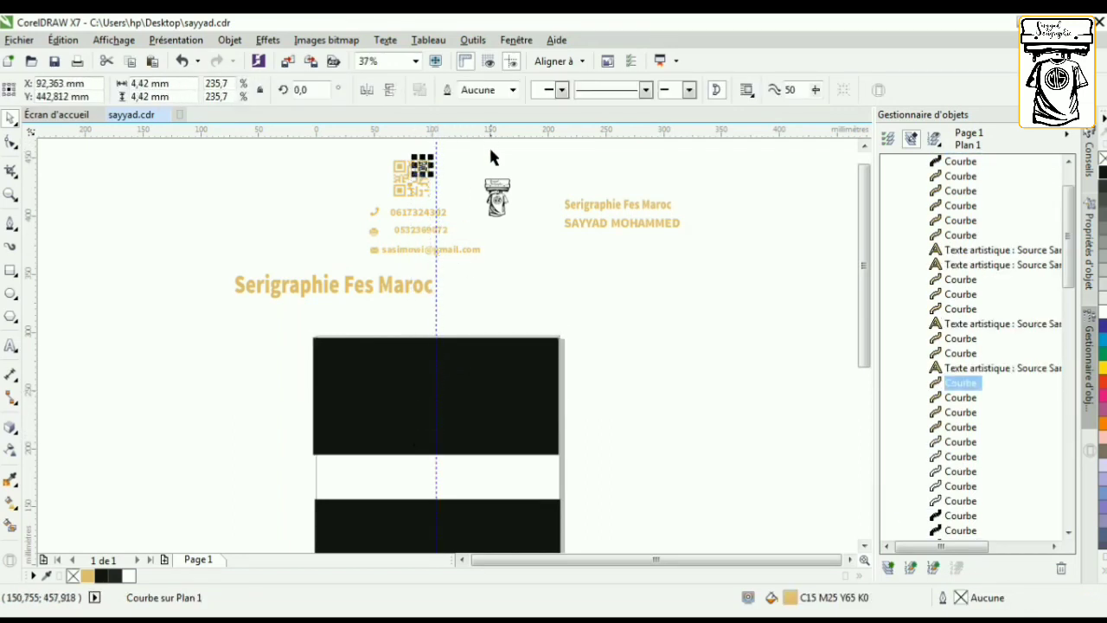
pyautogui.click(447, 370)
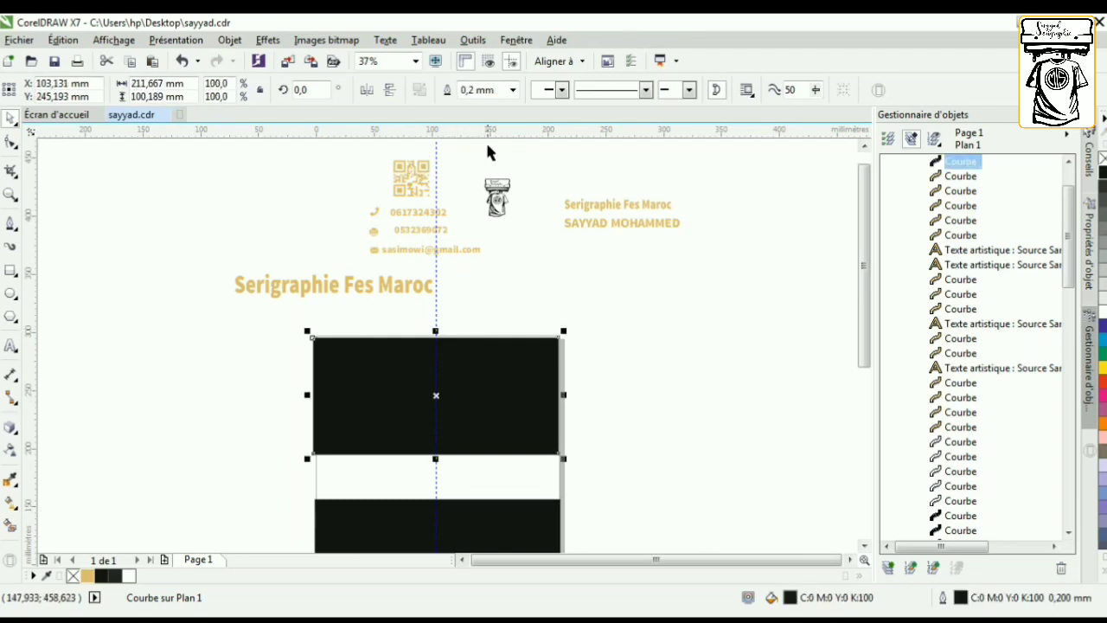
pyautogui.click(438, 396)
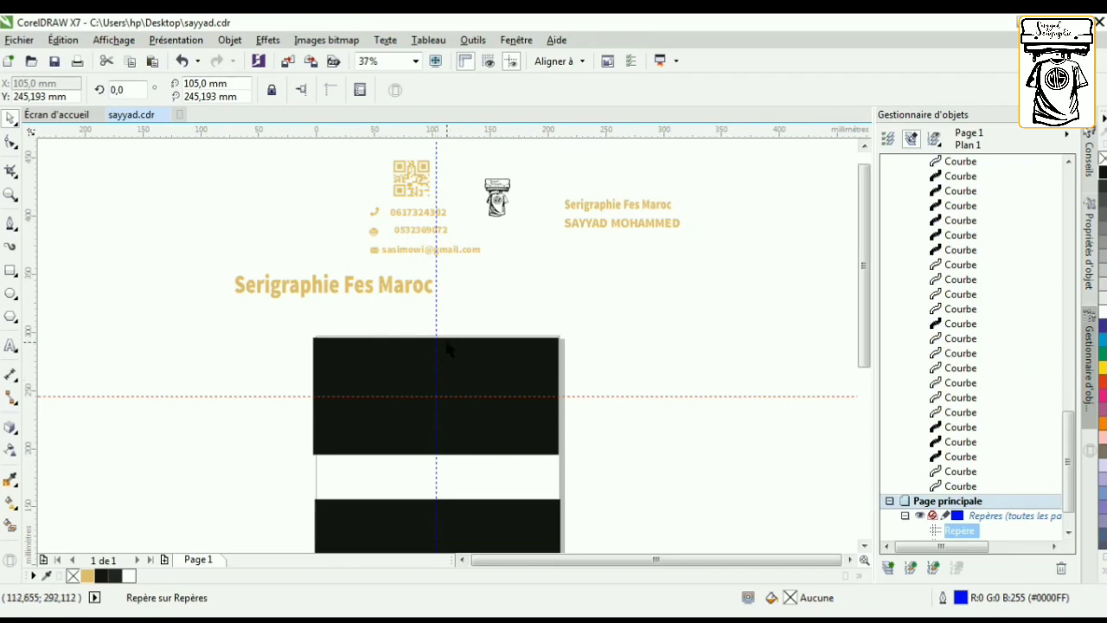
# Step: Draw a straight vertical line about 18 mm long with the Pen tool on the vertical guideline near the upper rectangle's top edge
pyautogui.scroll(2, 424, 409)
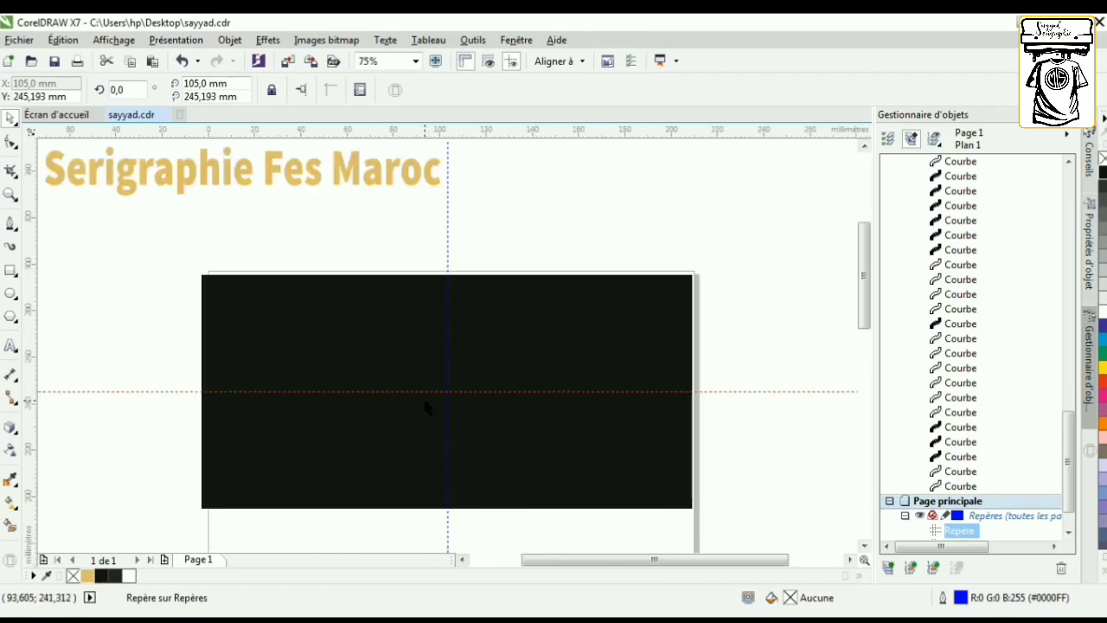
pyautogui.scroll(2, 426, 409)
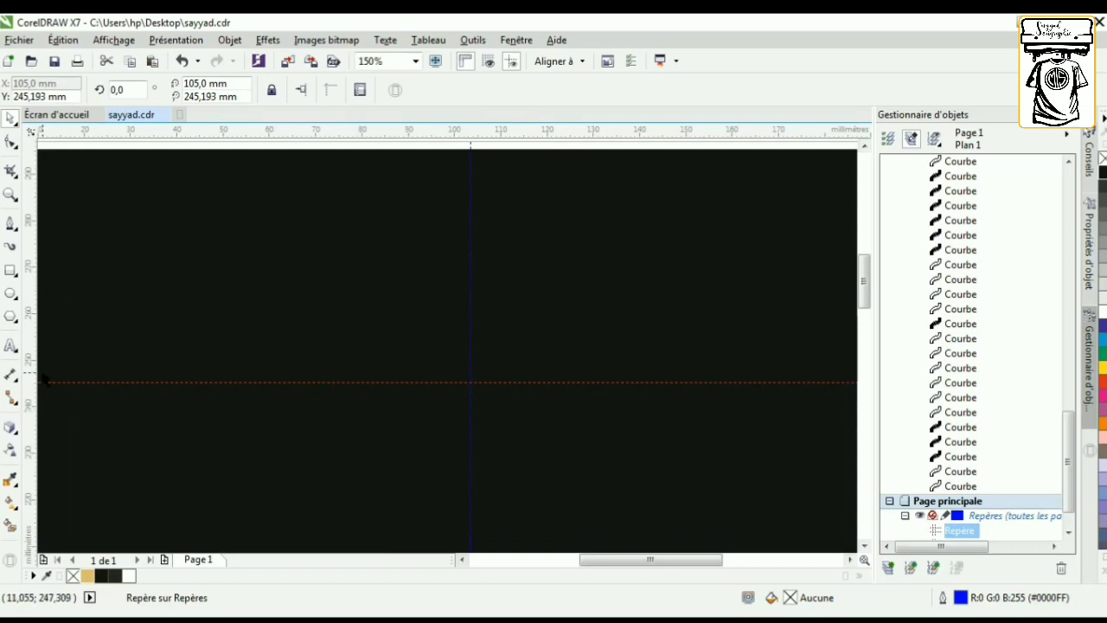
pyautogui.click(11, 225)
pyautogui.scroll(-2, 419, 373)
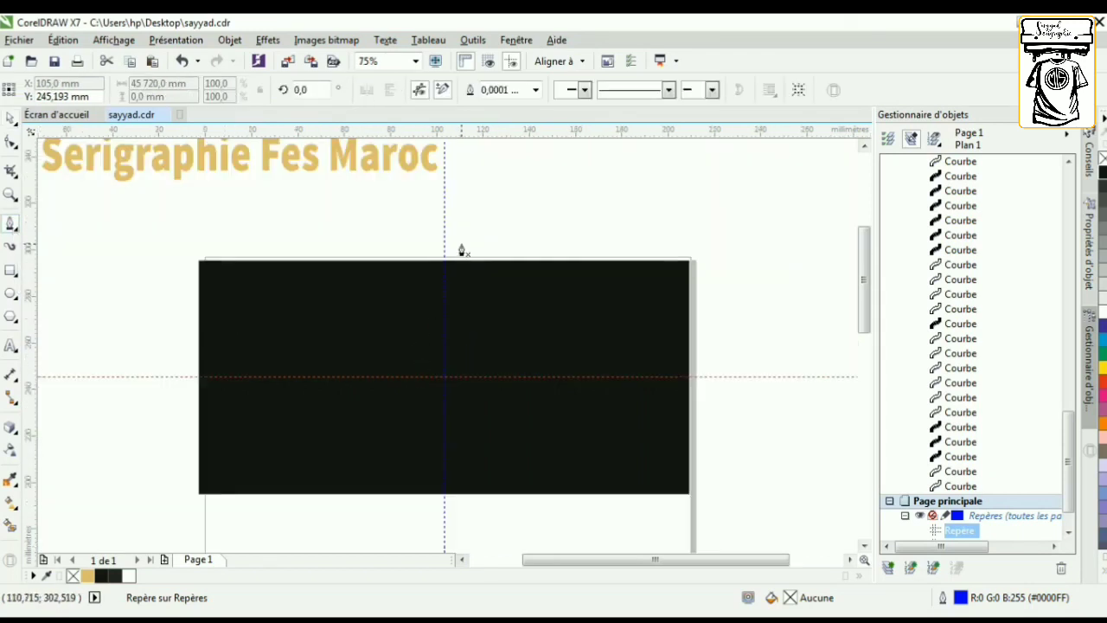
pyautogui.scroll(2, 449, 280)
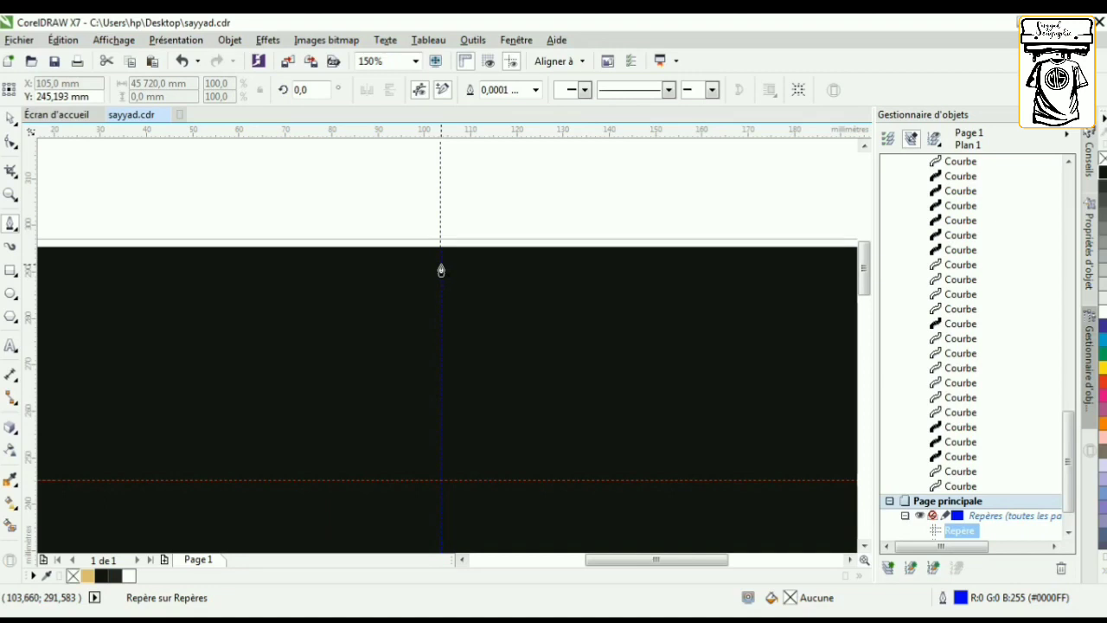
pyautogui.click(441, 265)
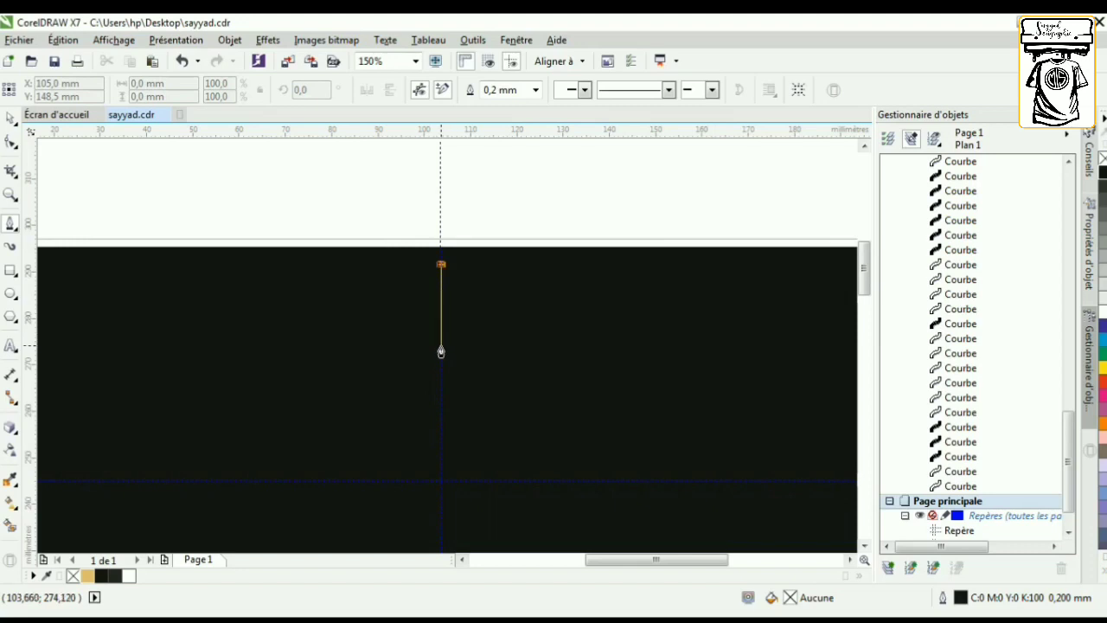
pyautogui.doubleClick(441, 350)
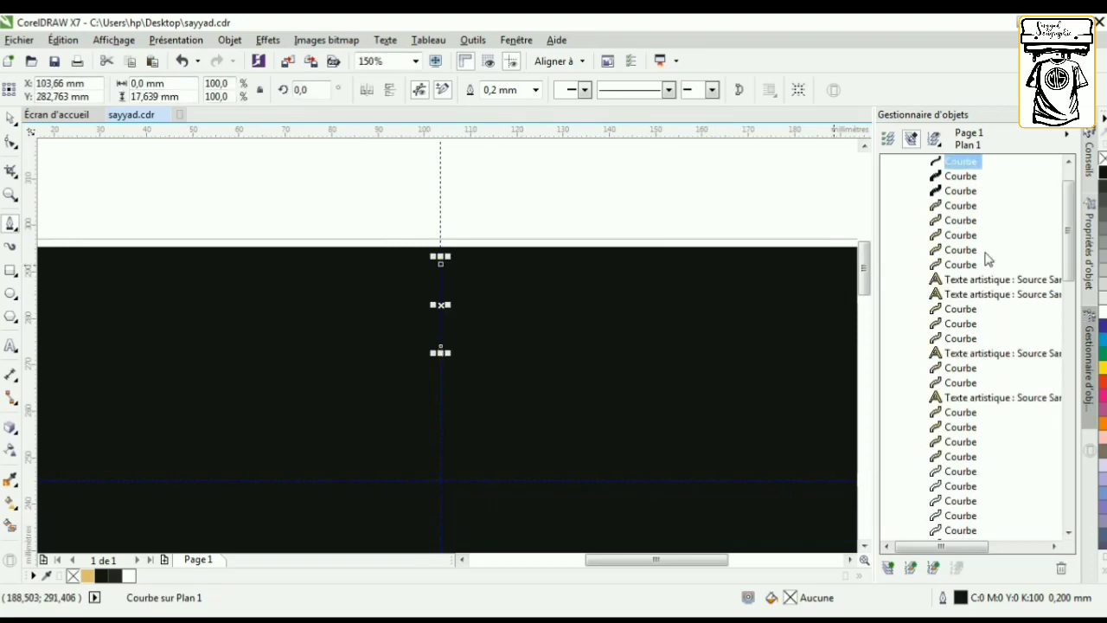
# Step: Colour the new line gold (C15 M25 Y65 K0) and set its outline width to 1.0 mm
pyautogui.click(86, 577)
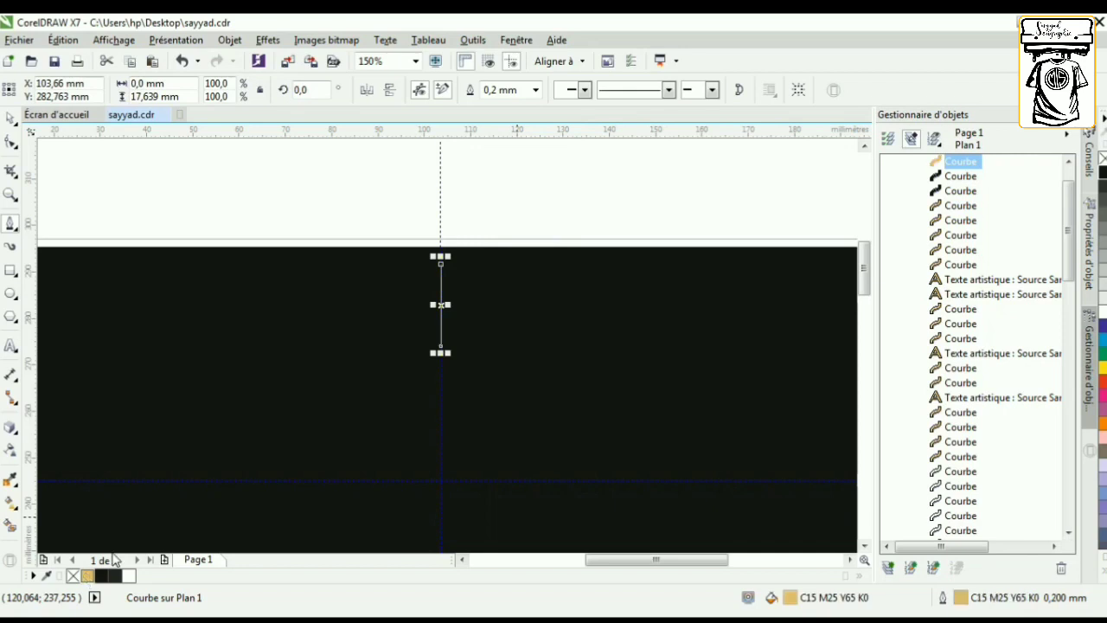
pyautogui.click(536, 89)
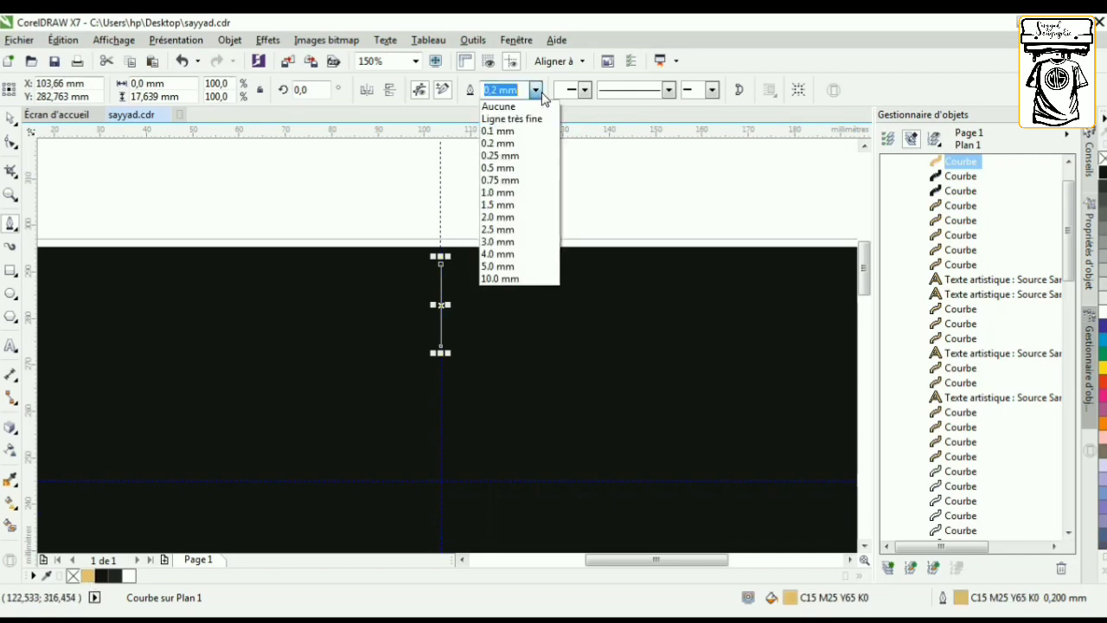
pyautogui.click(509, 180)
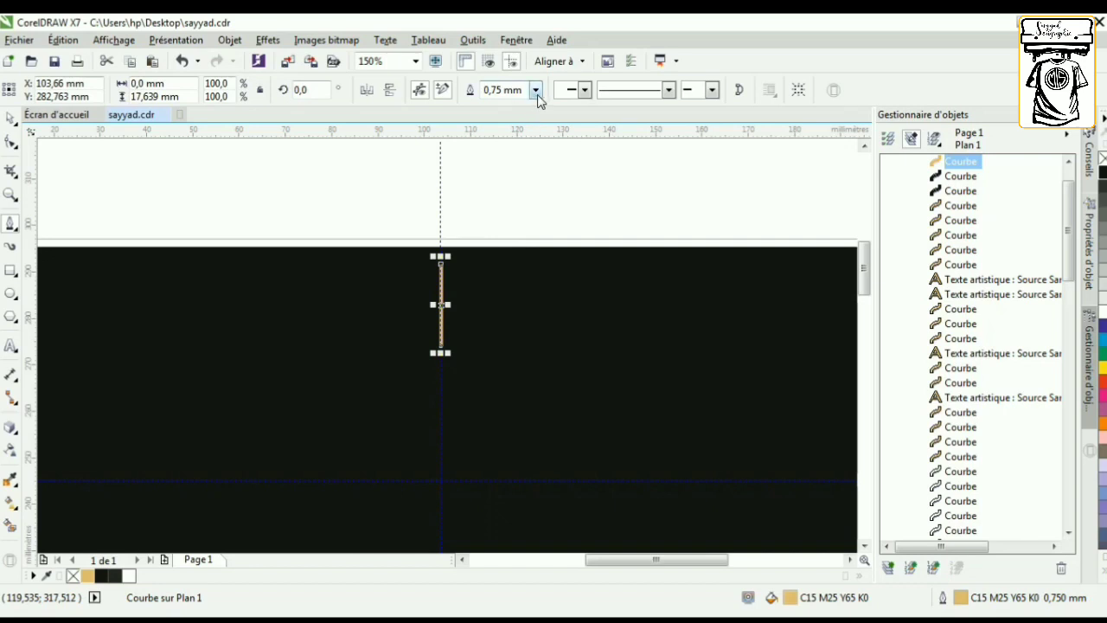
pyautogui.click(537, 90)
pyautogui.click(508, 192)
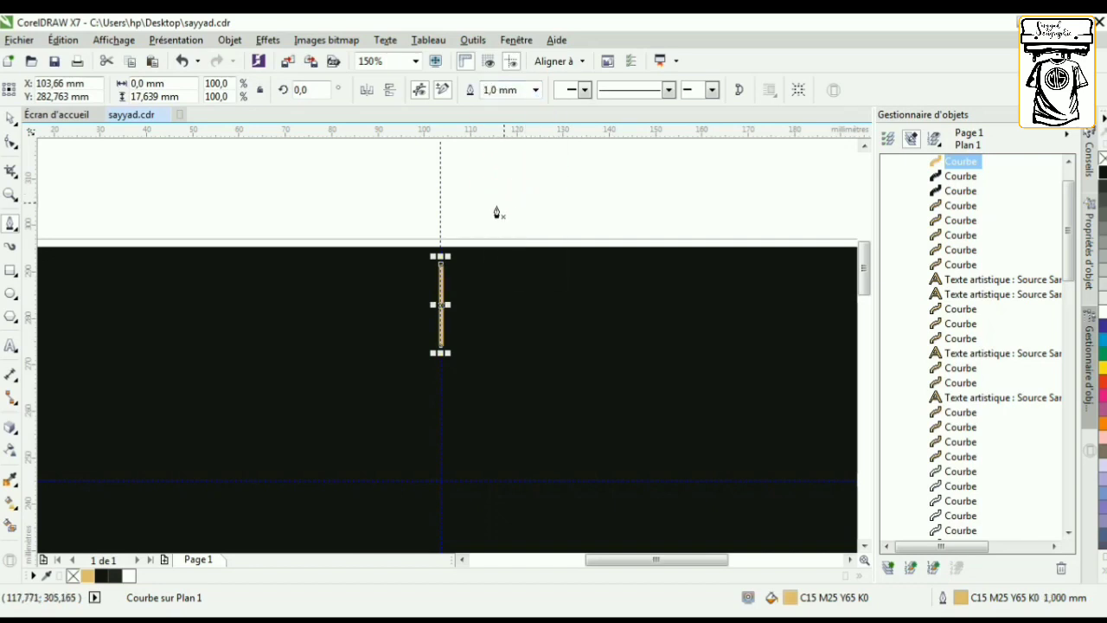
pyautogui.click(497, 213)
pyautogui.scroll(-2, 438, 227)
pyautogui.doubleClick(460, 196)
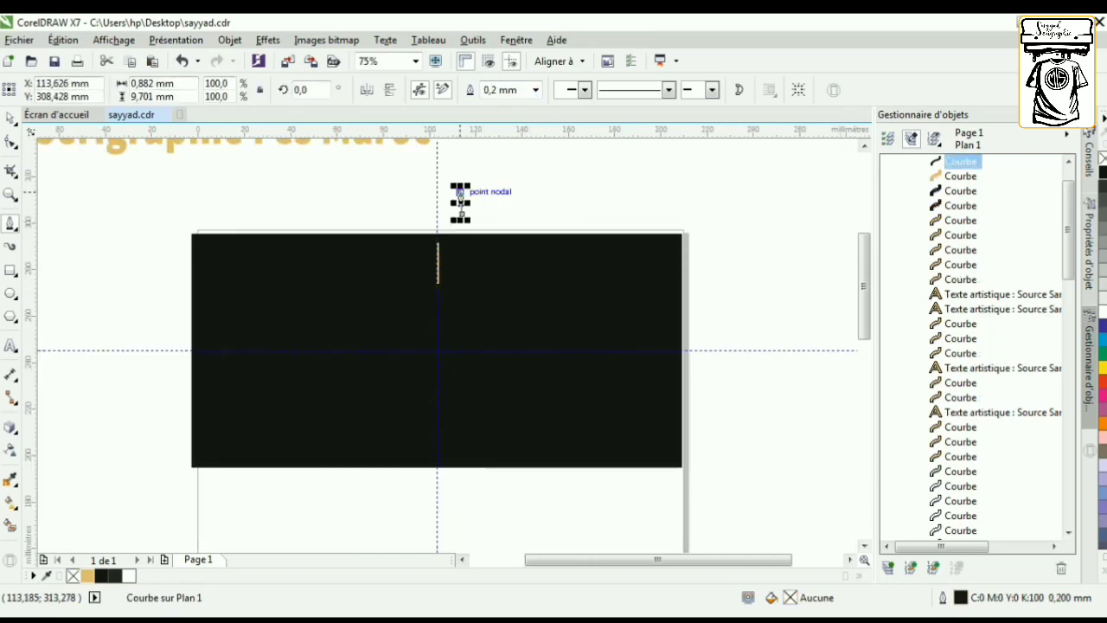
pyautogui.press('Delete')
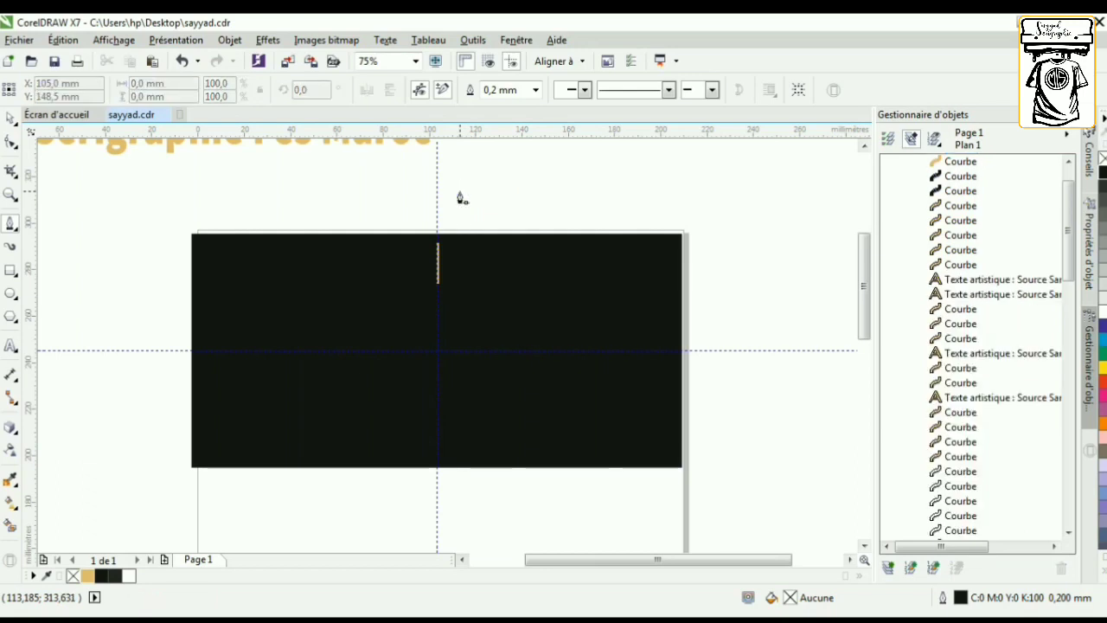
# Step: Copy the gold line and move it down along the vertical guideline to the upper rectangle's bottom edge
pyautogui.click(10, 118)
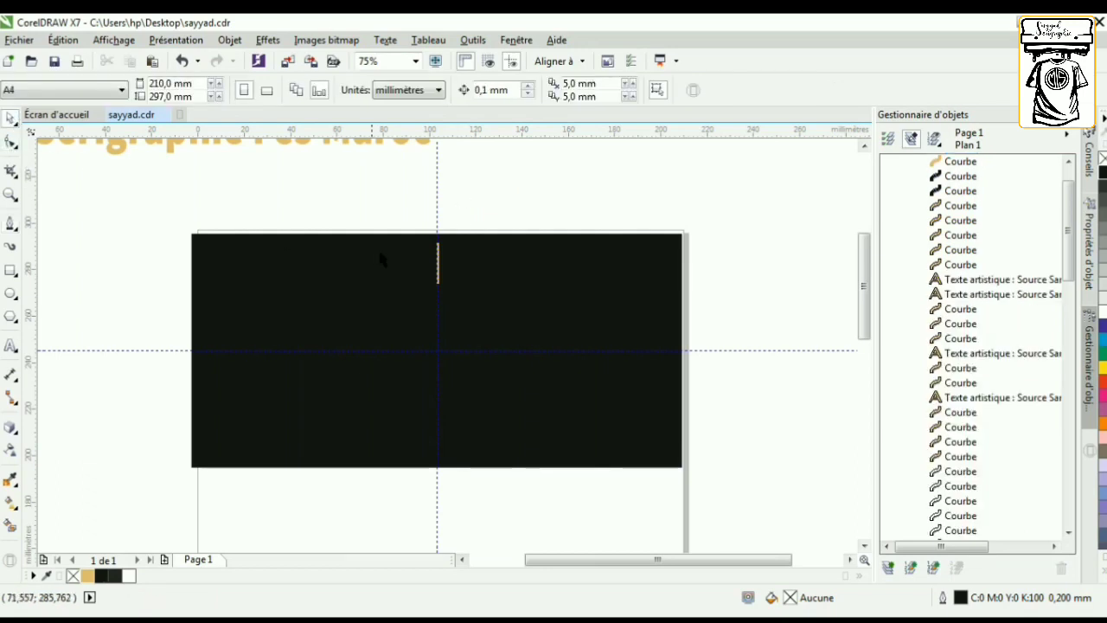
pyautogui.scroll(2, 443, 295)
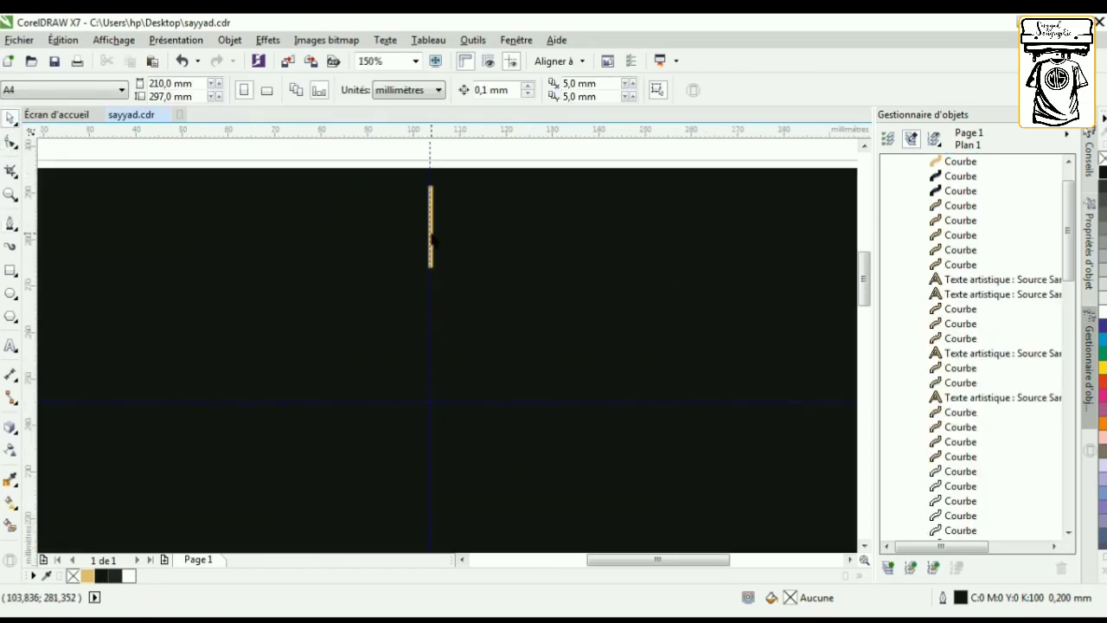
pyautogui.click(431, 239)
pyautogui.rightClick(432, 235)
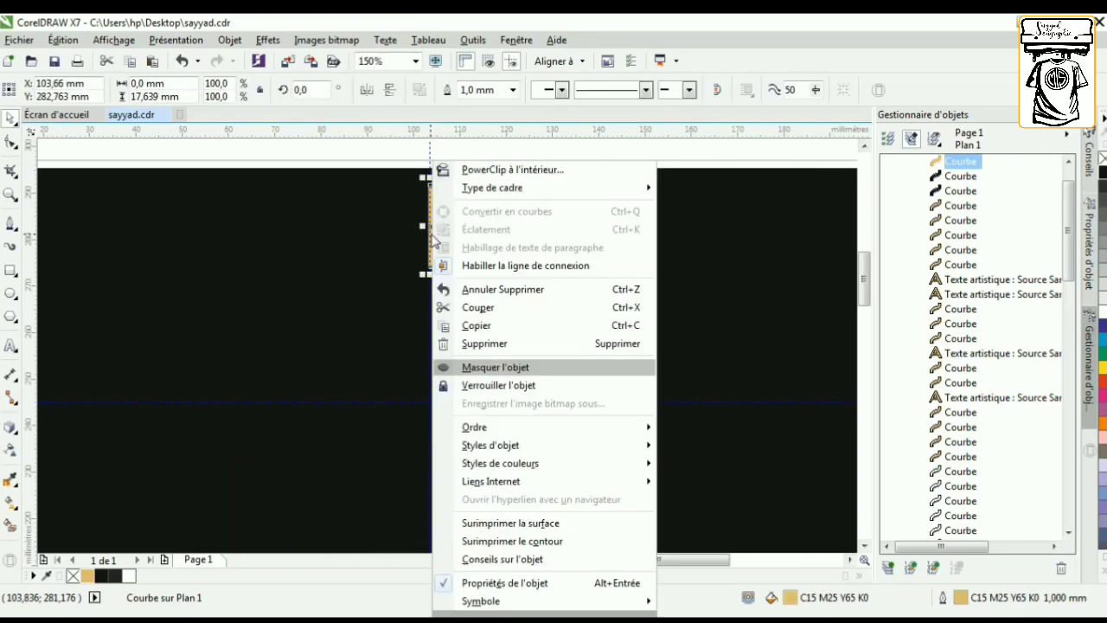
pyautogui.click(476, 325)
pyautogui.scroll(-2, 340, 257)
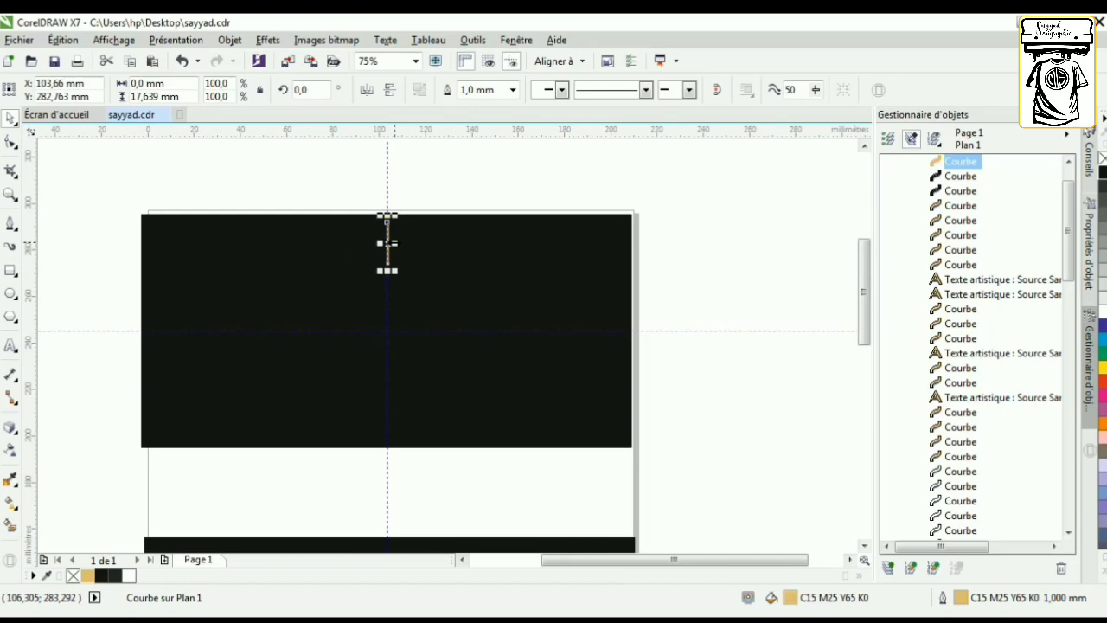
pyautogui.moveTo(394, 244); pyautogui.dragTo(388, 437)
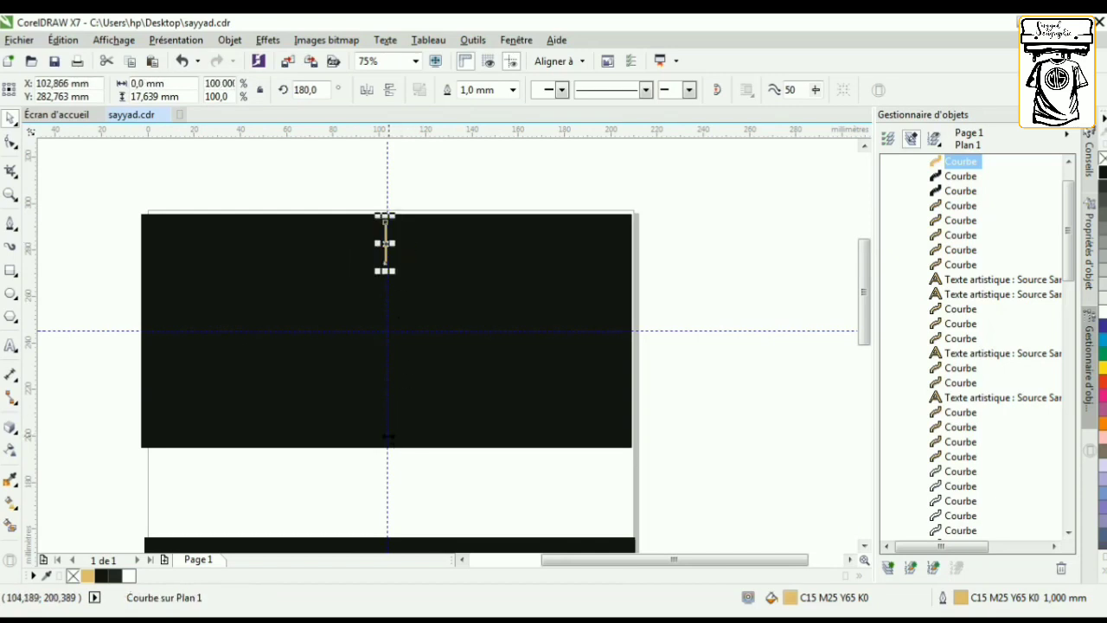
pyautogui.moveTo(385, 244); pyautogui.dragTo(387, 415)
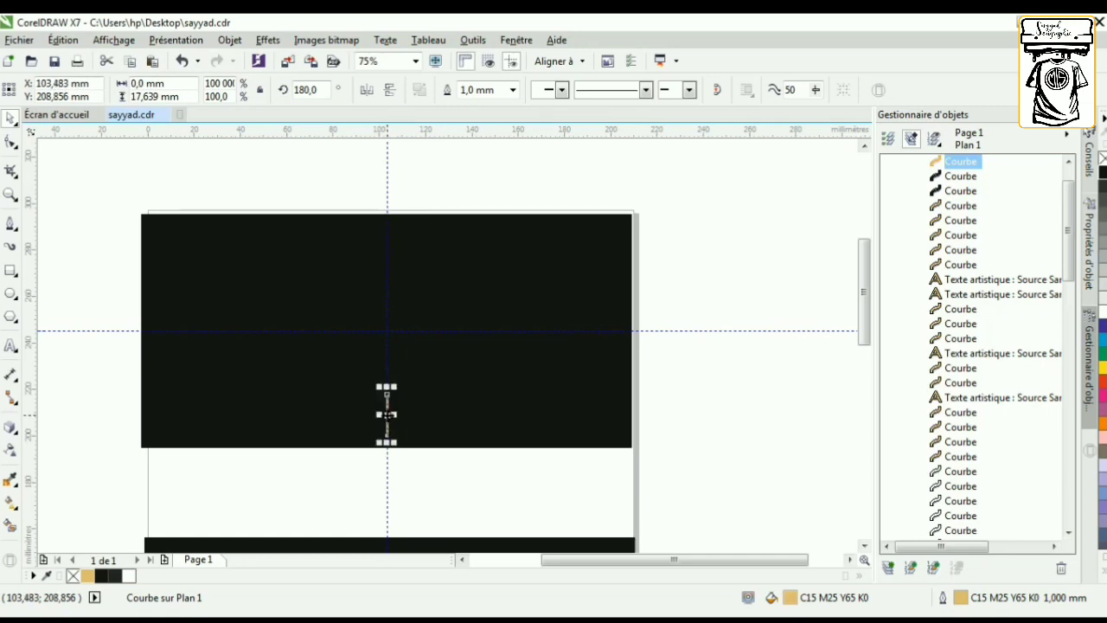
# Step: Copy the gold line at its bottom position and move it back up to the rectangle's top edge
pyautogui.rightClick(387, 416)
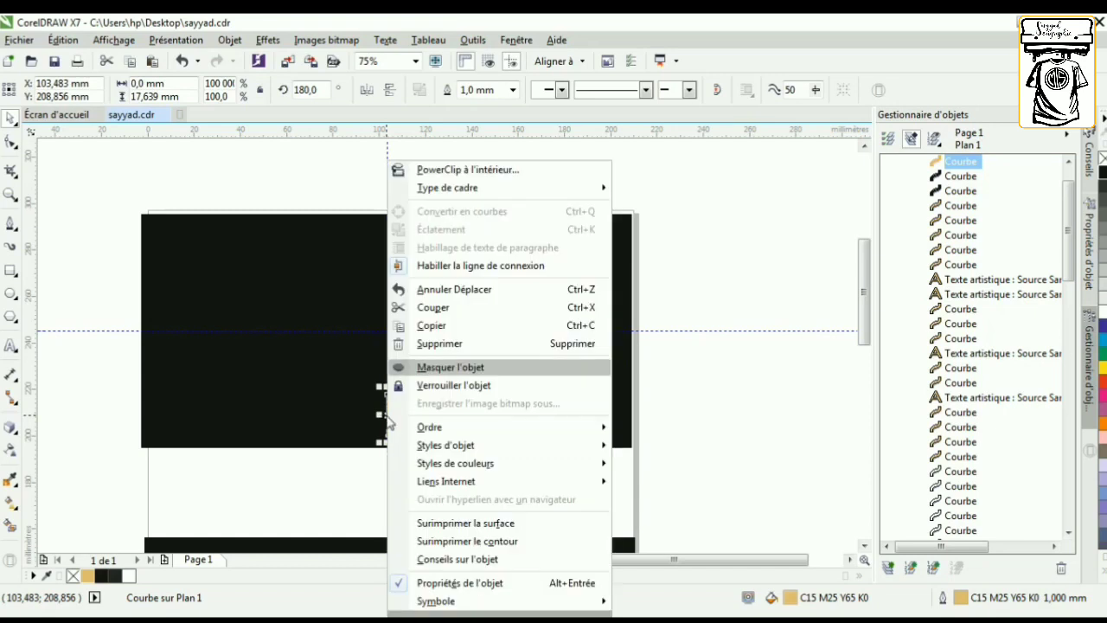
pyautogui.click(433, 326)
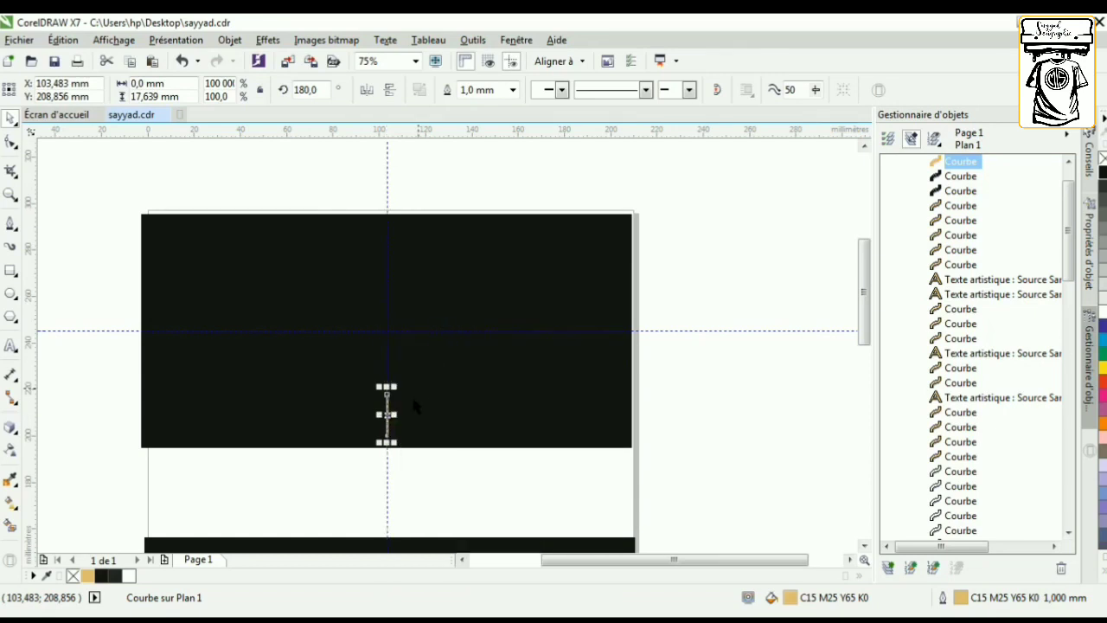
pyautogui.moveTo(387, 416); pyautogui.dragTo(387, 247)
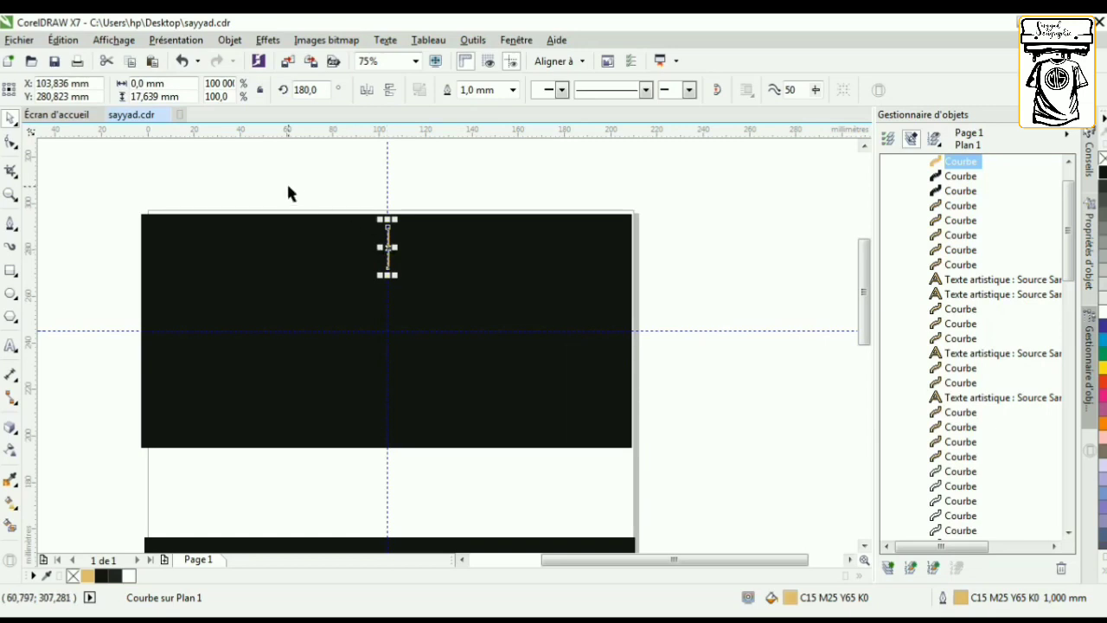
# Step: Move the gold person's name text onto the black card beside the upper gold line and bring it to the front of the page
pyautogui.moveTo(485, 209); pyautogui.dragTo(197, 289)
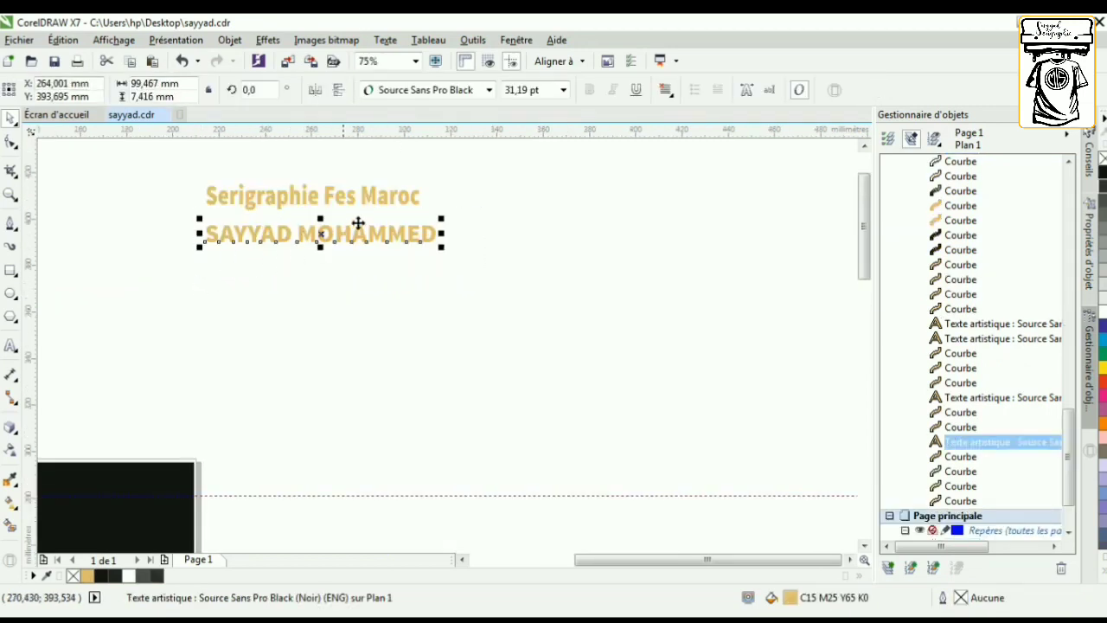
pyautogui.scroll(-2, 352, 225)
pyautogui.moveTo(338, 231); pyautogui.dragTo(208, 364)
pyautogui.scroll(3, 214, 357)
pyautogui.rightClick(208, 364)
pyautogui.moveTo(314, 465)
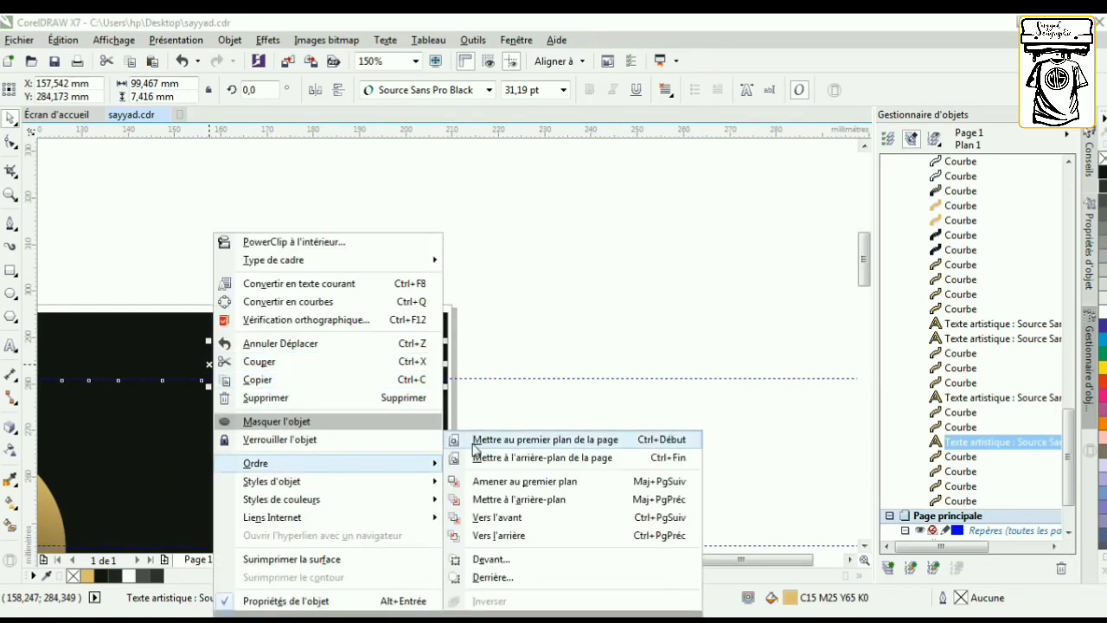
pyautogui.click(487, 441)
# Step: Scale the name text down proportionally to about 27.5 pt, keeping its end near the card's outer edge
pyautogui.scroll(-2, 321, 370)
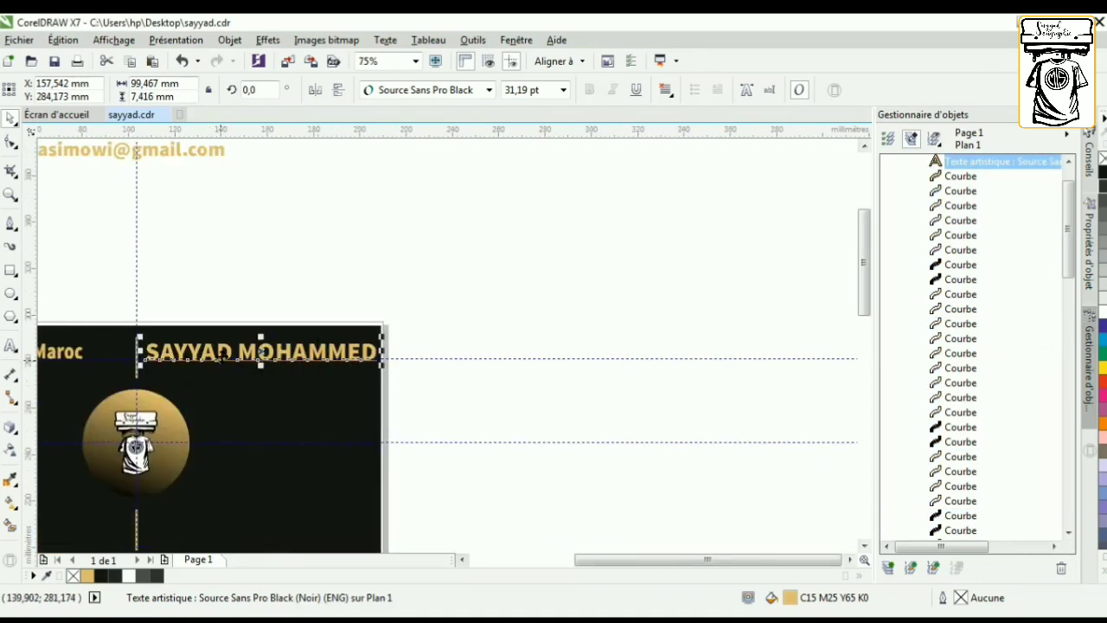
pyautogui.scroll(2, 213, 376)
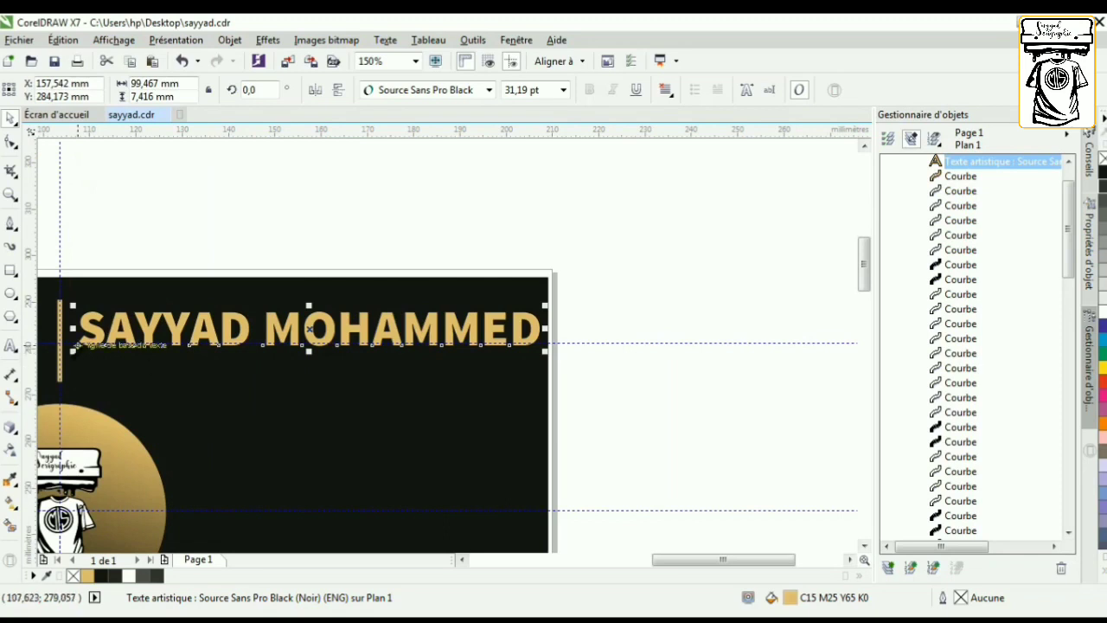
pyautogui.moveTo(74, 344); pyautogui.dragTo(128, 346)
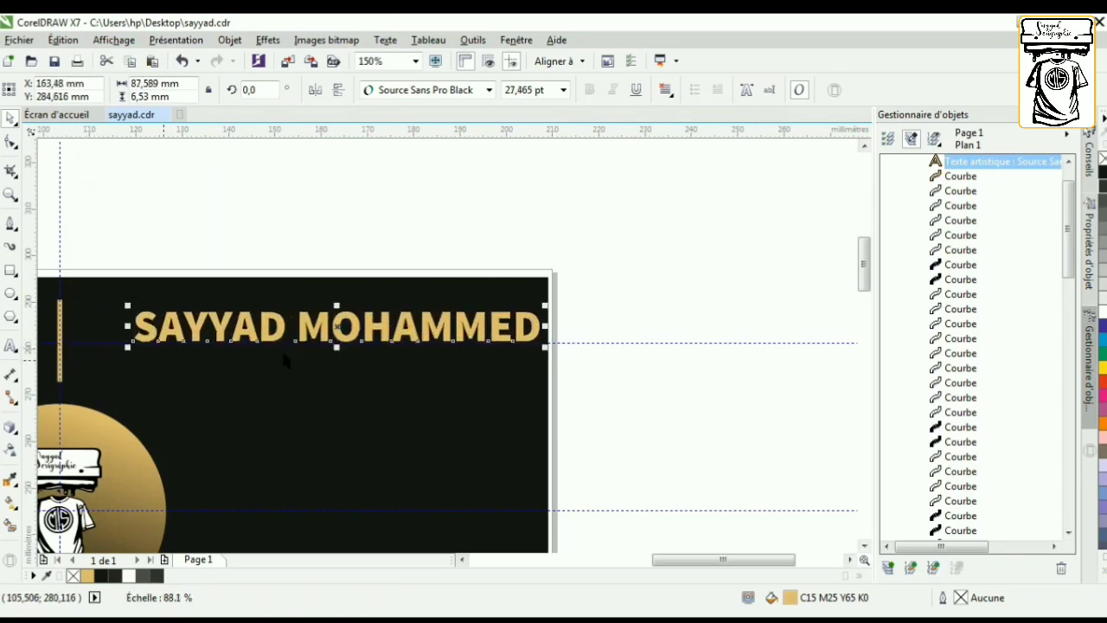
# Step: Shift the name text inward from the card's outer edge and align its baseline with the upper horizontal guideline
pyautogui.moveTo(337, 332); pyautogui.dragTo(312, 335)
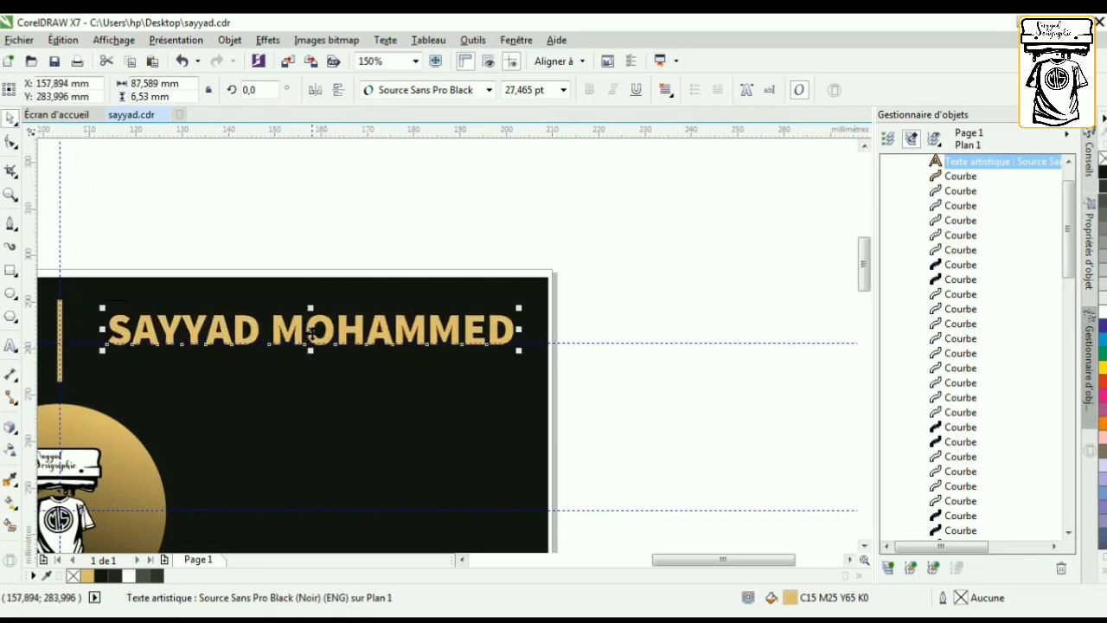
pyautogui.scroll(3, 313, 333)
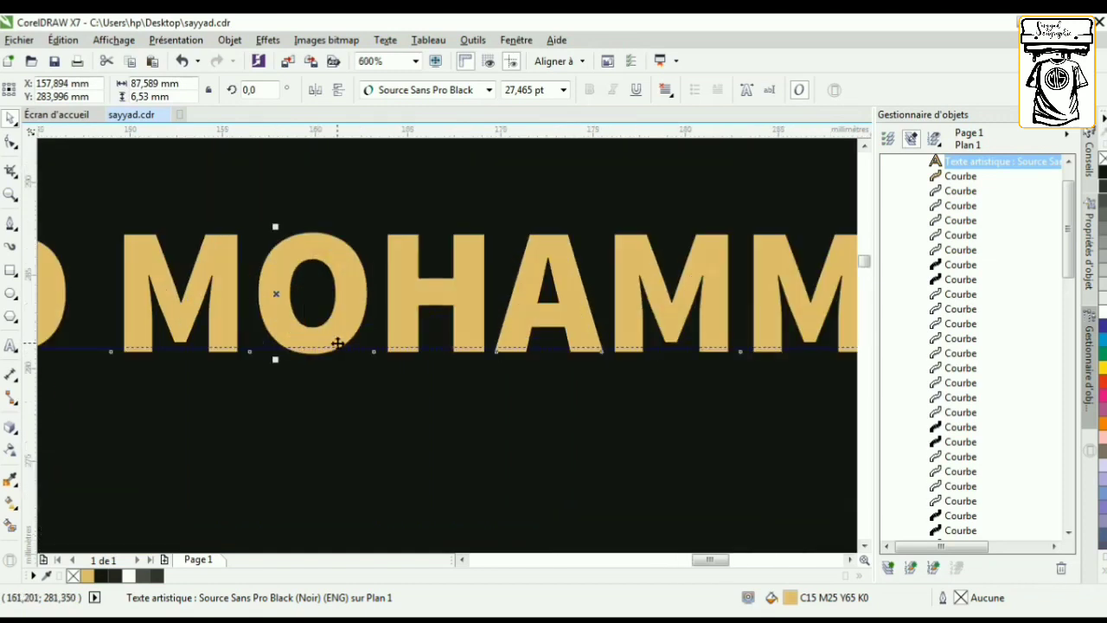
pyautogui.press('Up')
pyautogui.press('Up')
pyautogui.press('Up')
pyautogui.press('Up')
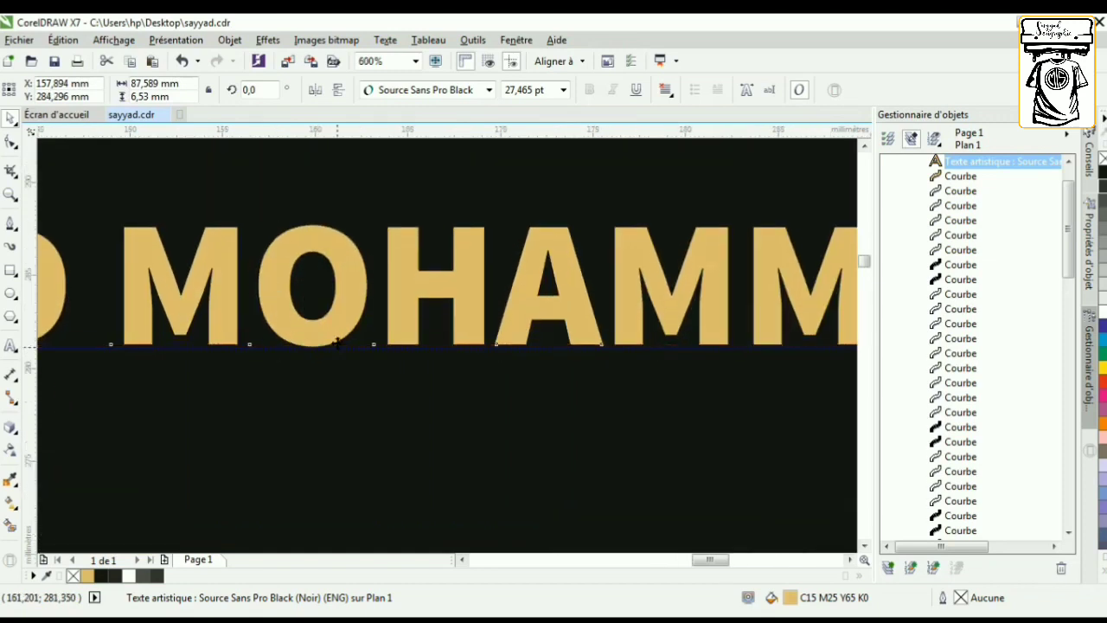
# Step: Move the phone icon and phone number onto the black card beside the logo circle and bring them to the front of the page
pyautogui.scroll(-5, 337, 343)
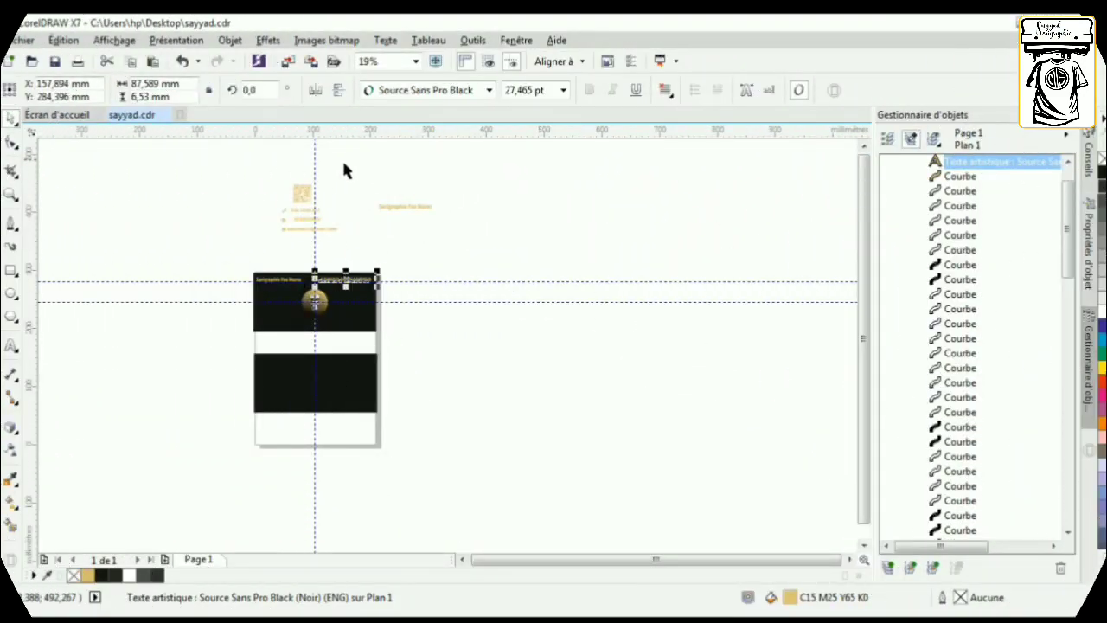
pyautogui.scroll(2, 313, 201)
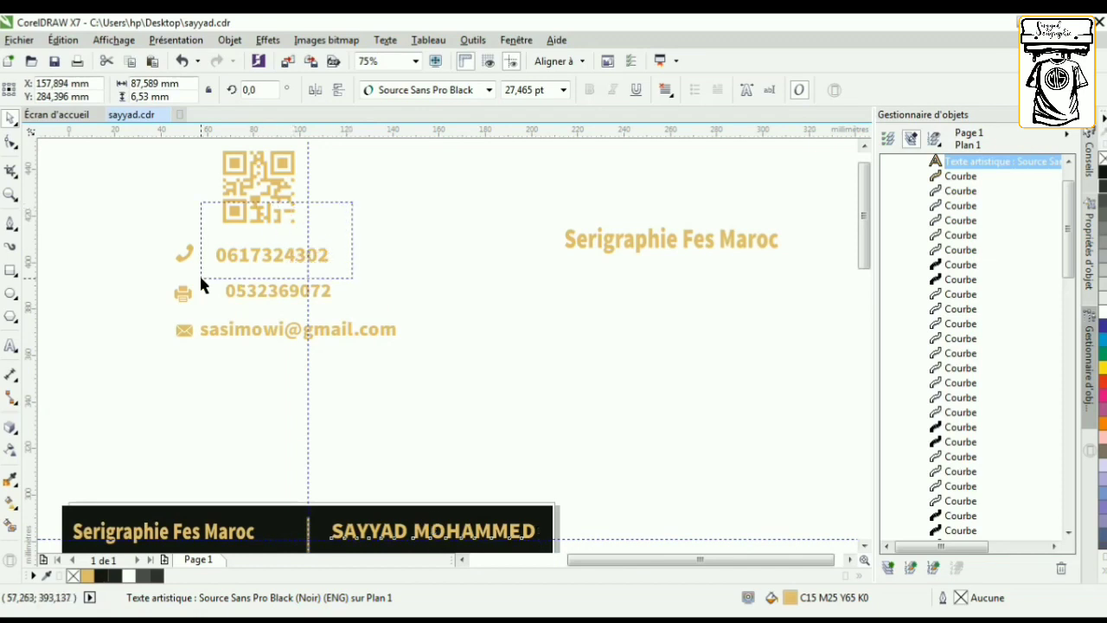
pyautogui.click(355, 243)
pyautogui.moveTo(263, 256); pyautogui.dragTo(151, 267)
pyautogui.scroll(-2, 304, 247)
pyautogui.moveTo(304, 246); pyautogui.dragTo(235, 448)
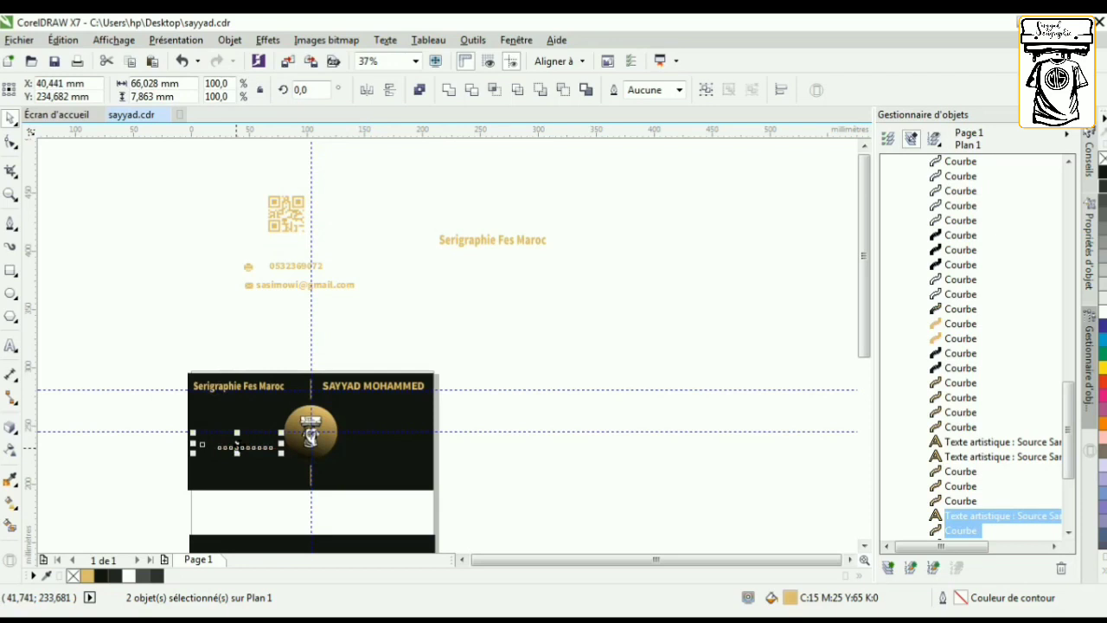
pyautogui.rightClick(239, 448)
pyautogui.moveTo(341, 280)
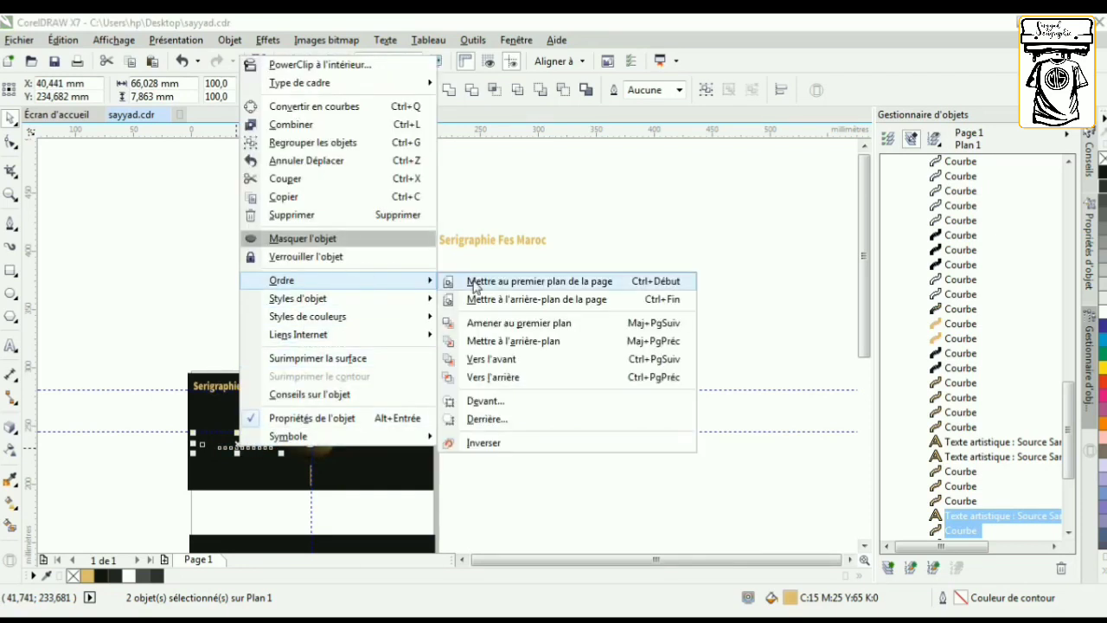
pyautogui.click(474, 286)
# Step: Nudge the phone icon and number up to about Y 236.5 mm, beside the lower half of the logo circle
pyautogui.scroll(4, 228, 442)
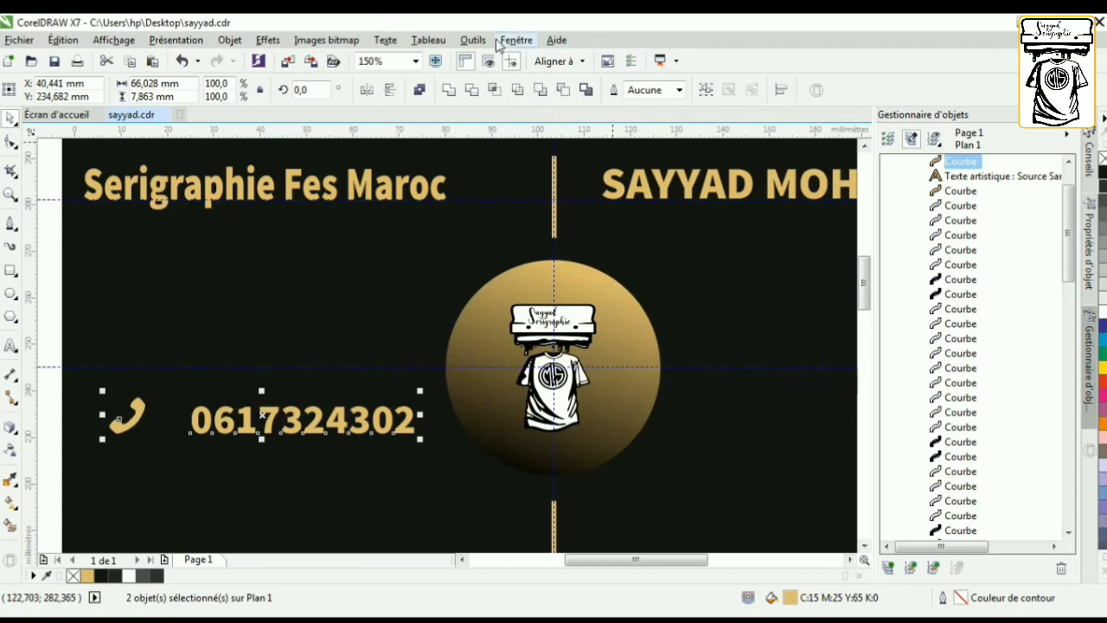
pyautogui.press('Up')
pyautogui.press('Up')
pyautogui.press('Up')
pyautogui.press('Up')
pyautogui.press('Up')
pyautogui.press('Up')
pyautogui.press('Up')
pyautogui.press('Up')
pyautogui.press('Up')
pyautogui.press('Up')
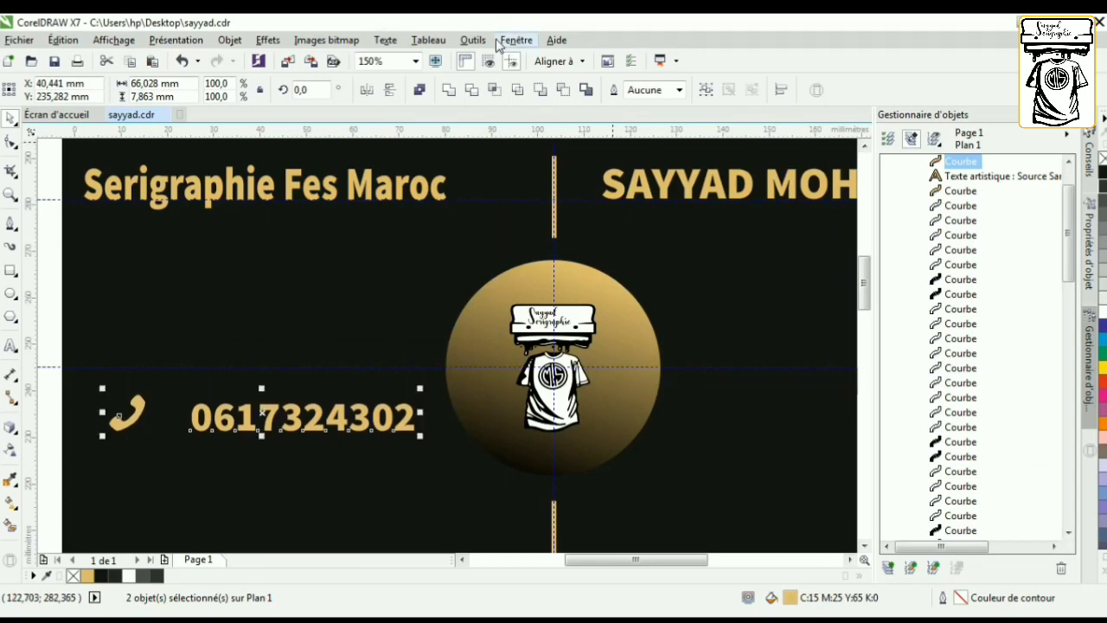
pyautogui.press('Up')
pyautogui.press('Up')
pyautogui.press('Up')
pyautogui.press('Up')
pyautogui.press('Up')
pyautogui.press('Up')
pyautogui.press('Up')
pyautogui.press('Up')
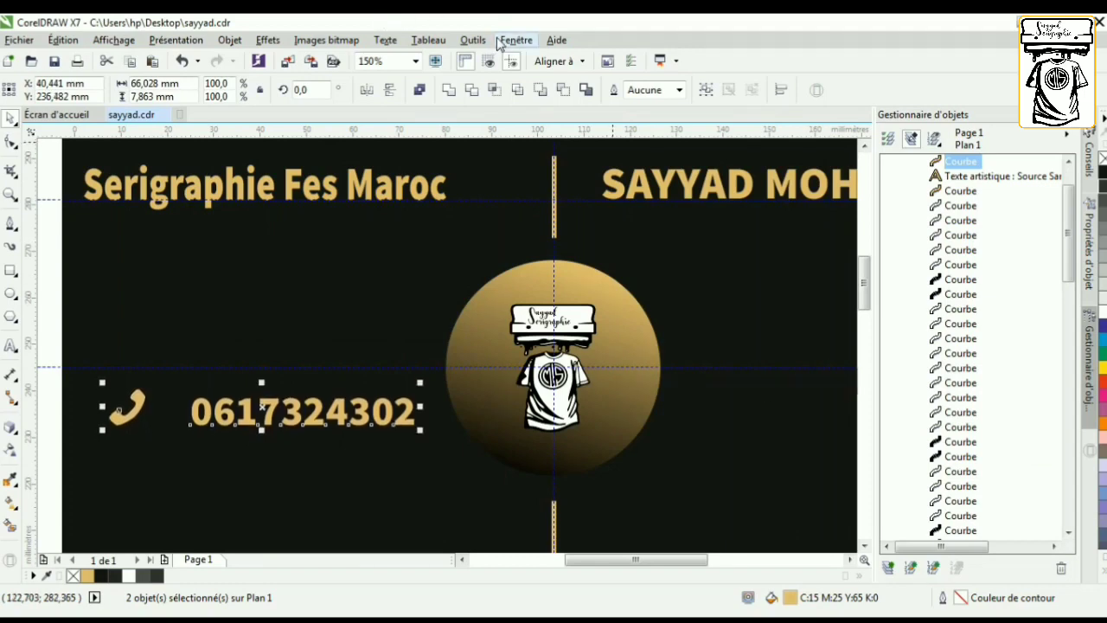
# Step: Add a horizontal guideline at about 232.7 mm along the baseline of the phone number
pyautogui.scroll(-1, 285, 144)
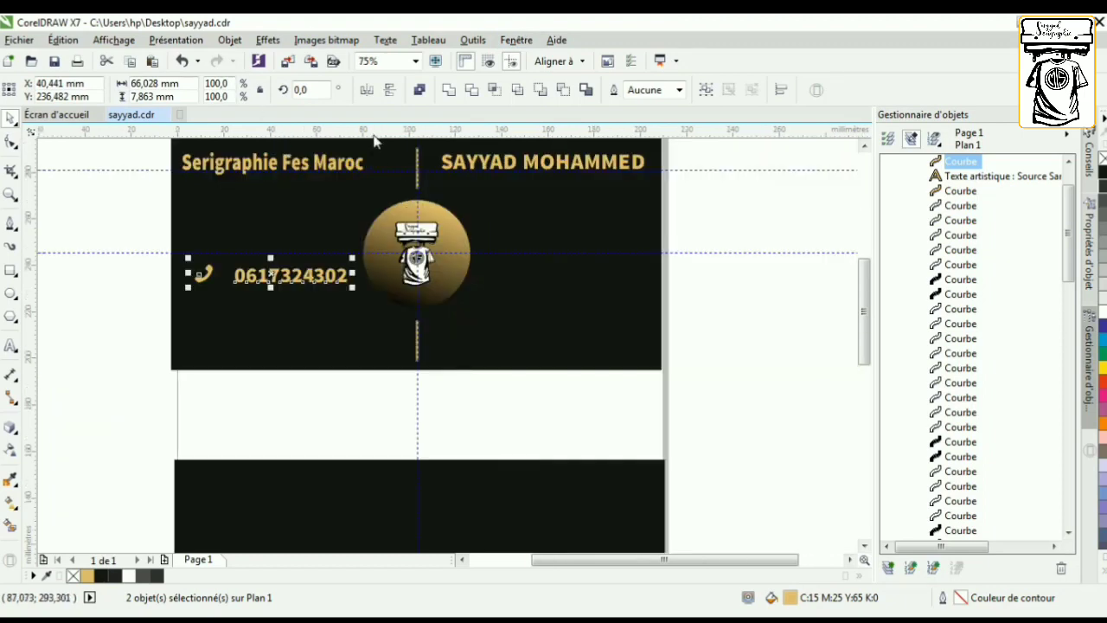
pyautogui.moveTo(360, 132); pyautogui.dragTo(301, 290)
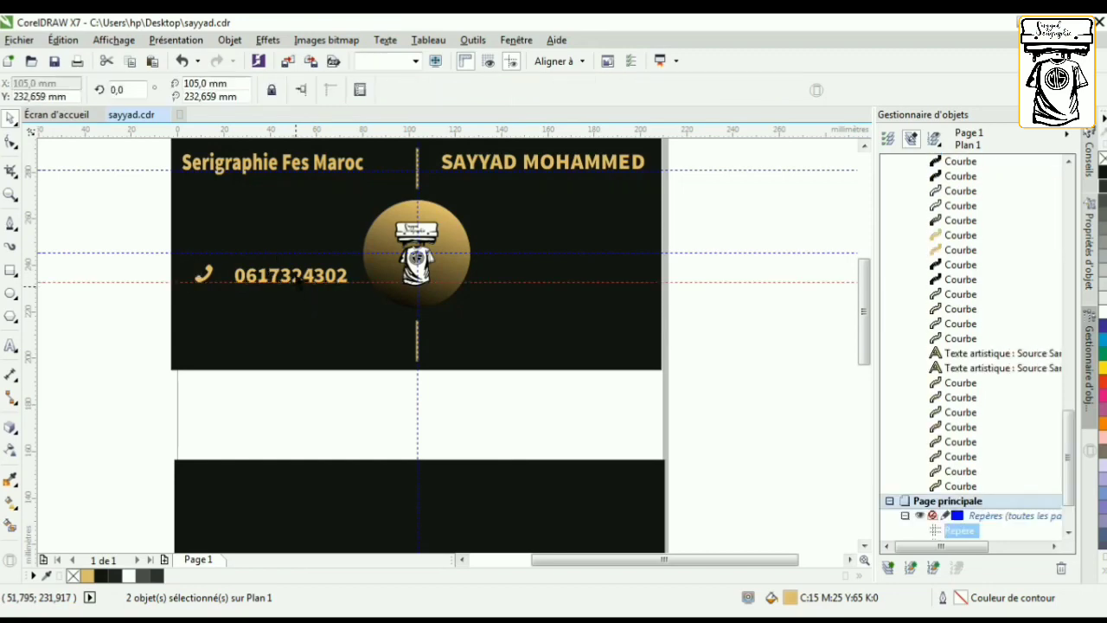
pyautogui.scroll(2, 294, 270)
pyautogui.scroll(-1, 294, 269)
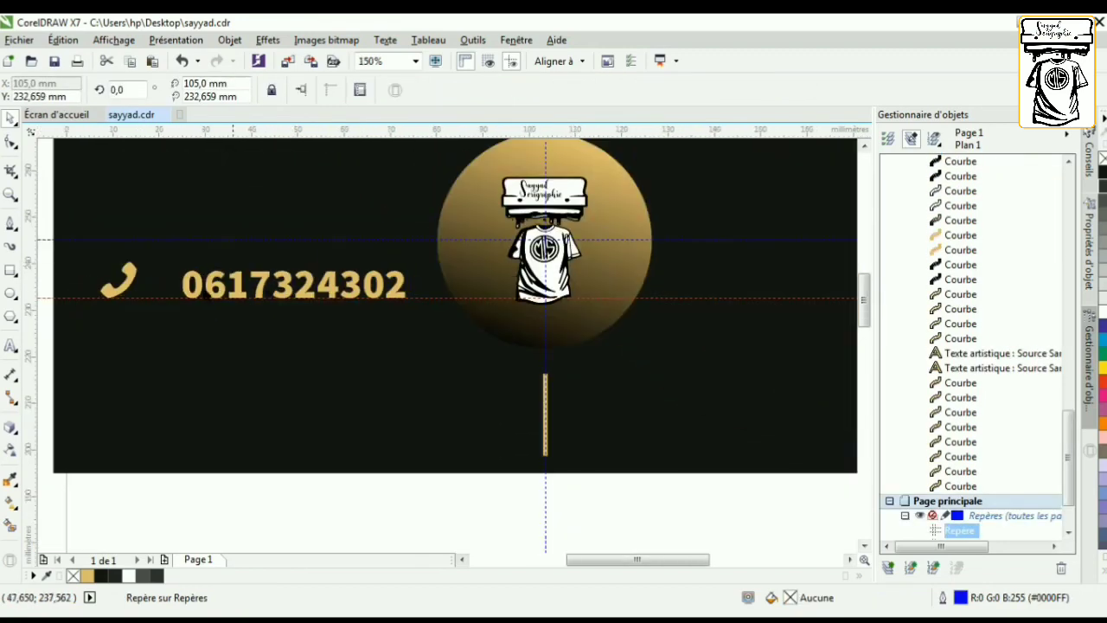
# Step: Move the phone icon right next to the phone number and scale it to about 7.5 by 9.7 mm
pyautogui.click(136, 286)
pyautogui.moveTo(123, 292); pyautogui.dragTo(149, 273)
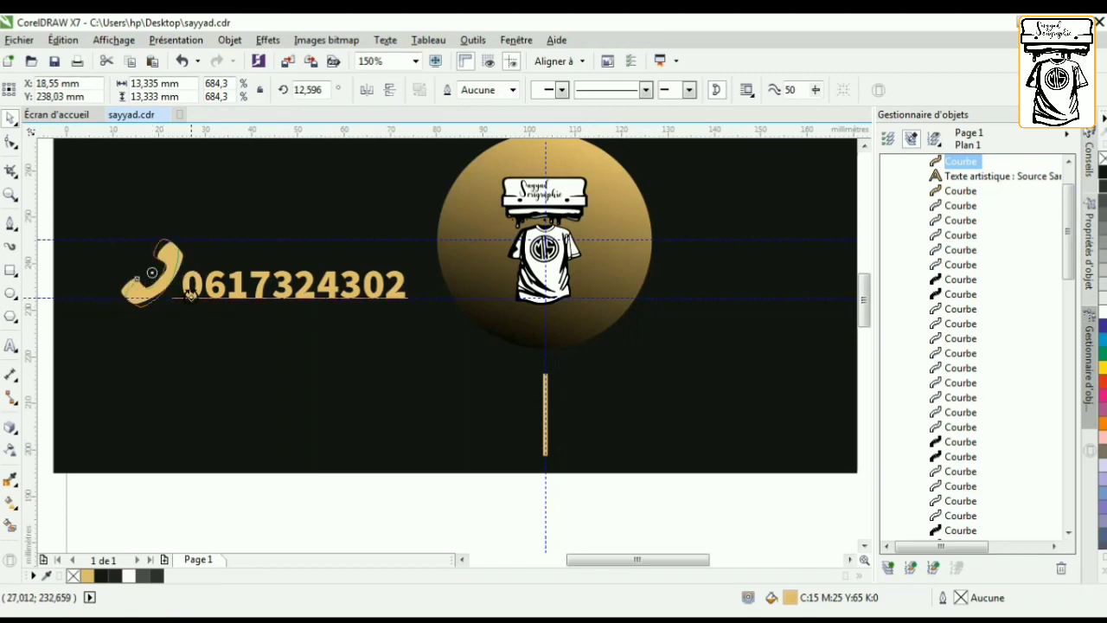
pyautogui.click(152, 276)
pyautogui.moveTo(185, 233); pyautogui.dragTo(163, 251)
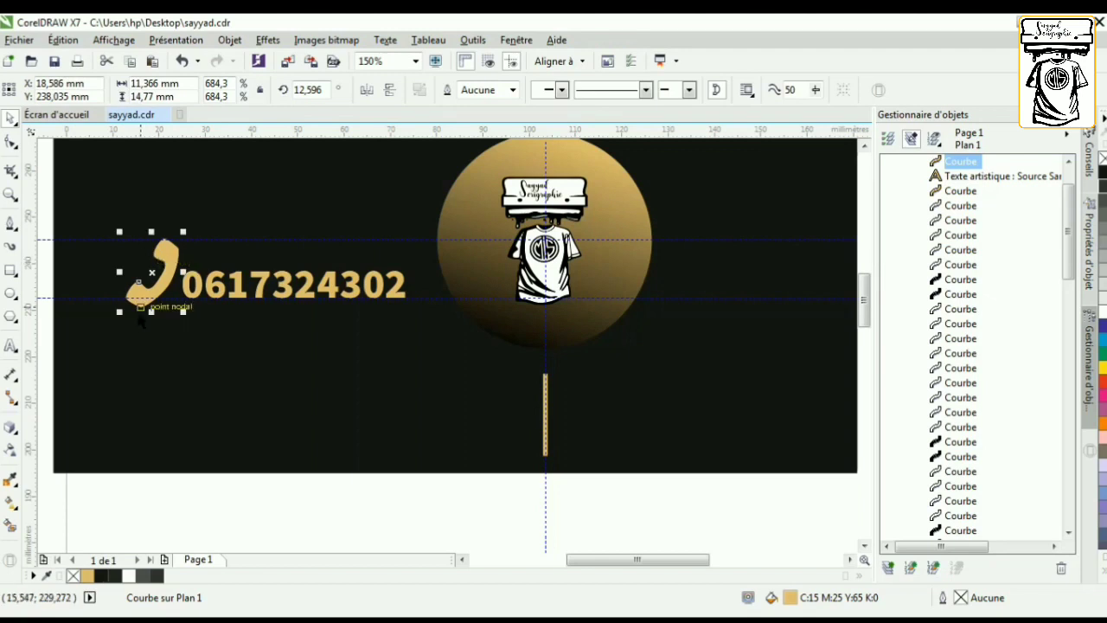
pyautogui.moveTo(121, 307); pyautogui.dragTo(156, 277)
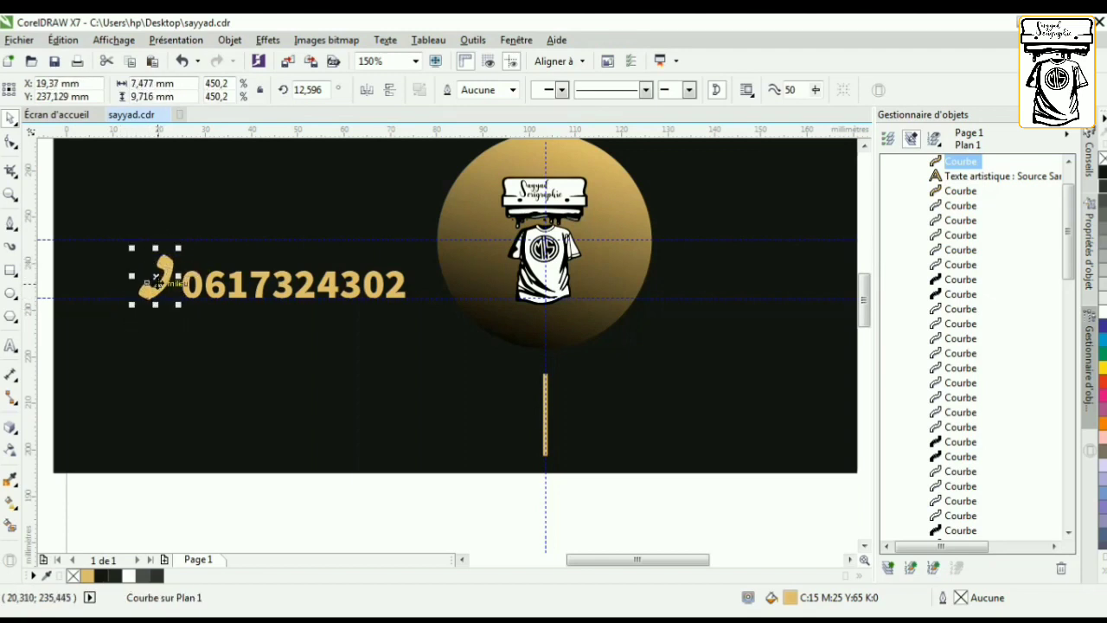
pyautogui.click(157, 273)
pyautogui.scroll(-3, 160, 264)
pyautogui.press('Escape')
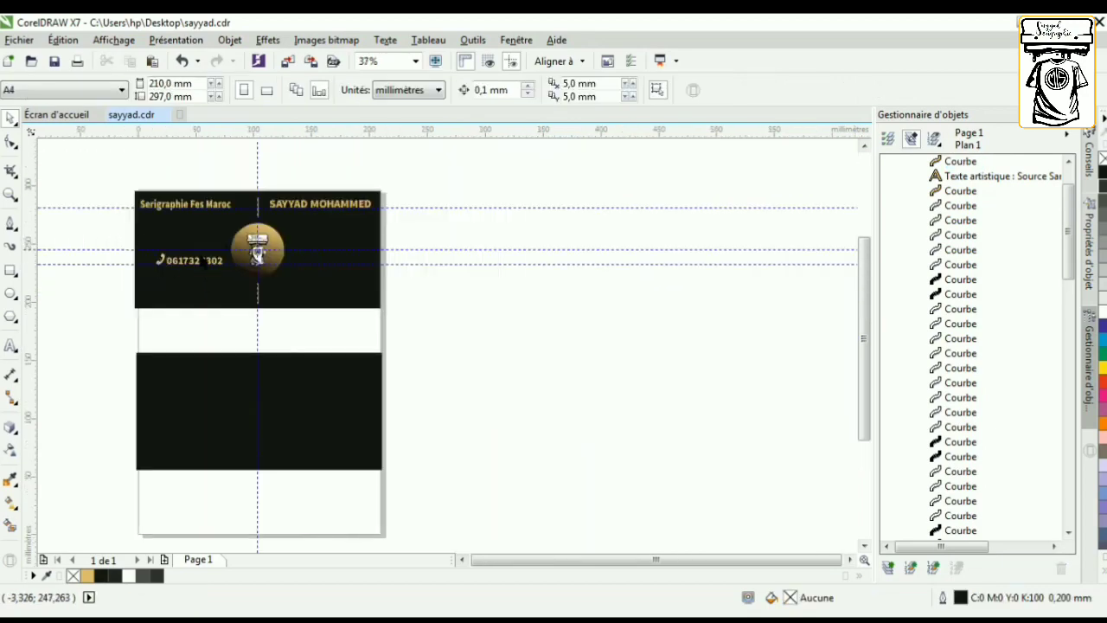
# Step: Add another horizontal guideline at about 221.2 mm below the phone number
pyautogui.scroll(2, 260, 173)
pyautogui.moveTo(255, 136); pyautogui.dragTo(209, 316)
pyautogui.scroll(-2, 208, 317)
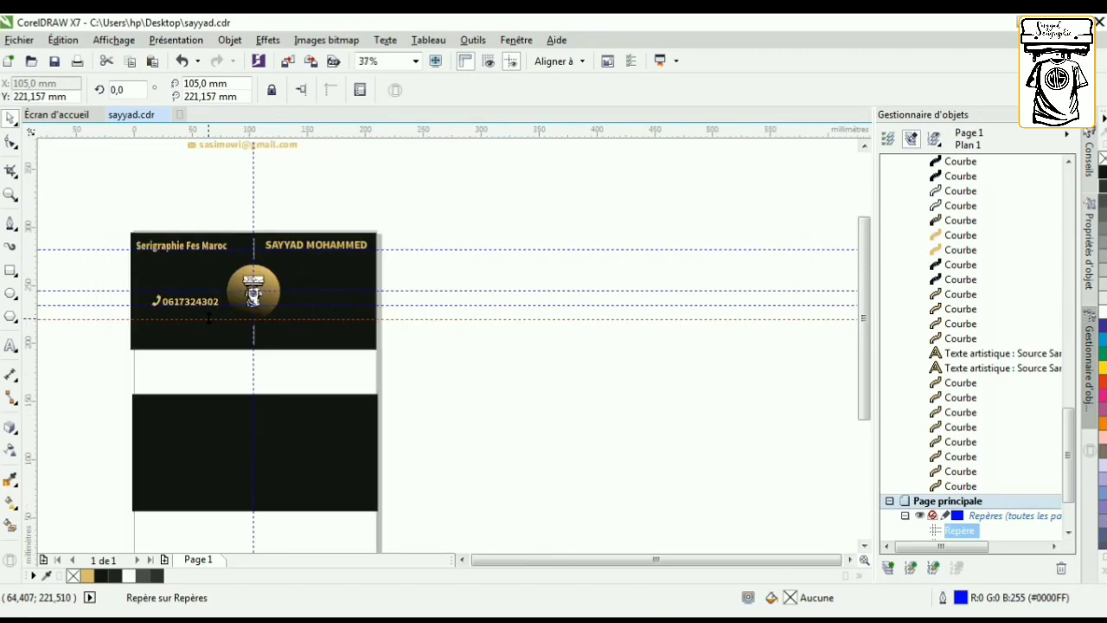
# Step: Move the printer icon and fax number onto the card below the phone number and bring them to the front
pyautogui.scroll(-1, 208, 321)
pyautogui.scroll(2, 221, 216)
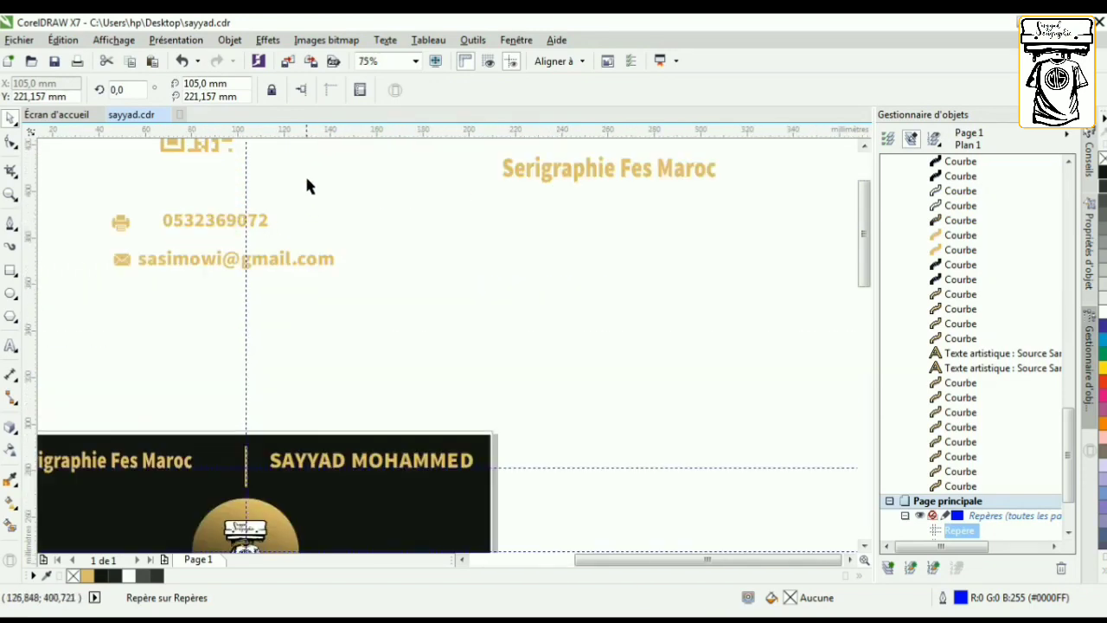
pyautogui.moveTo(94, 245); pyautogui.dragTo(97, 246)
pyautogui.scroll(-2, 233, 166)
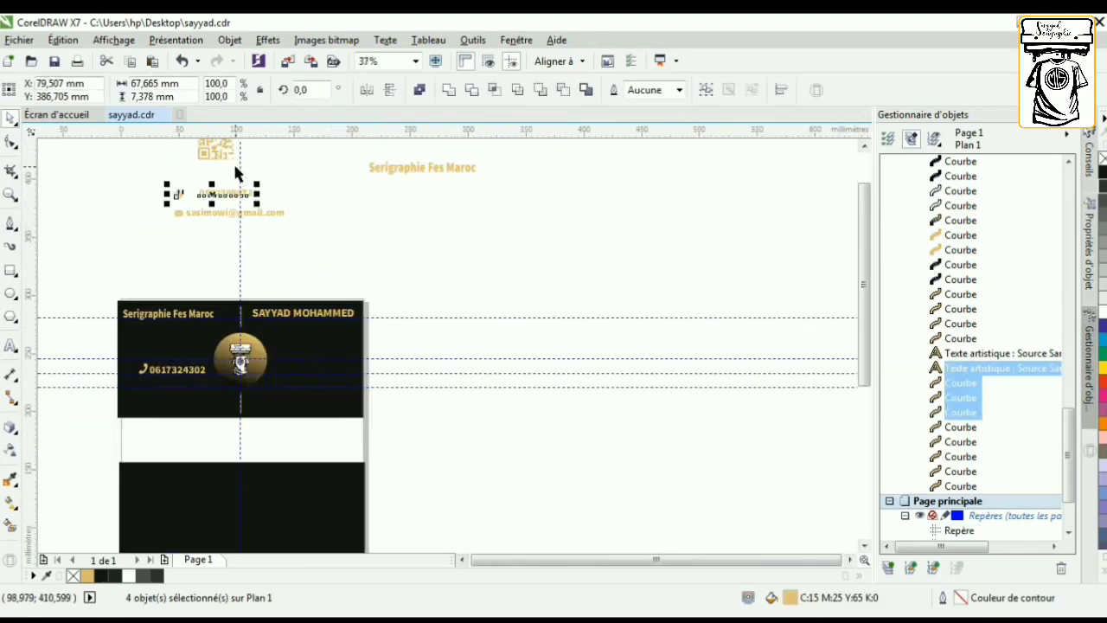
pyautogui.moveTo(210, 194); pyautogui.dragTo(164, 380)
pyautogui.moveTo(167, 381); pyautogui.dragTo(172, 385)
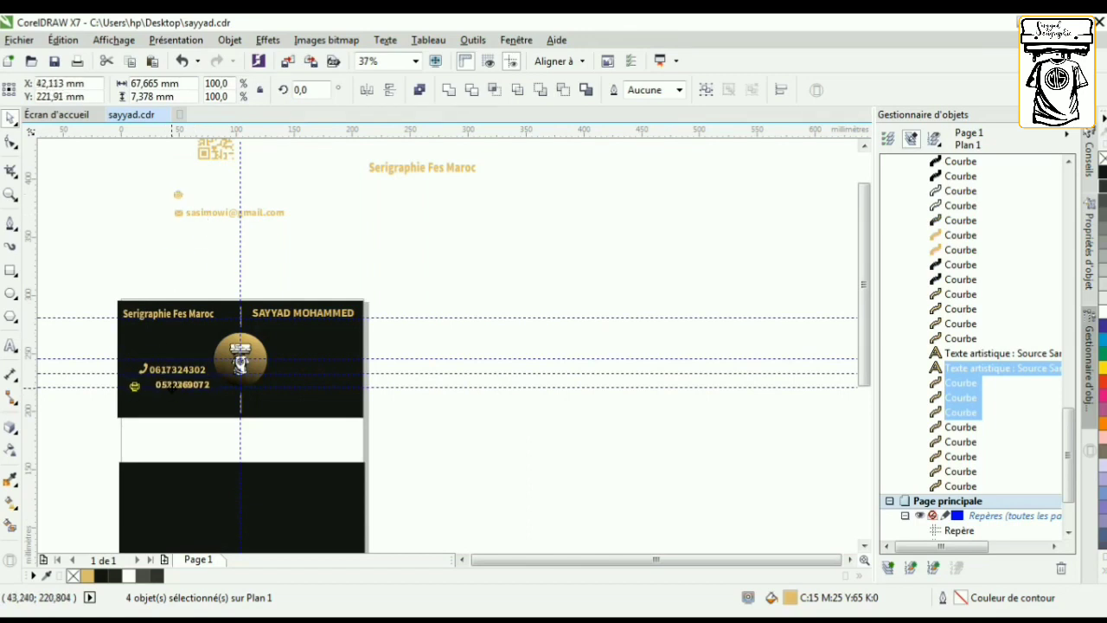
pyautogui.scroll(2, 172, 385)
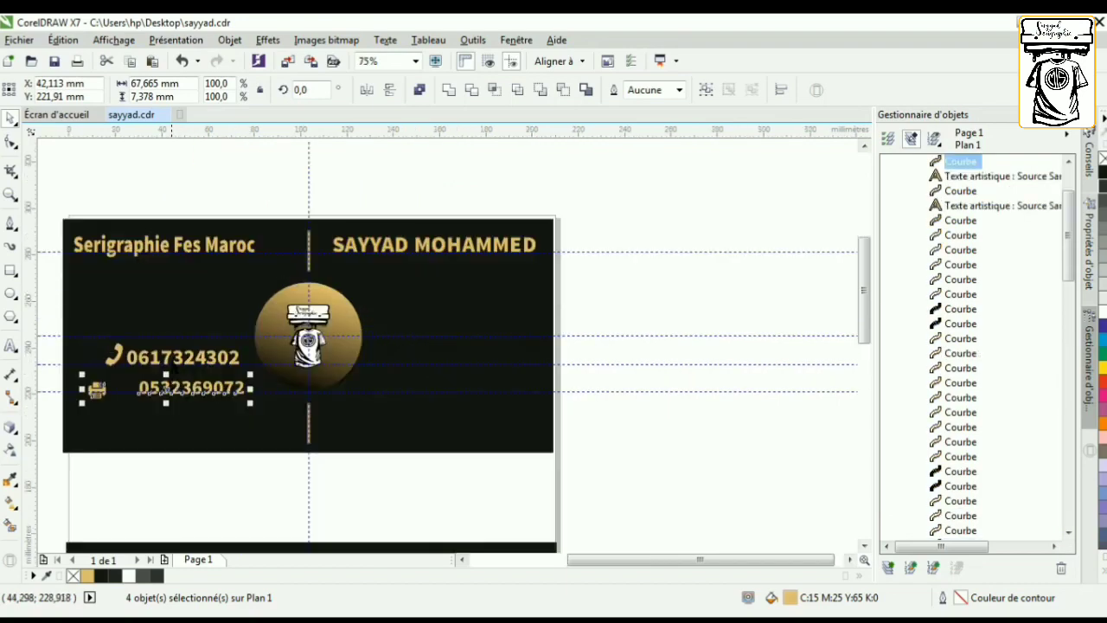
# Step: Nudge the printer icon and fax number up until the number's baseline sits on the lowest guideline
pyautogui.scroll(2, 160, 400)
pyautogui.scroll(-2, 205, 362)
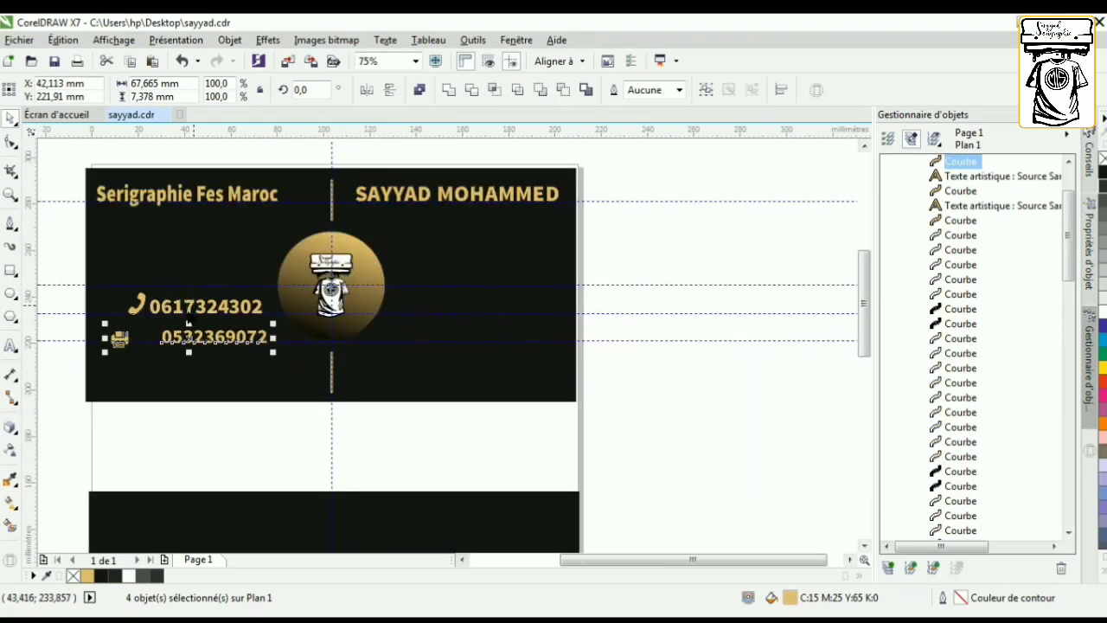
pyautogui.scroll(4, 189, 350)
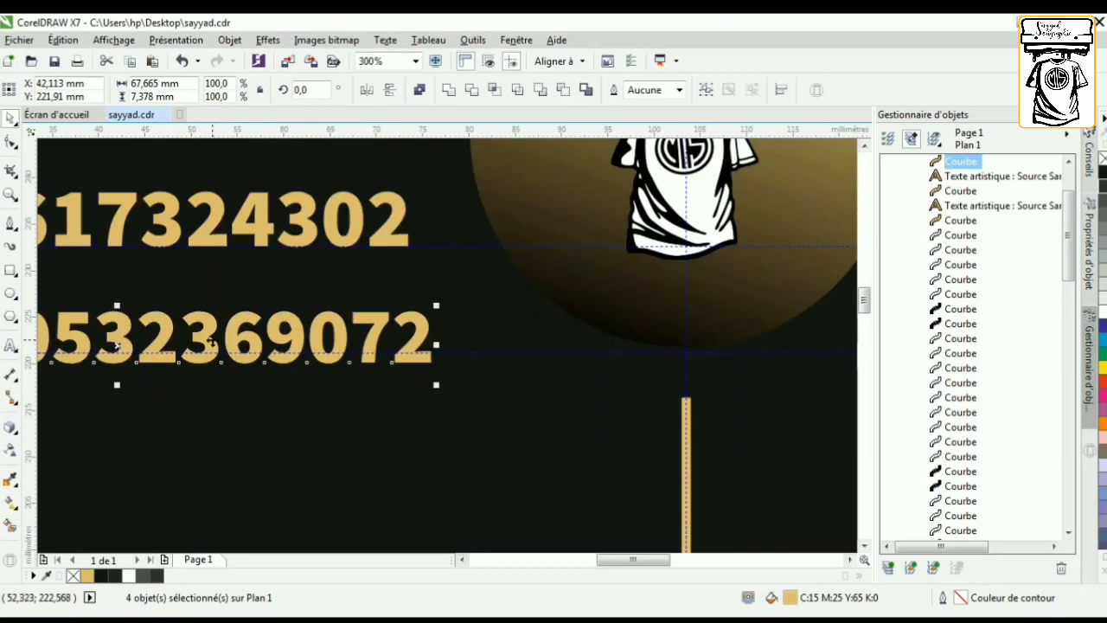
pyautogui.press('Up')
pyautogui.press('Up')
pyautogui.press('Up')
pyautogui.press('Up')
pyautogui.press('Up')
pyautogui.press('Up')
pyautogui.press('Up')
pyautogui.press('Up')
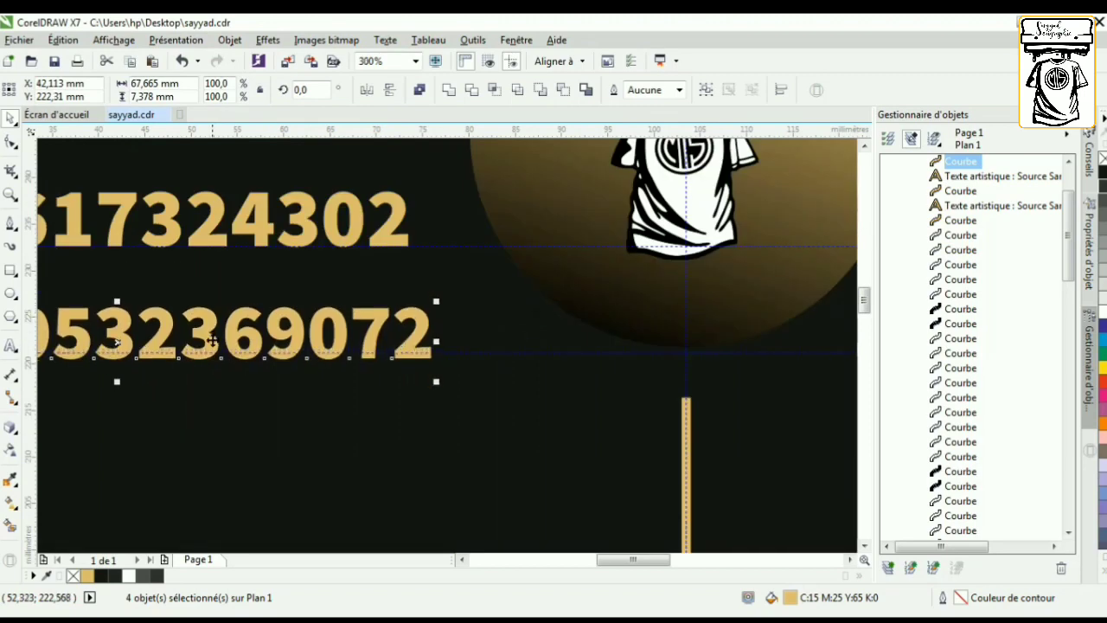
pyautogui.press('Up')
pyautogui.press('Up')
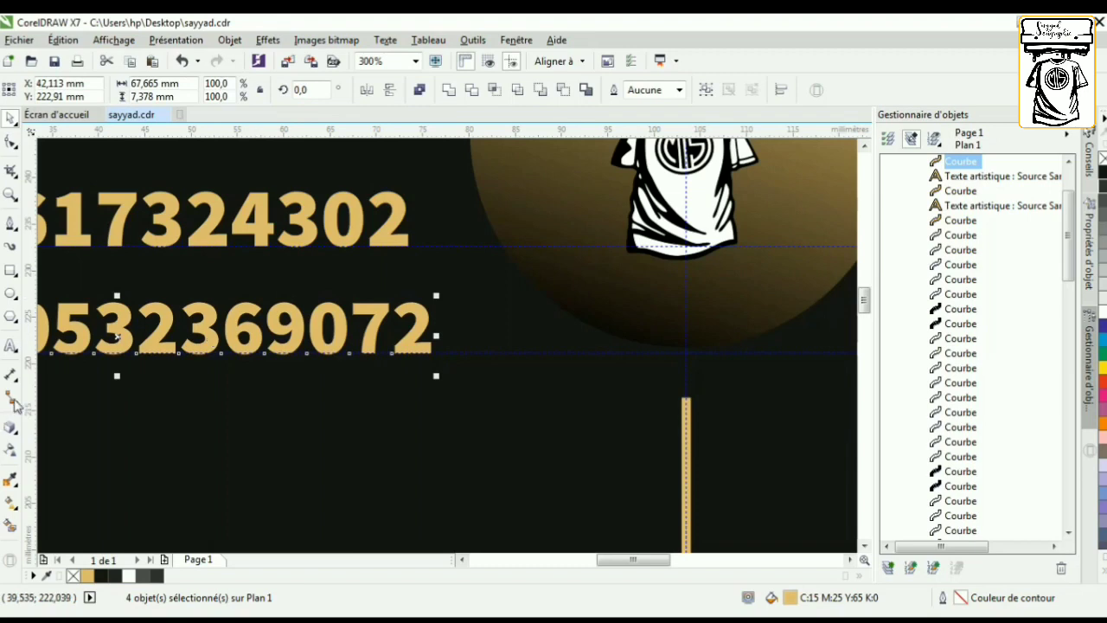
# Step: Move the printer icon closer to the fax number and enlarge it proportionally to about 9.7 by 9.1 mm
pyautogui.scroll(-2, 246, 323)
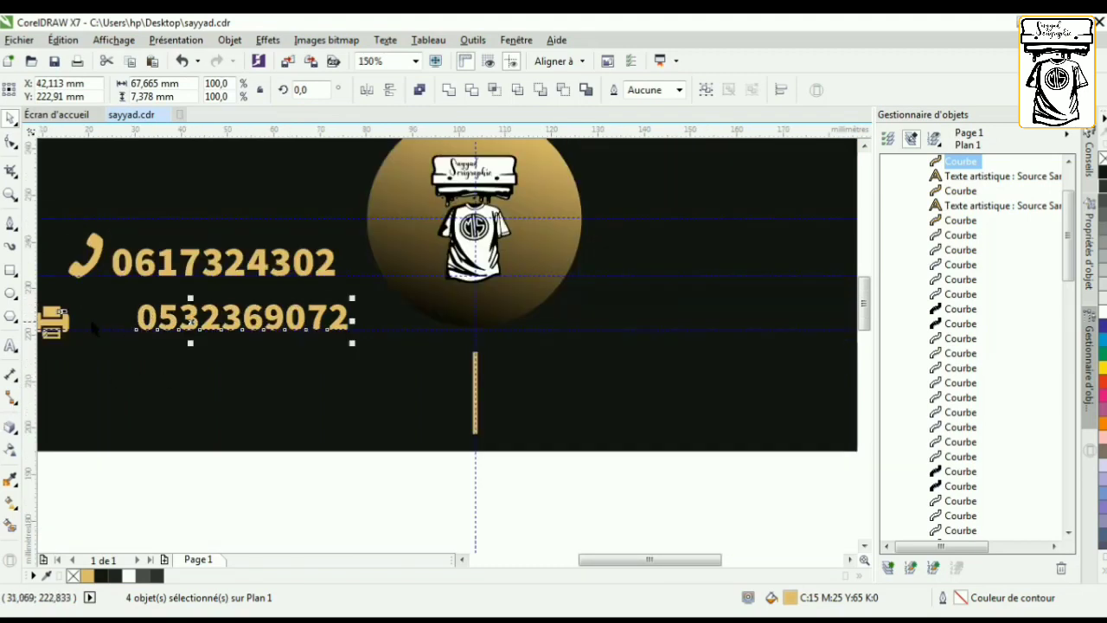
pyautogui.scroll(-2, 91, 323)
pyautogui.click(78, 284)
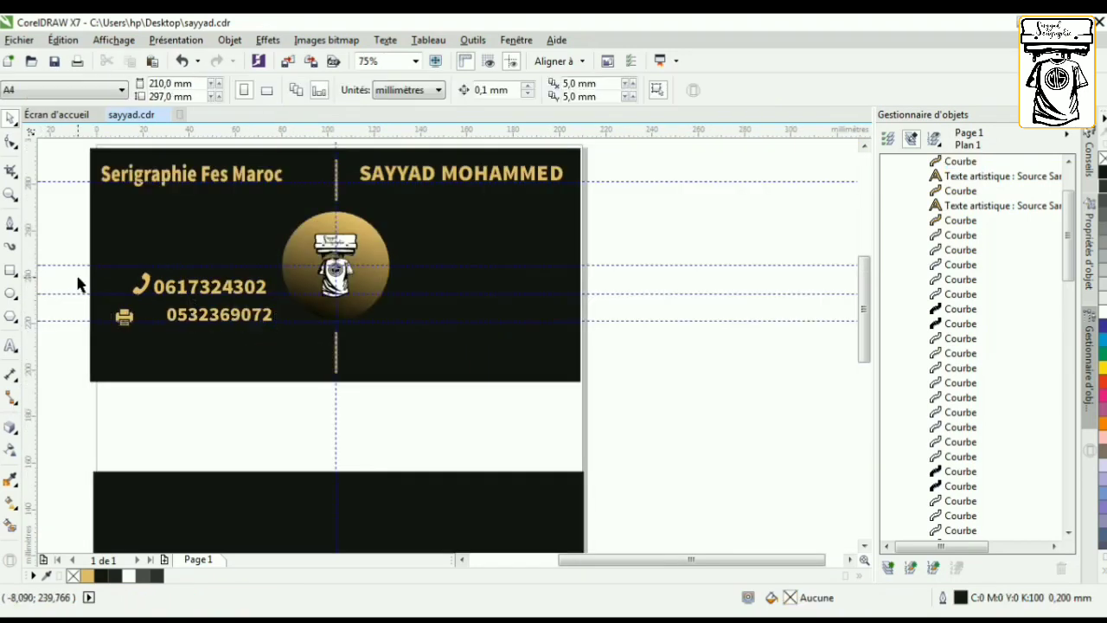
pyautogui.moveTo(125, 316); pyautogui.dragTo(147, 314)
pyautogui.scroll(6, 147, 315)
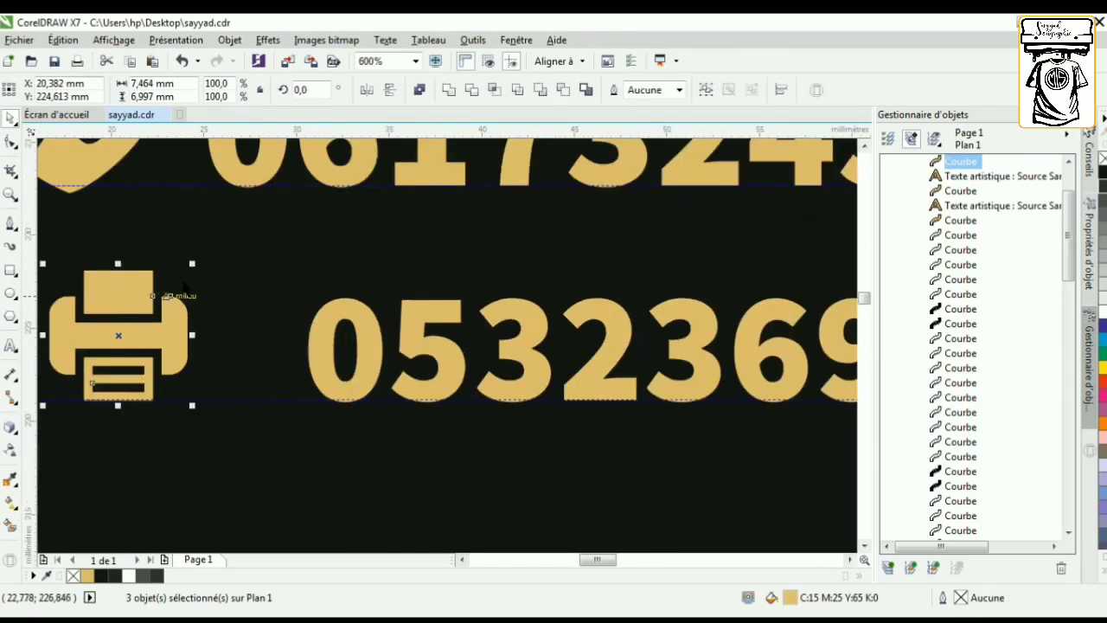
pyautogui.moveTo(192, 262); pyautogui.dragTo(237, 219)
# Step: Nudge the printer icon left to about X 18.8 mm, beneath the phone icon
pyautogui.scroll(-2, 113, 259)
pyautogui.scroll(-4, 113, 262)
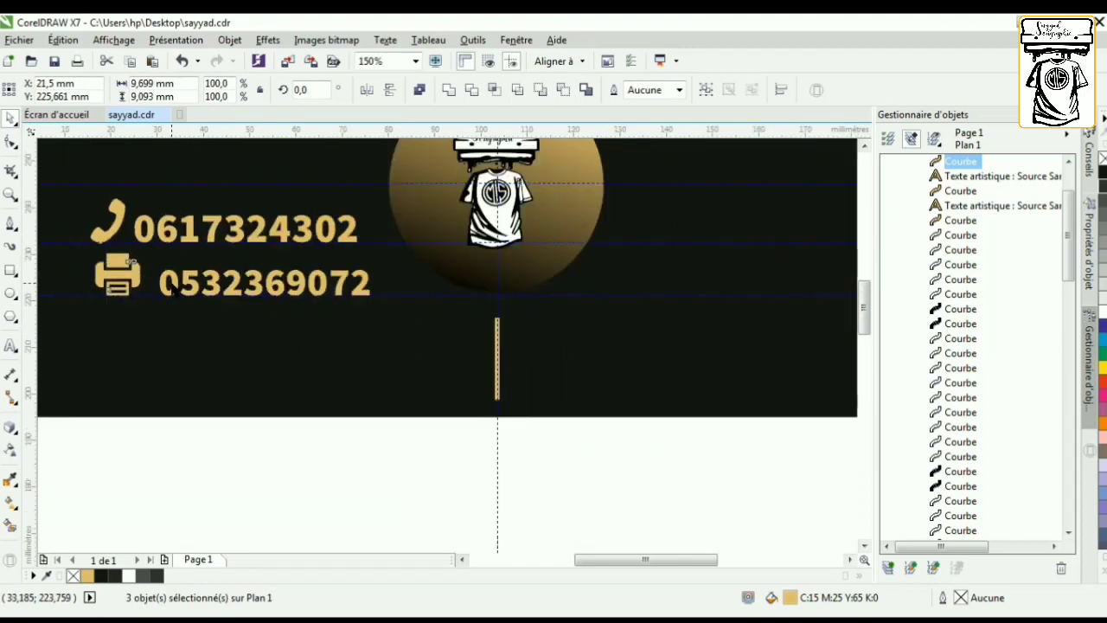
pyautogui.press('Left')
pyautogui.press('Left')
pyautogui.press('Left')
pyautogui.press('Left')
pyautogui.press('Left')
pyautogui.press('Left')
pyautogui.press('Left')
pyautogui.press('Left')
pyautogui.press('Left')
pyautogui.press('Left')
pyautogui.press('Left')
pyautogui.press('Left')
pyautogui.press('Left')
pyautogui.press('Left')
pyautogui.press('Left')
pyautogui.press('Left')
pyautogui.press('Left')
pyautogui.press('Left')
pyautogui.press('Left')
pyautogui.press('Left')
pyautogui.press('Left')
pyautogui.press('Left')
pyautogui.press('Left')
pyautogui.press('Left')
pyautogui.press('Left')
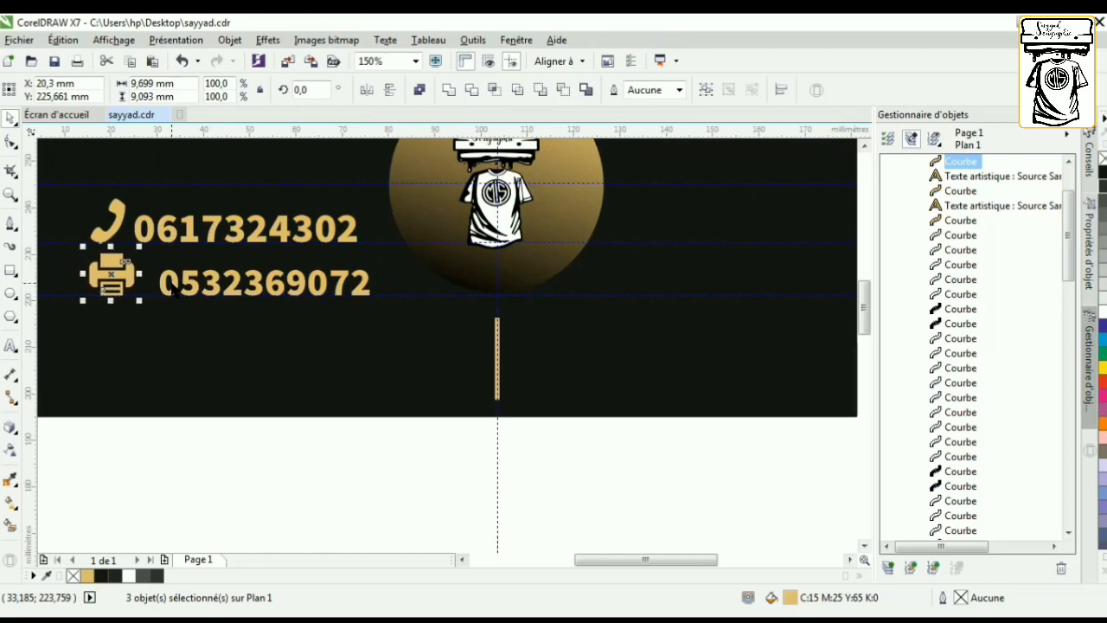
pyautogui.press('Left')
pyautogui.press('Left')
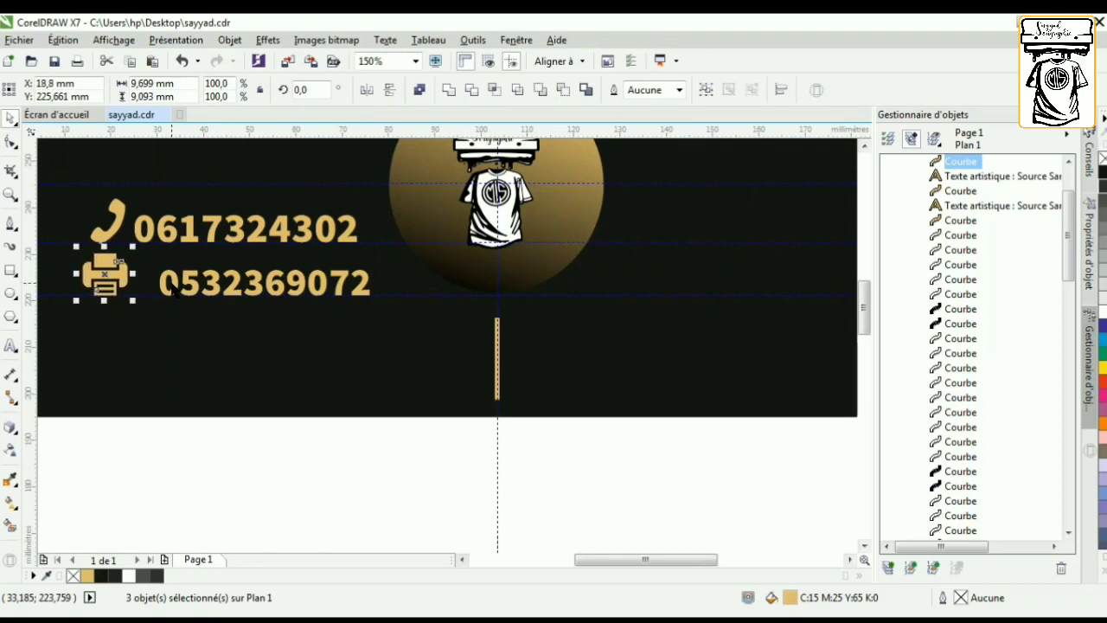
# Step: Scale the fax number up to about 25.1 pt so it spans from the printer icon to the phone number's end
pyautogui.click(163, 283)
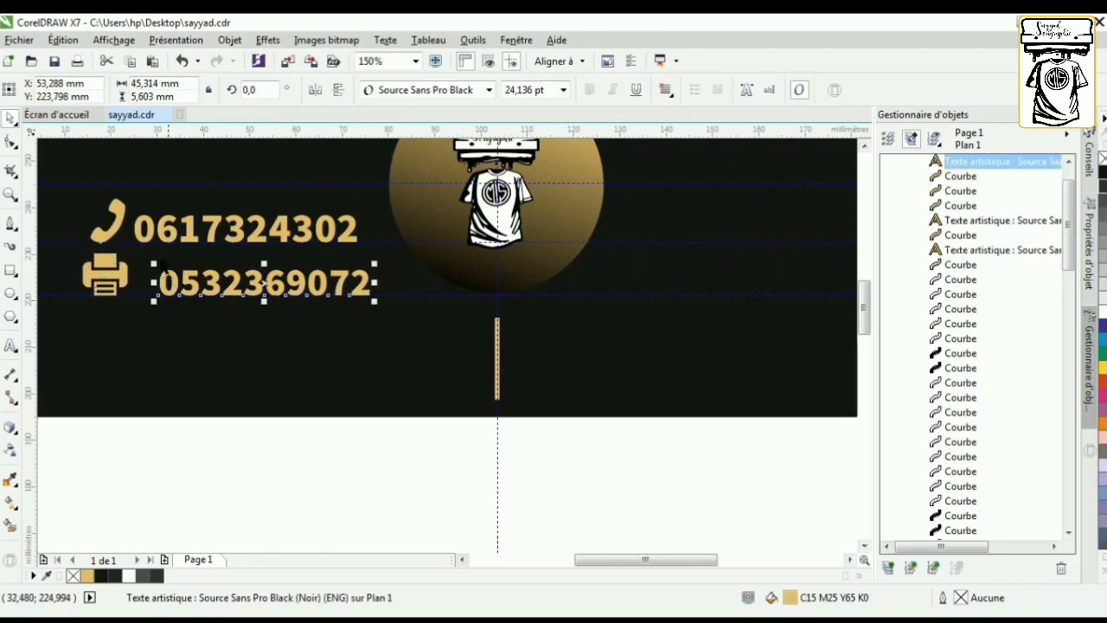
pyautogui.moveTo(152, 264); pyautogui.dragTo(135, 254)
pyautogui.moveTo(377, 302); pyautogui.dragTo(366, 304)
pyautogui.scroll(-1, 309, 257)
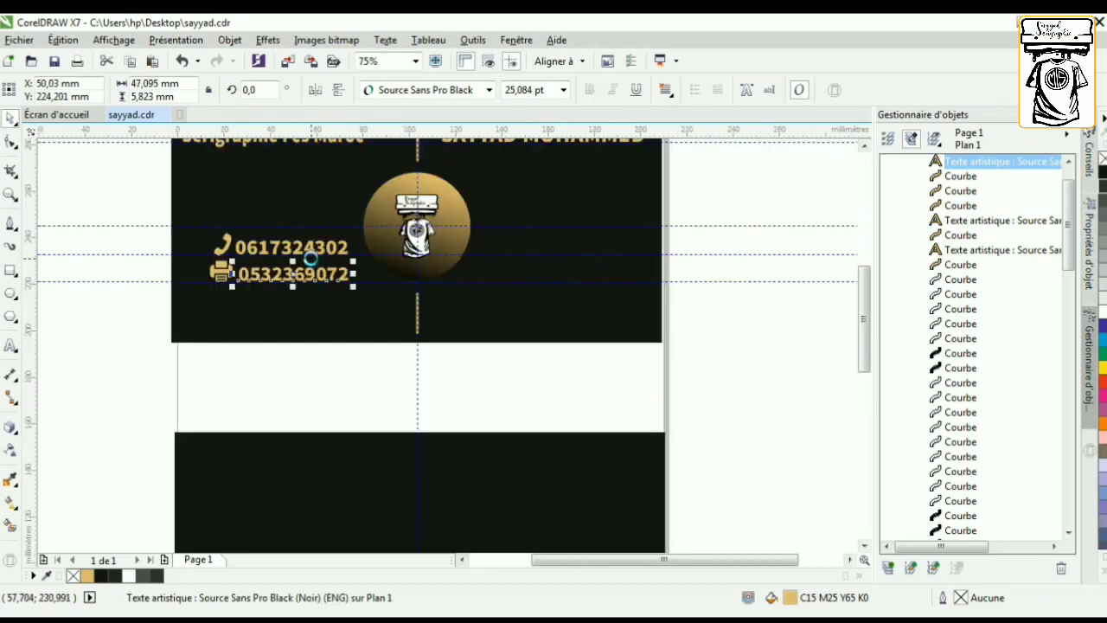
pyautogui.scroll(-1, 310, 260)
pyautogui.scroll(-1, 308, 264)
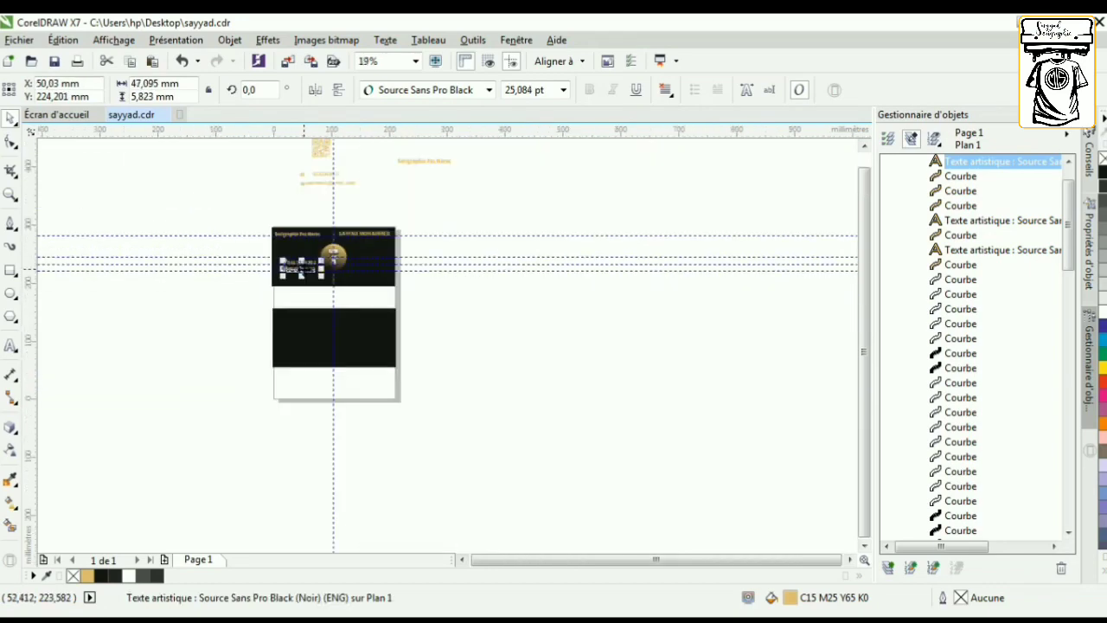
# Step: Place a copy of the envelope icon and e-mail address on the card beneath the fax number
pyautogui.scroll(1, 331, 180)
pyautogui.moveTo(395, 176); pyautogui.dragTo(302, 354)
pyautogui.scroll(2, 264, 381)
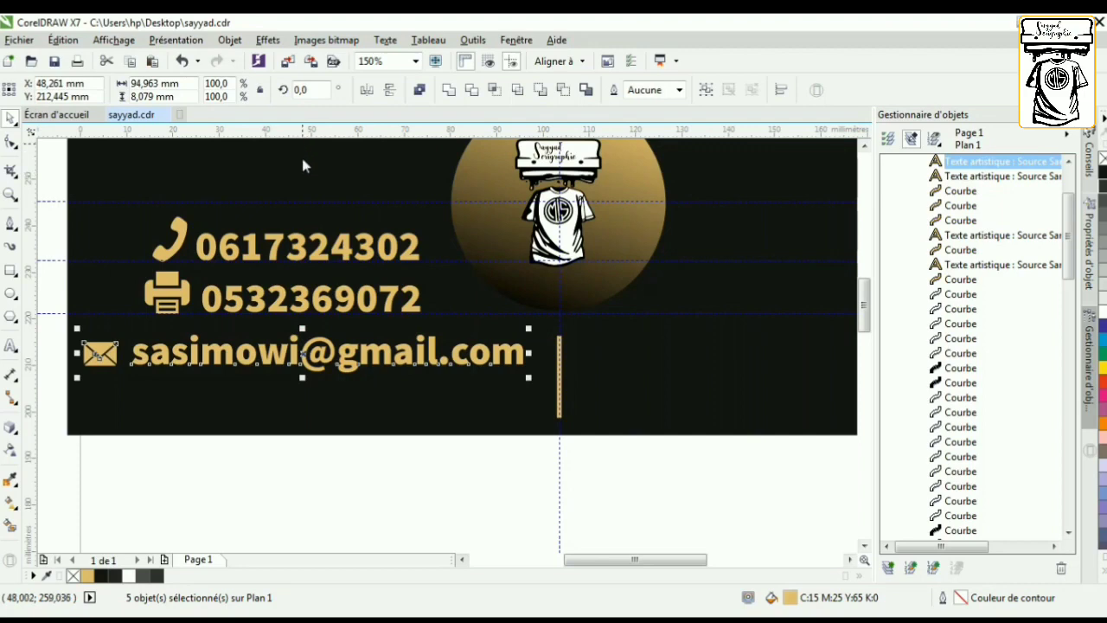
# Step: Add a horizontal guideline at about Y 210.2 mm along the baseline of the e-mail address
pyautogui.click(300, 365)
pyautogui.scroll(4, 299, 365)
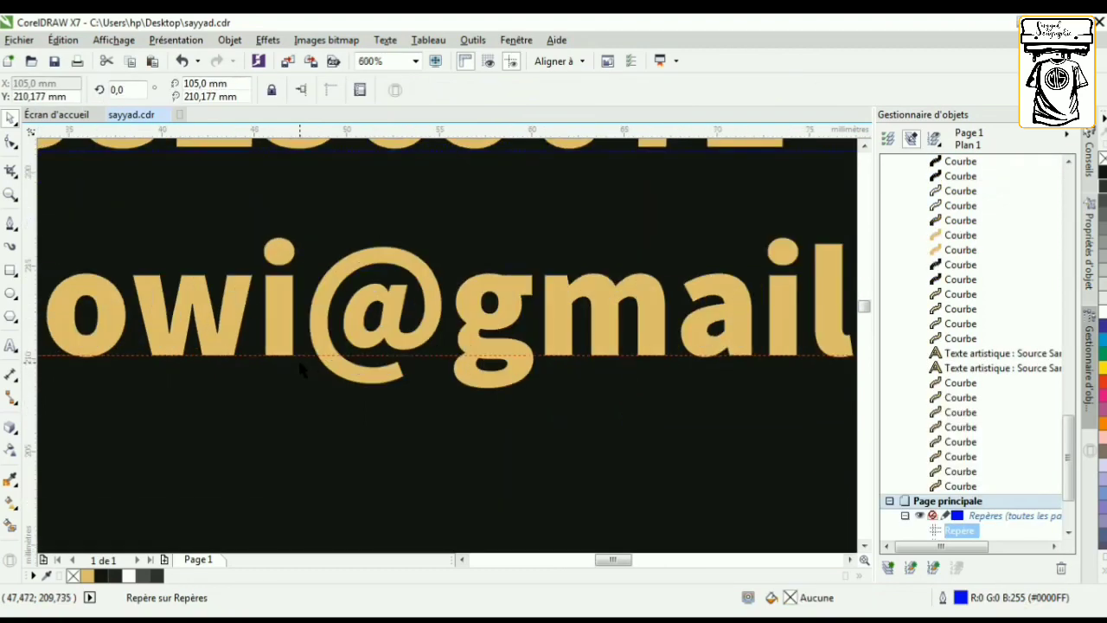
pyautogui.scroll(-4, 298, 357)
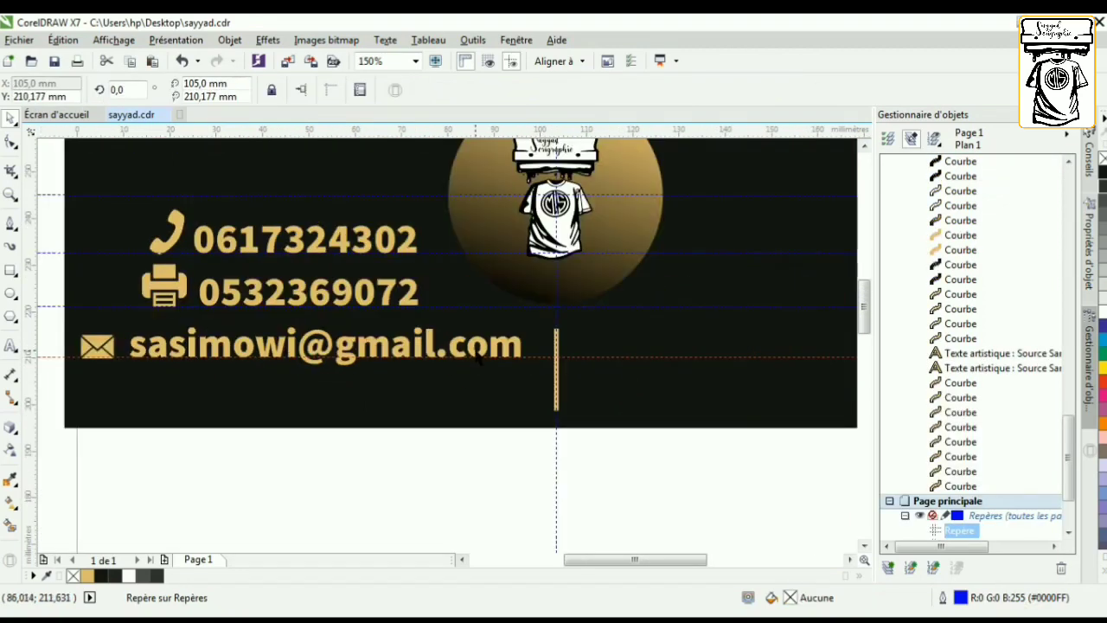
# Step: Scale the e-mail address and envelope icon together to about 78.9 by 6.7 mm and shift them right to about X 44.6 mm
pyautogui.click(478, 361)
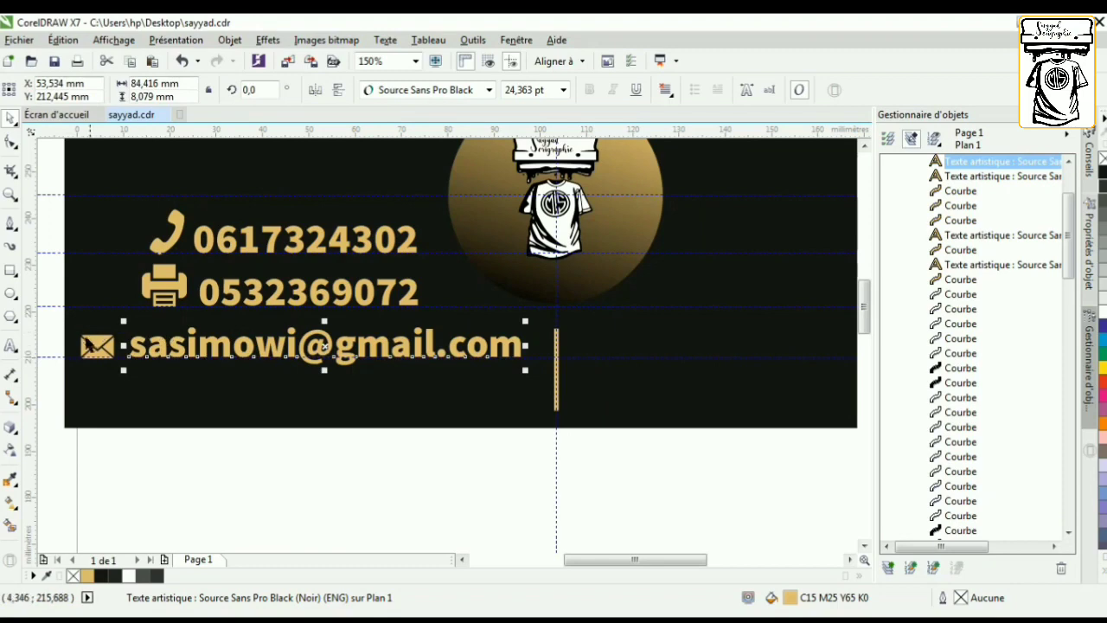
pyautogui.moveTo(54, 321); pyautogui.dragTo(447, 372)
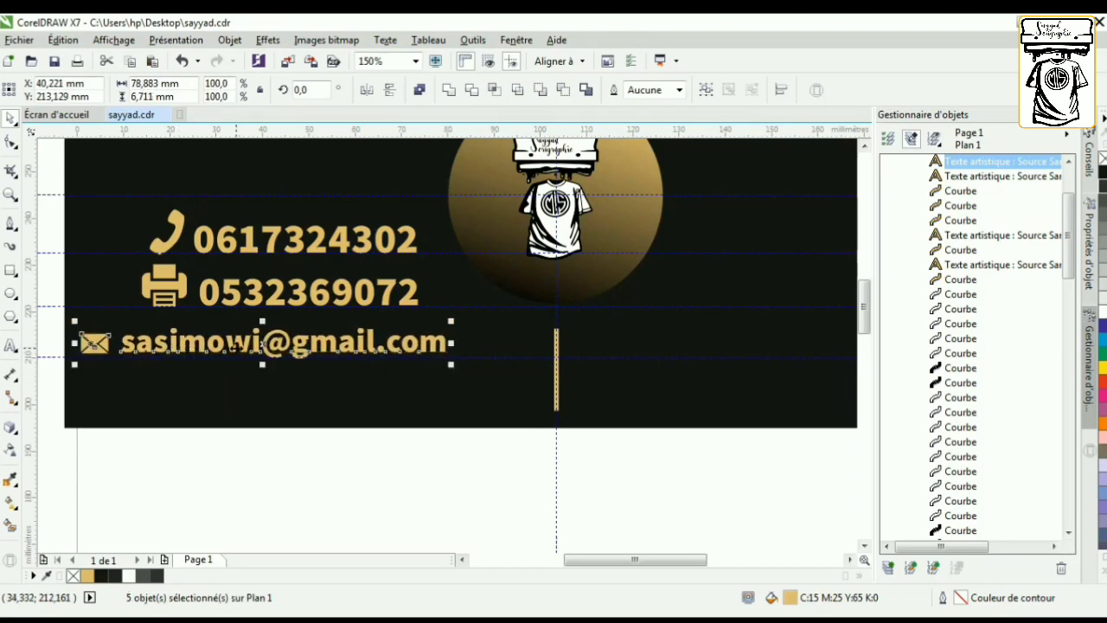
pyautogui.moveTo(234, 346); pyautogui.dragTo(238, 346)
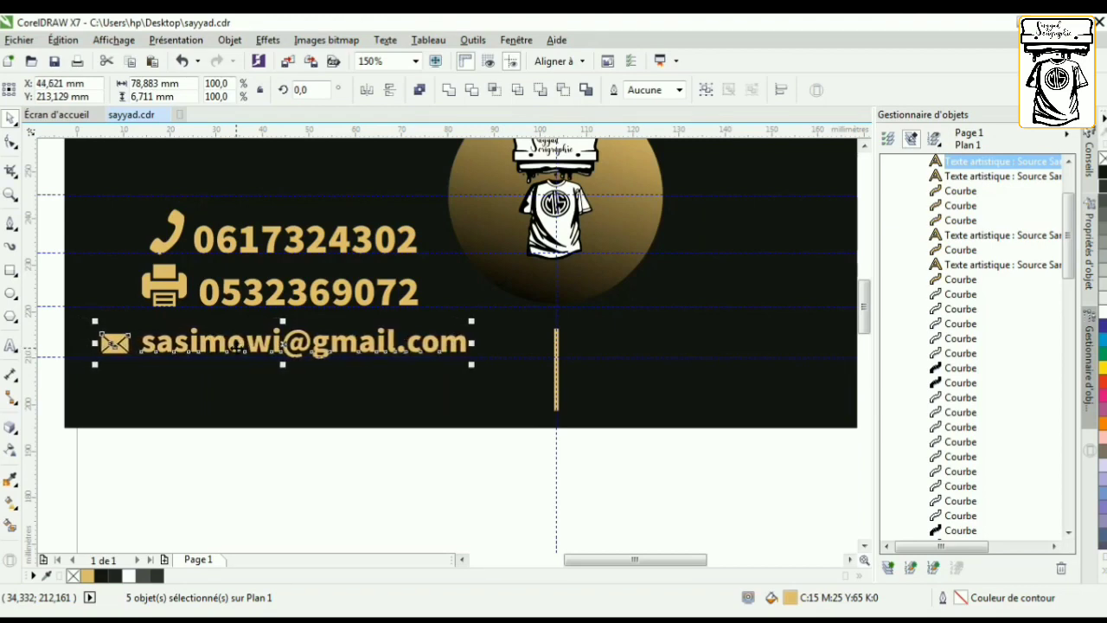
# Step: Move the QR code onto the card's lower right, at about X 181.6, Y 226.9 mm, and bring it to the front of the page
pyautogui.scroll(-2, 125, 366)
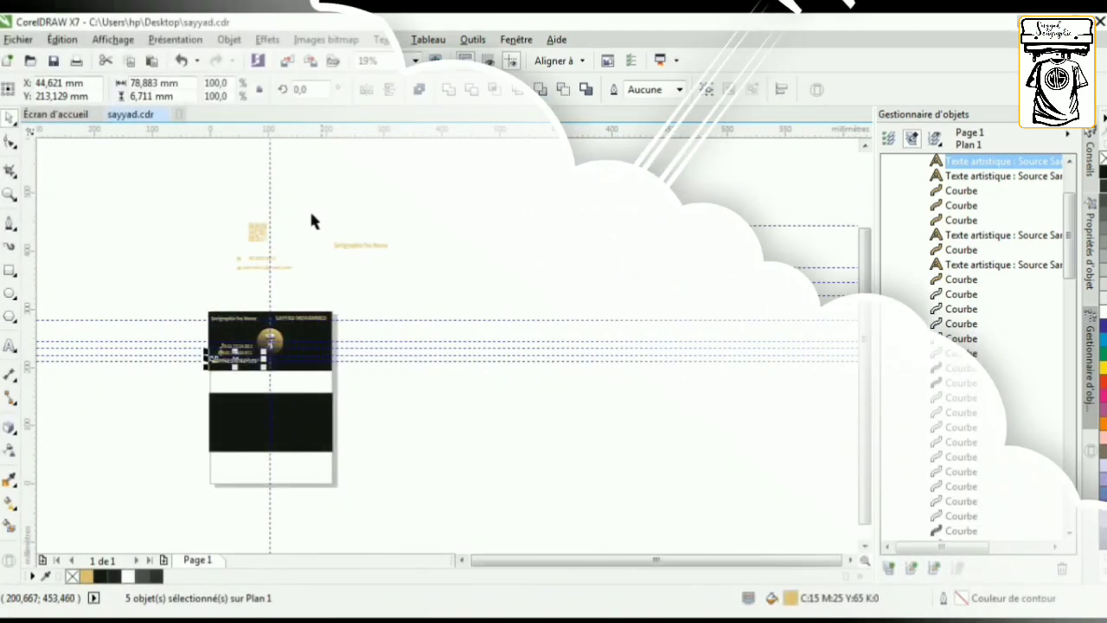
pyautogui.moveTo(276, 227); pyautogui.dragTo(377, 483)
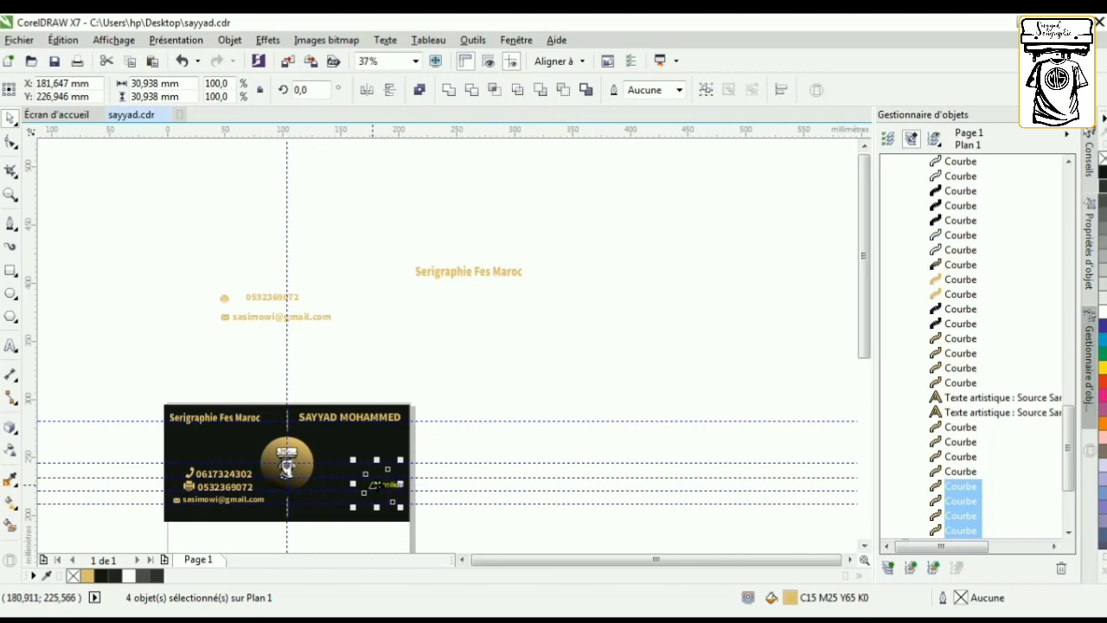
pyautogui.rightClick(378, 485)
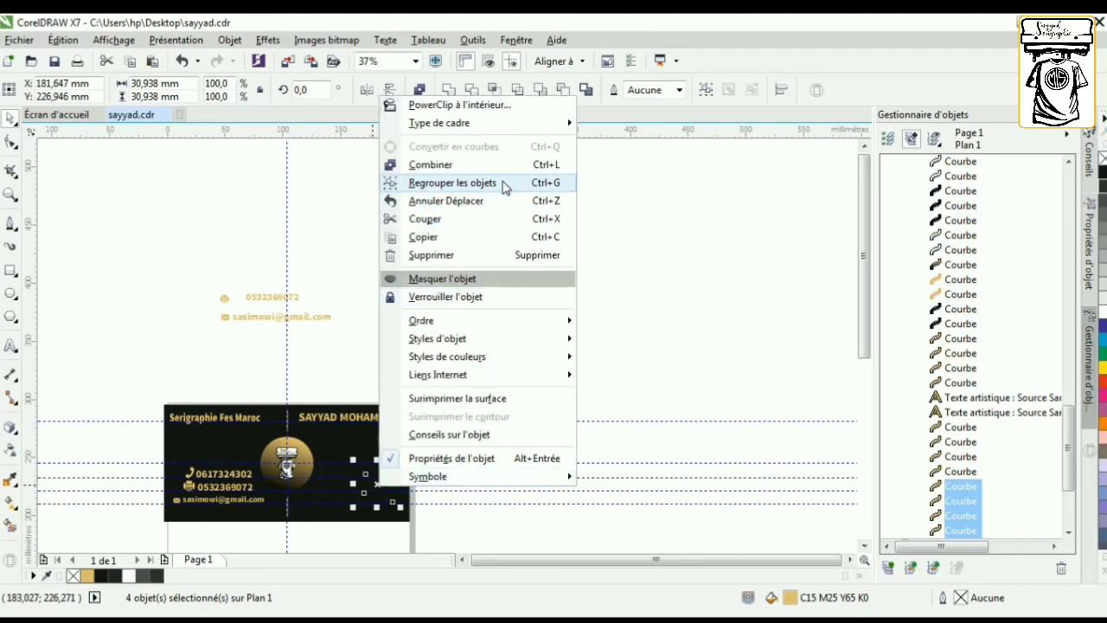
pyautogui.moveTo(519, 322)
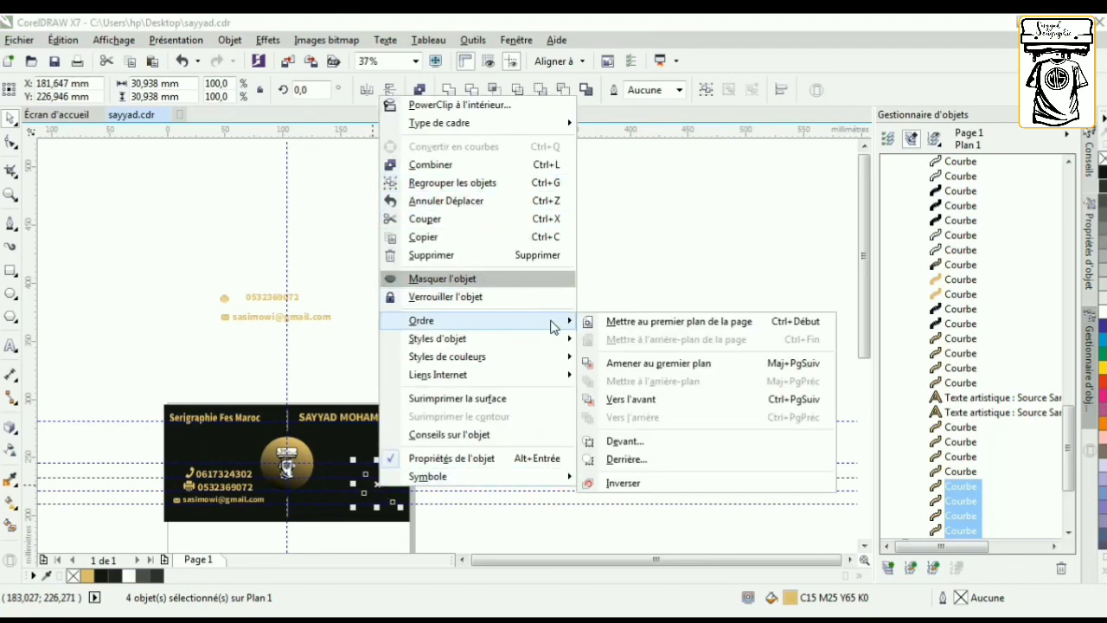
pyautogui.click(627, 327)
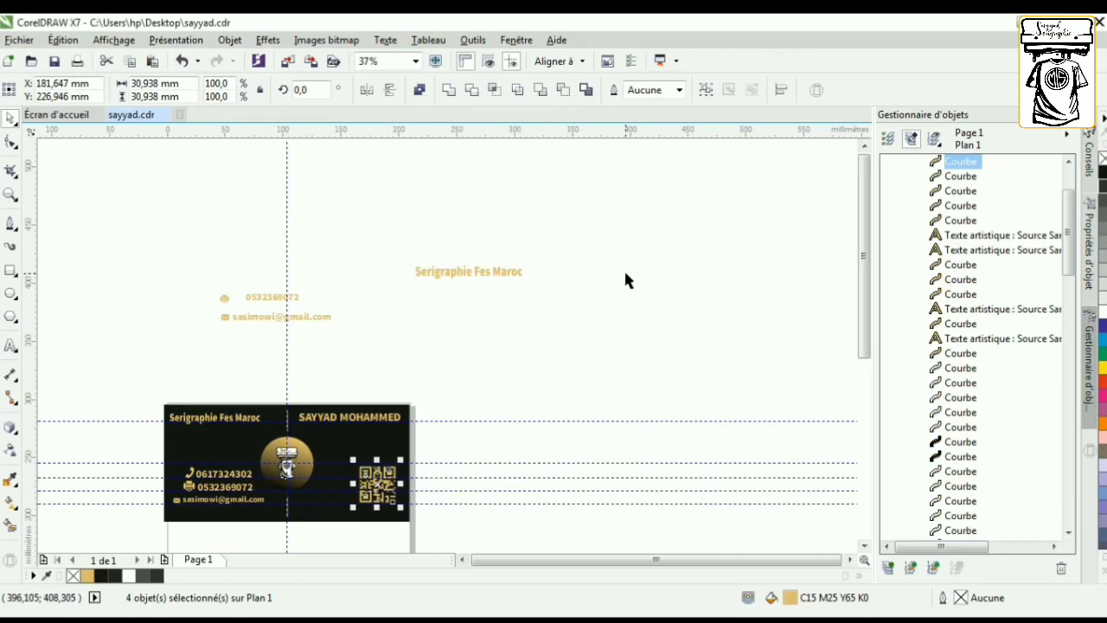
# Step: Delete the horizontal guideline under the card's headings and the vertical guideline through its centre
pyautogui.scroll(-2, 325, 354)
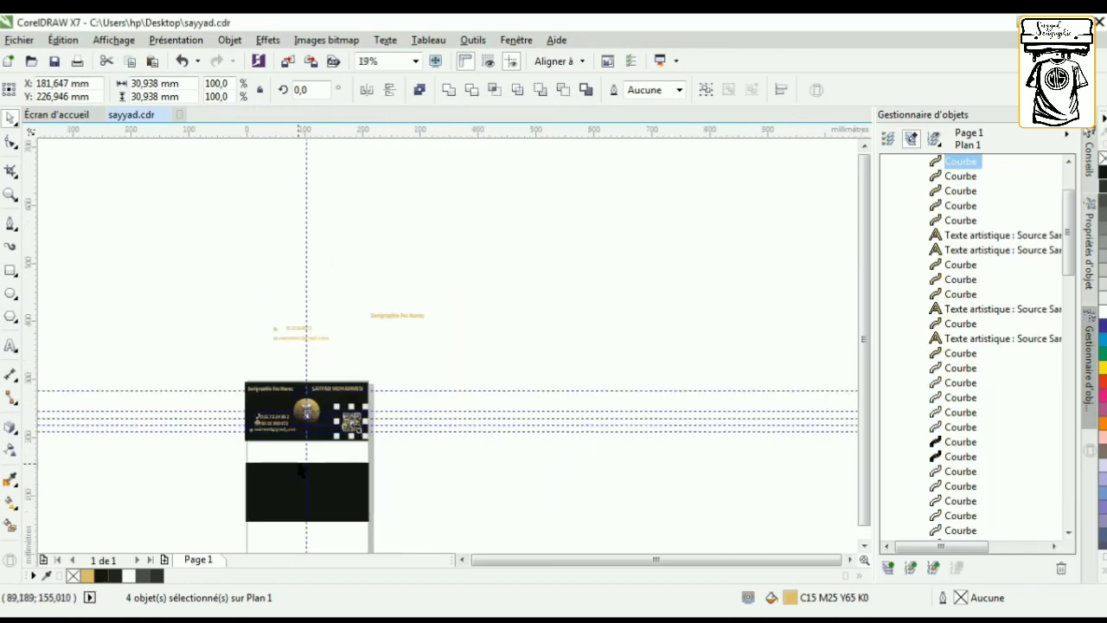
pyautogui.scroll(4, 302, 472)
pyautogui.scroll(-2, 138, 302)
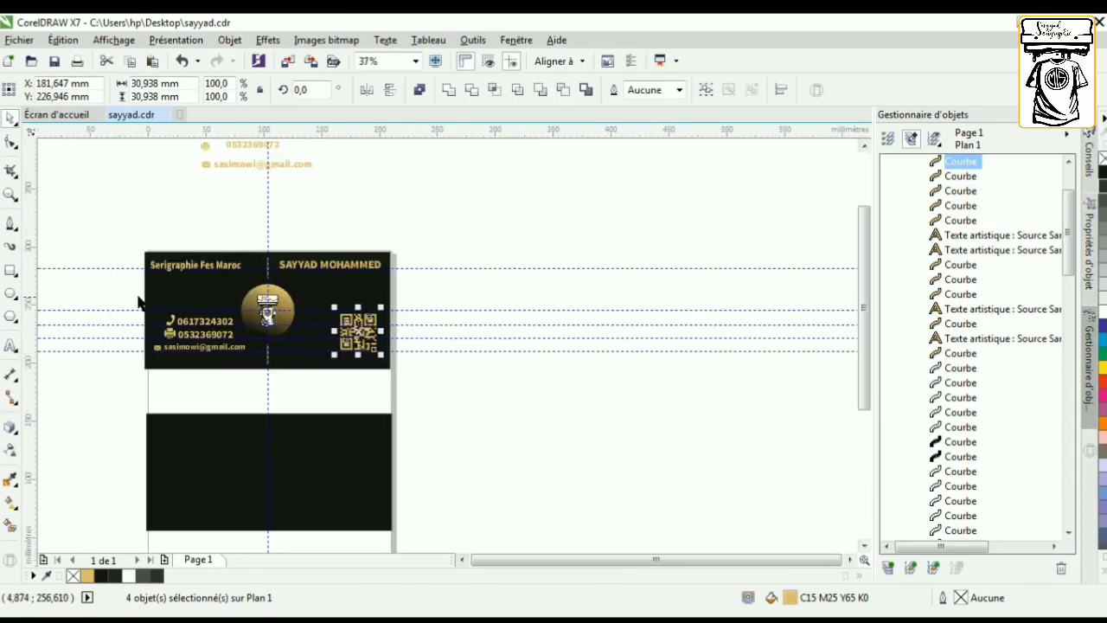
pyautogui.click(111, 269)
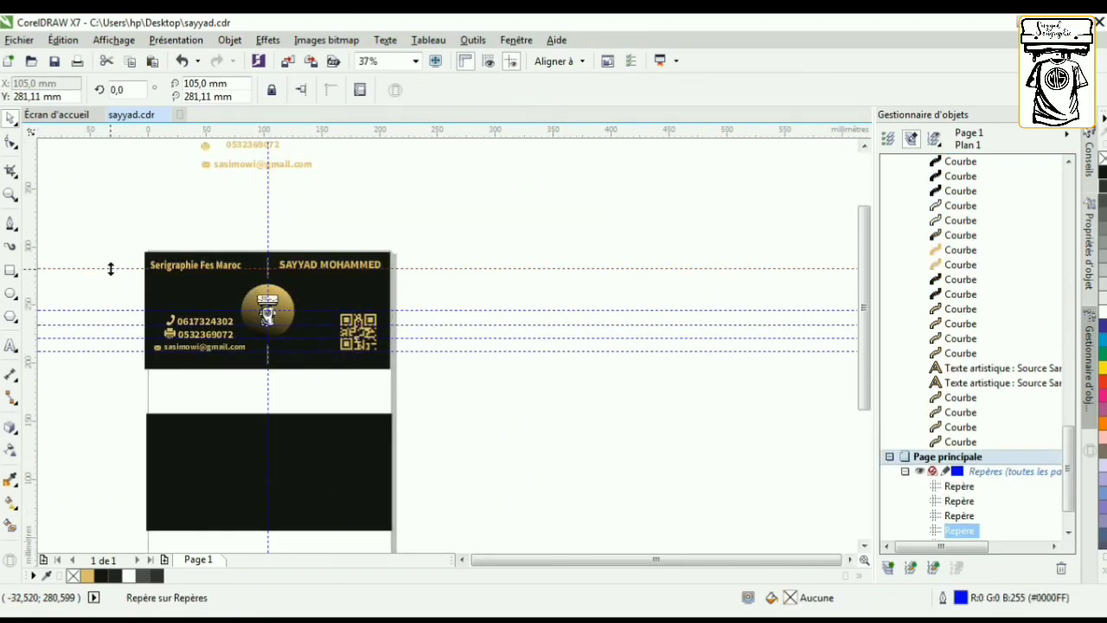
pyautogui.press('Delete')
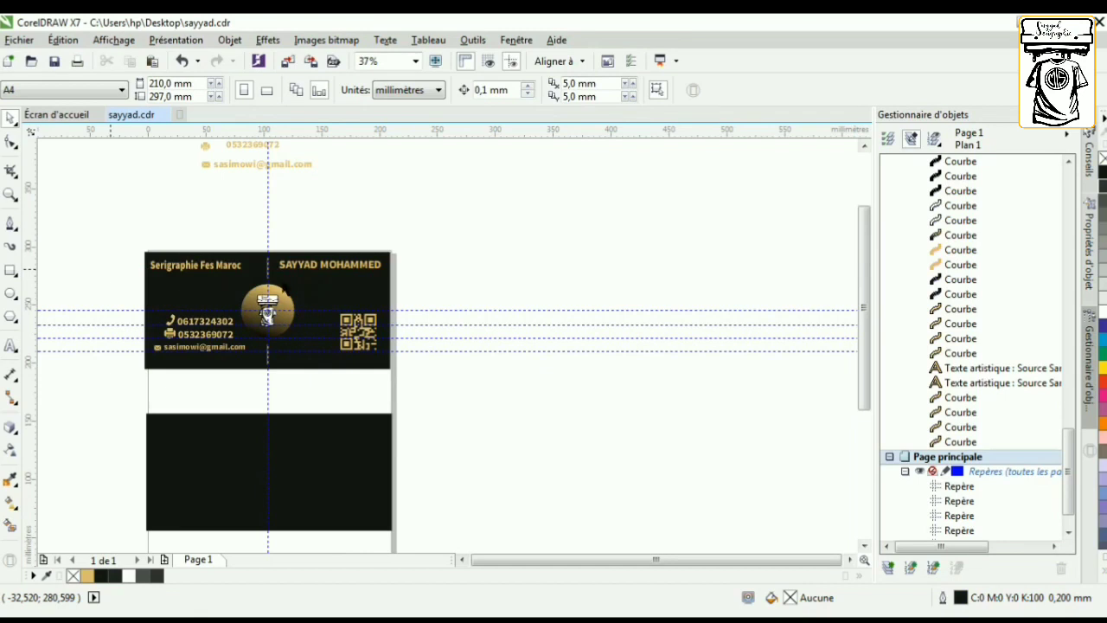
pyautogui.click(267, 206)
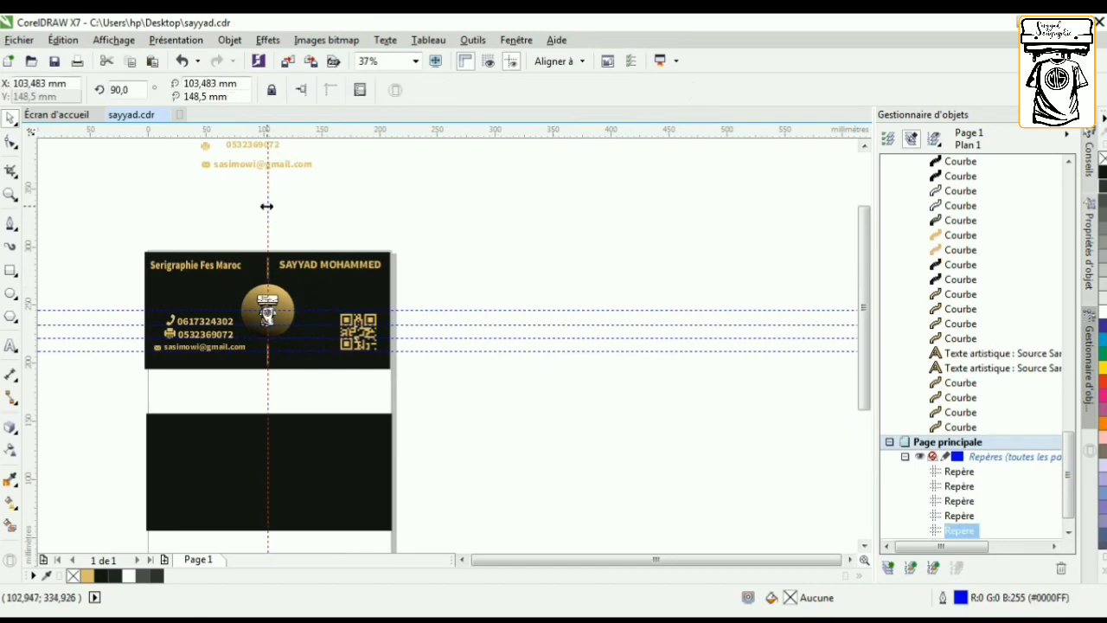
pyautogui.press('Delete')
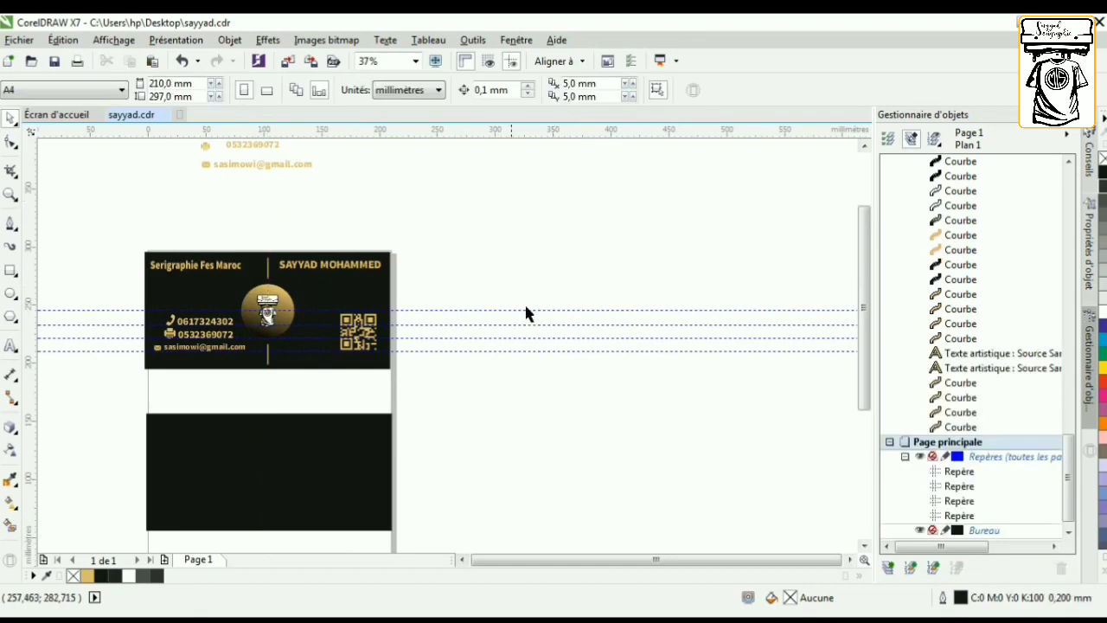
# Step: Delete the four remaining horizontal guidelines that cross the contact details
pyautogui.click(497, 309)
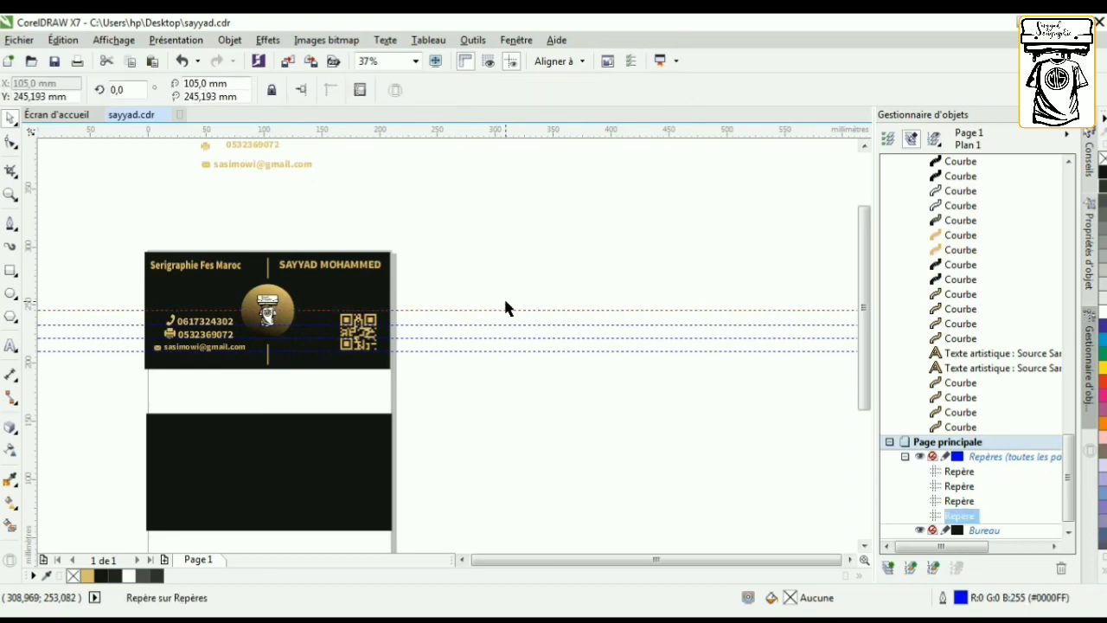
pyautogui.press('Delete')
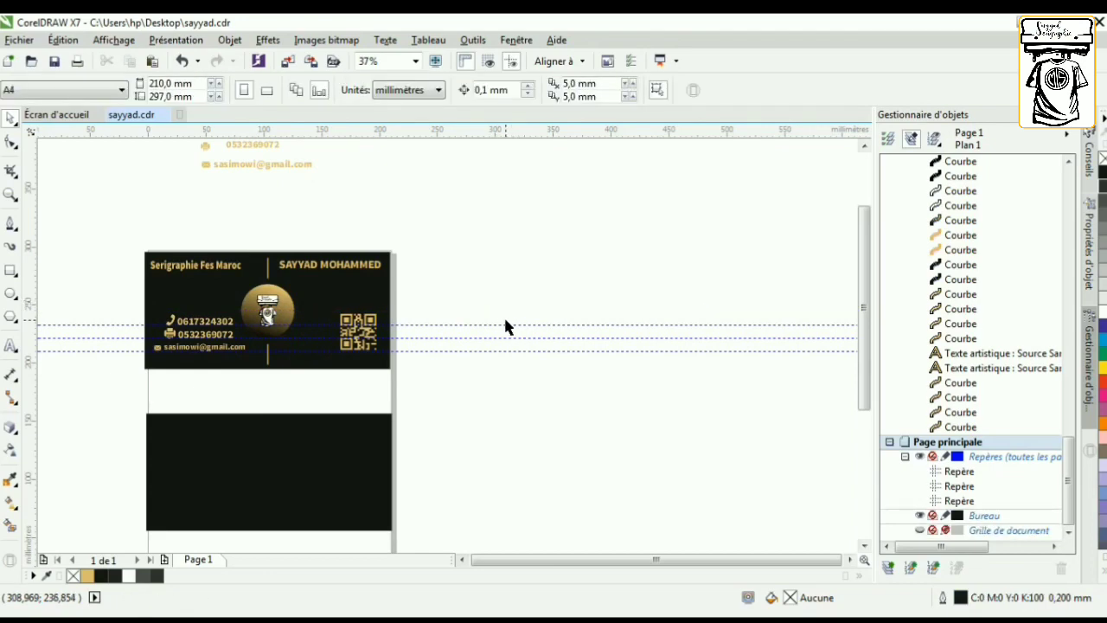
pyautogui.click(510, 326)
pyautogui.press('Delete')
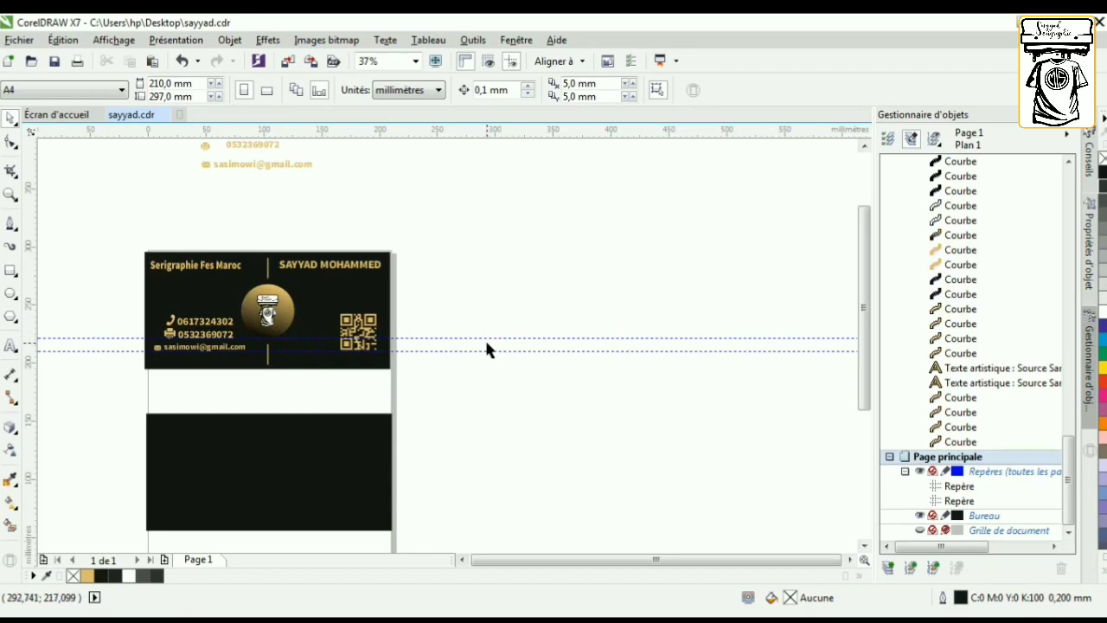
pyautogui.click(485, 339)
pyautogui.press('Delete')
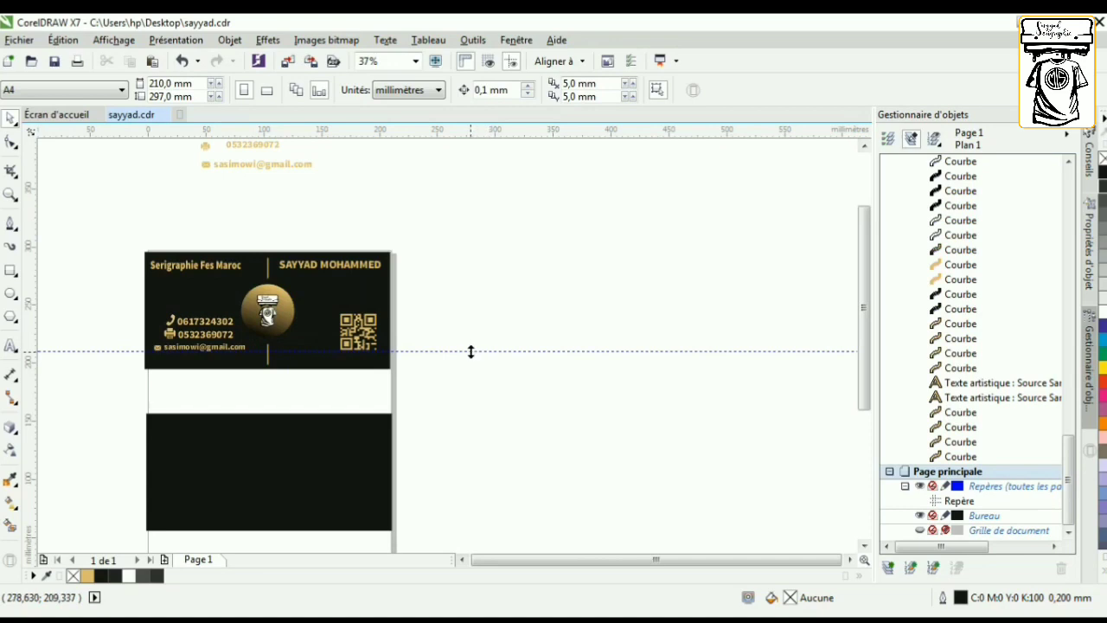
pyautogui.click(472, 351)
pyautogui.press('Delete')
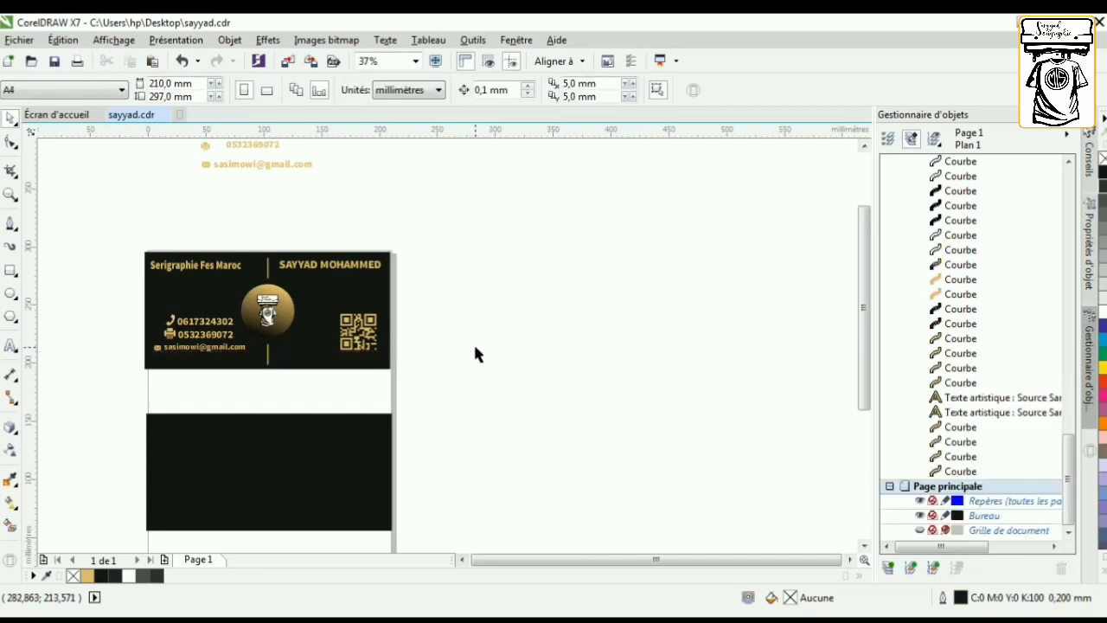
# Step: Examine the logo, contact details and QR code on the card up close
pyautogui.scroll(2, 228, 330)
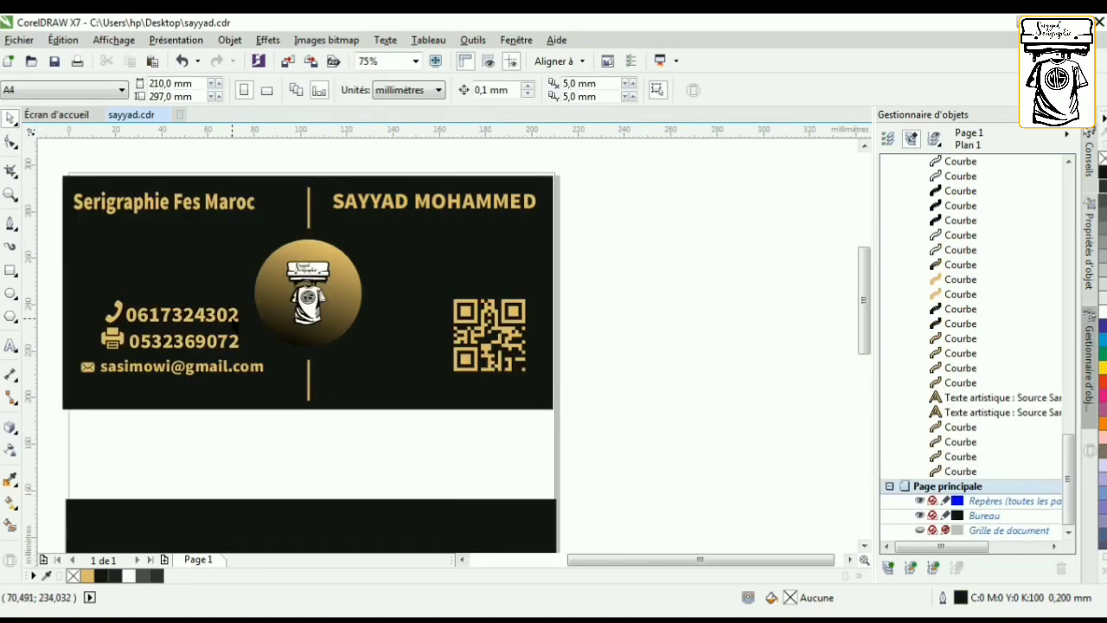
pyautogui.scroll(8, 251, 356)
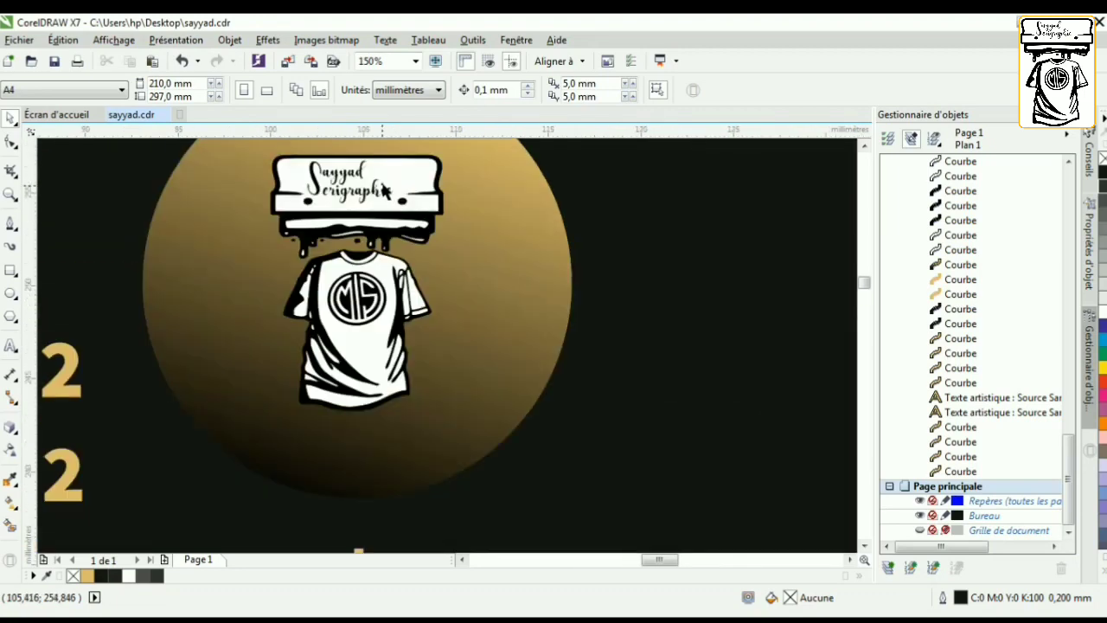
pyautogui.scroll(-7, 370, 208)
pyautogui.scroll(9, 344, 351)
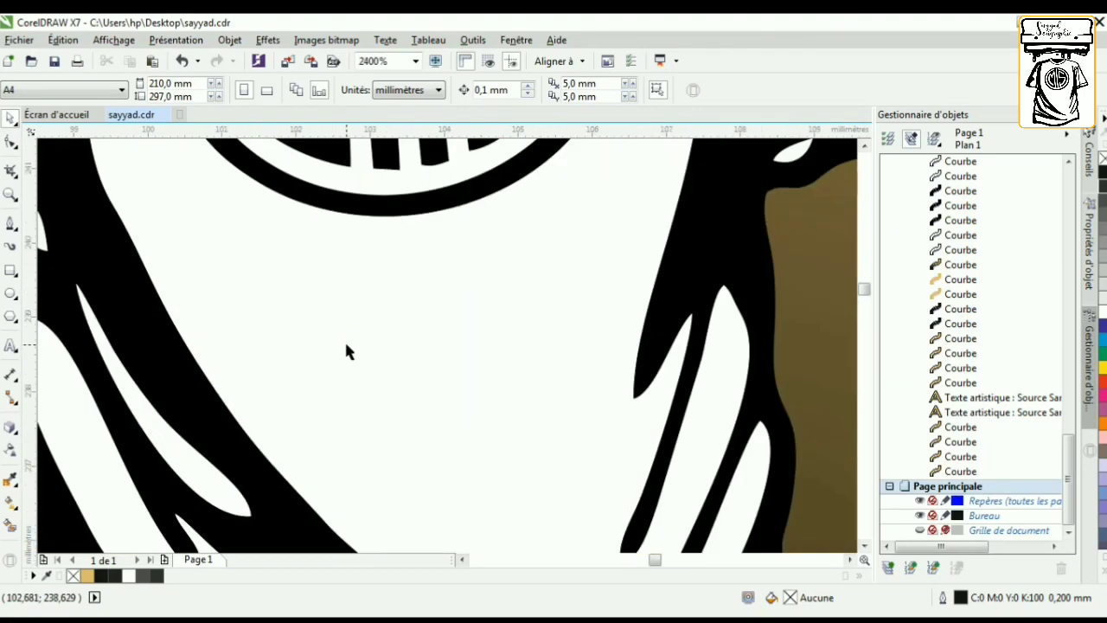
pyautogui.scroll(-12, 227, 374)
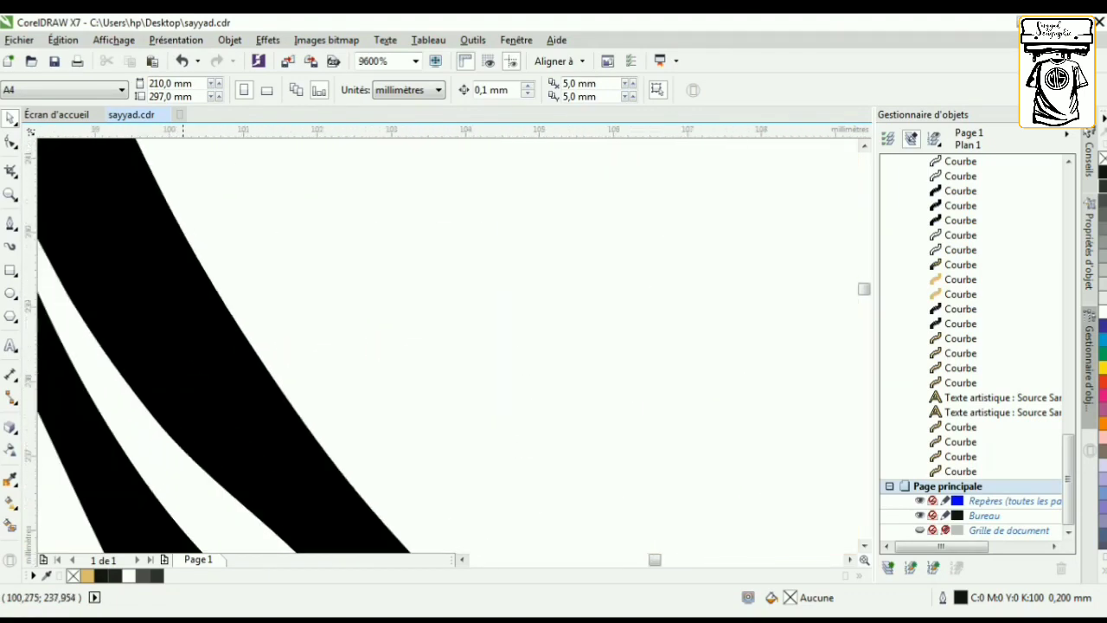
pyautogui.scroll(15, 204, 389)
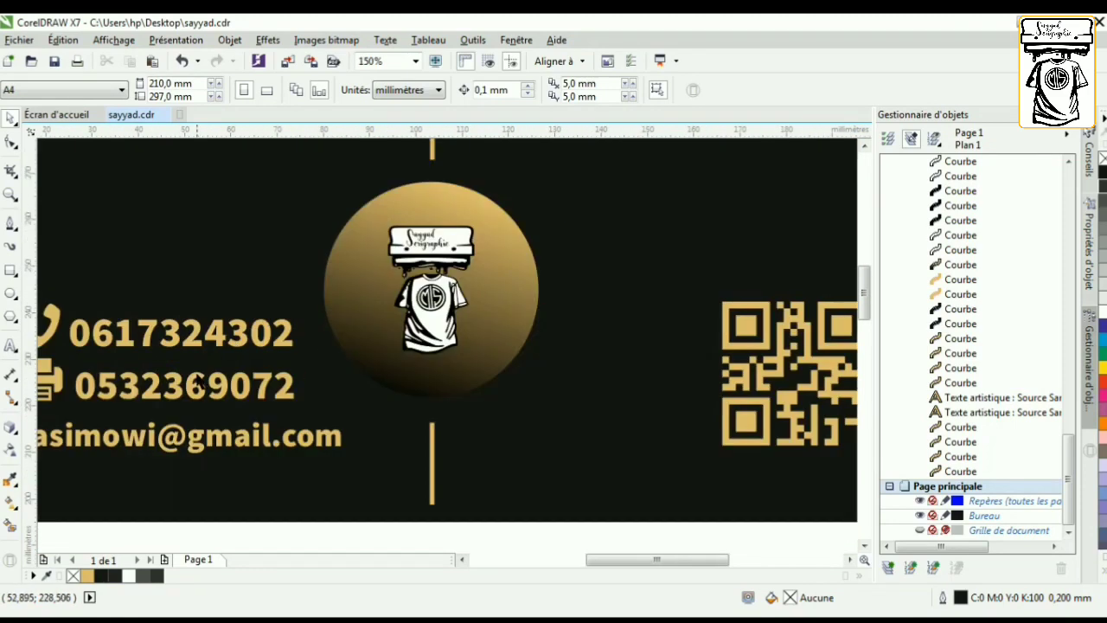
pyautogui.scroll(-9, 204, 391)
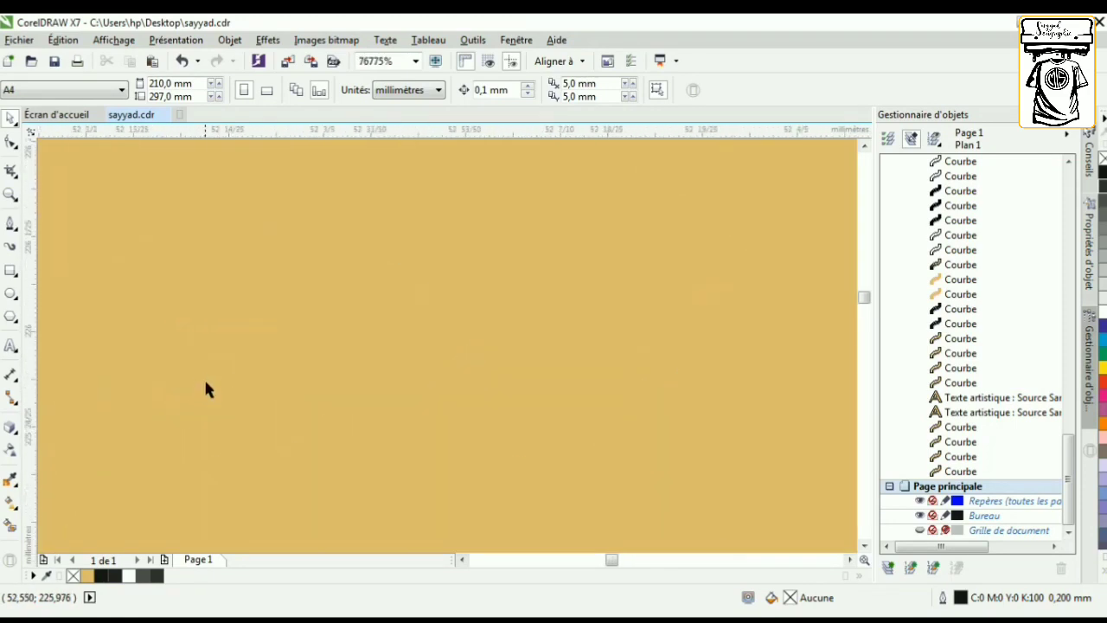
pyautogui.scroll(-3, 195, 321)
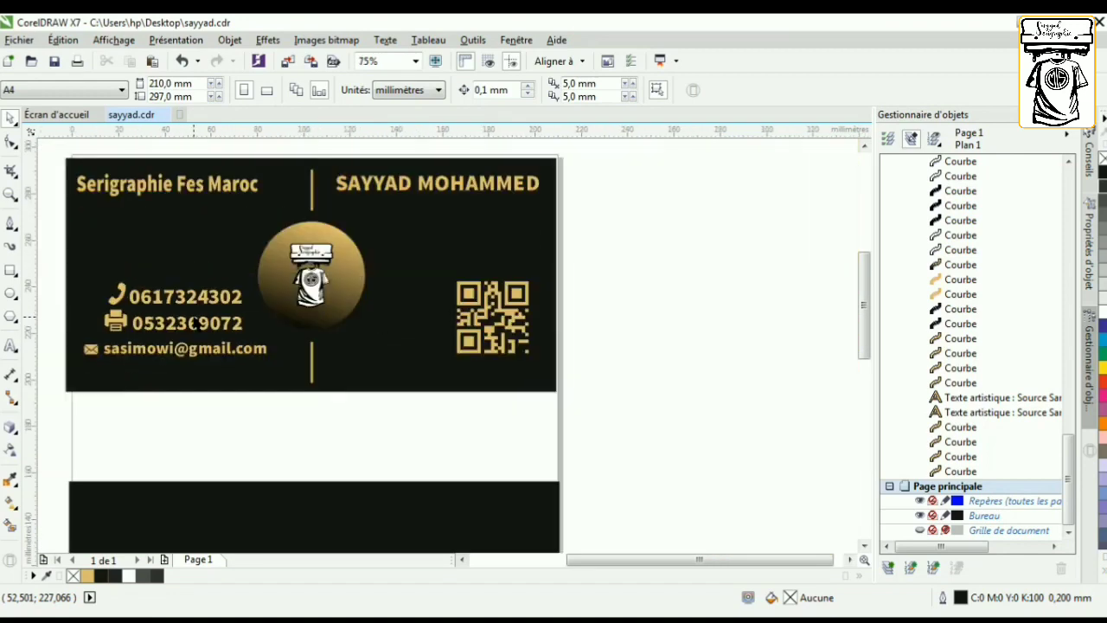
pyautogui.scroll(10, 501, 304)
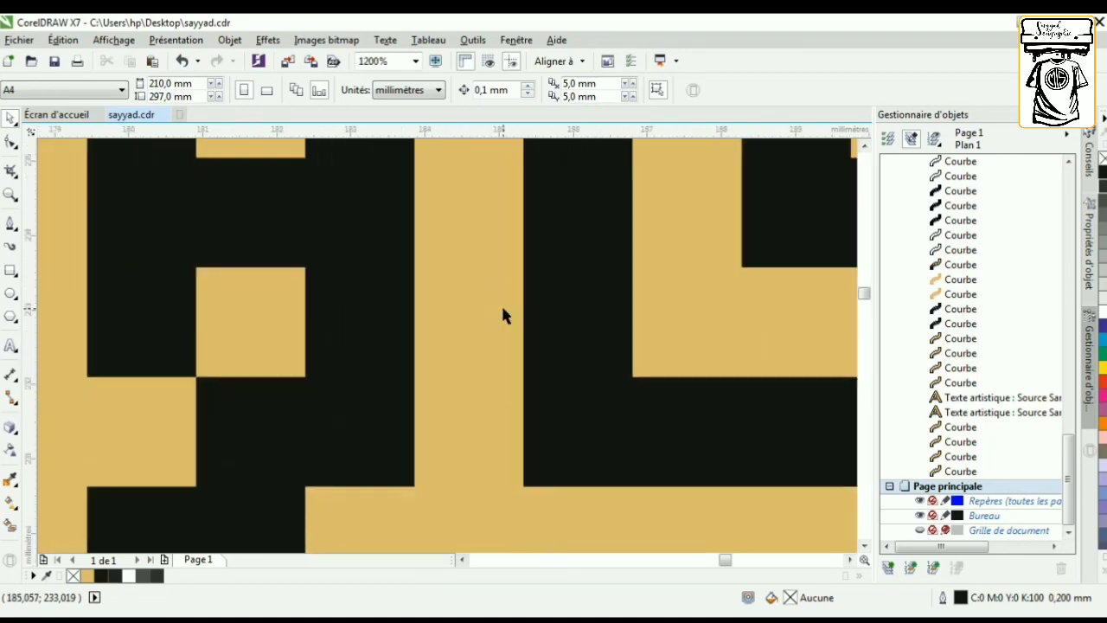
pyautogui.scroll(-8, 497, 312)
# Step: Check the owner's name and the company title along the card's upper edge up close
pyautogui.scroll(-1, 440, 299)
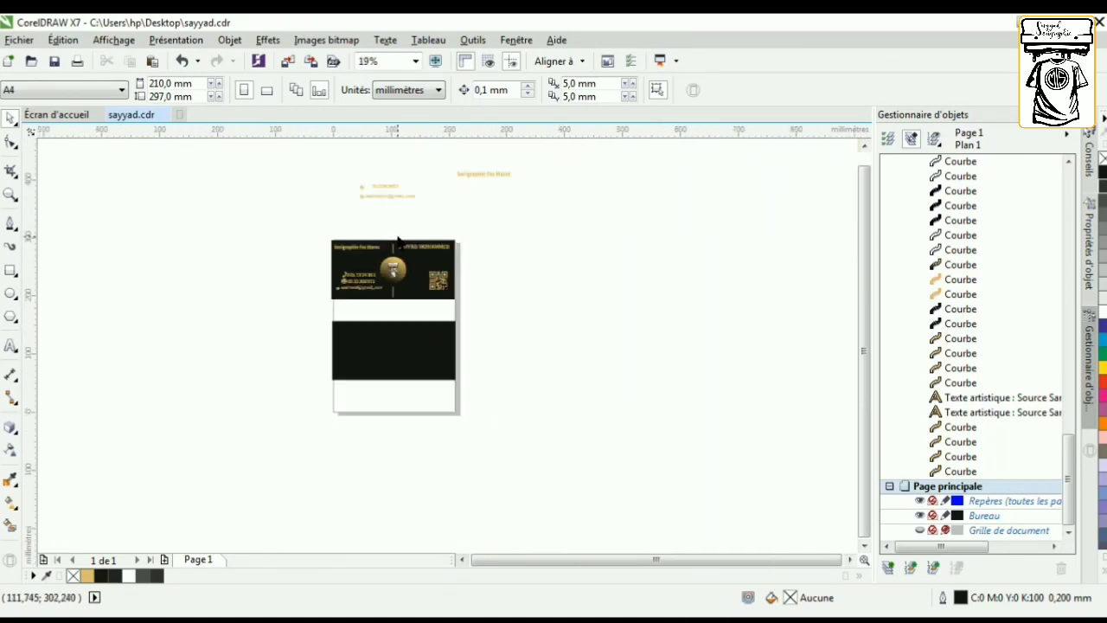
pyautogui.scroll(5, 435, 183)
pyautogui.scroll(3, 435, 183)
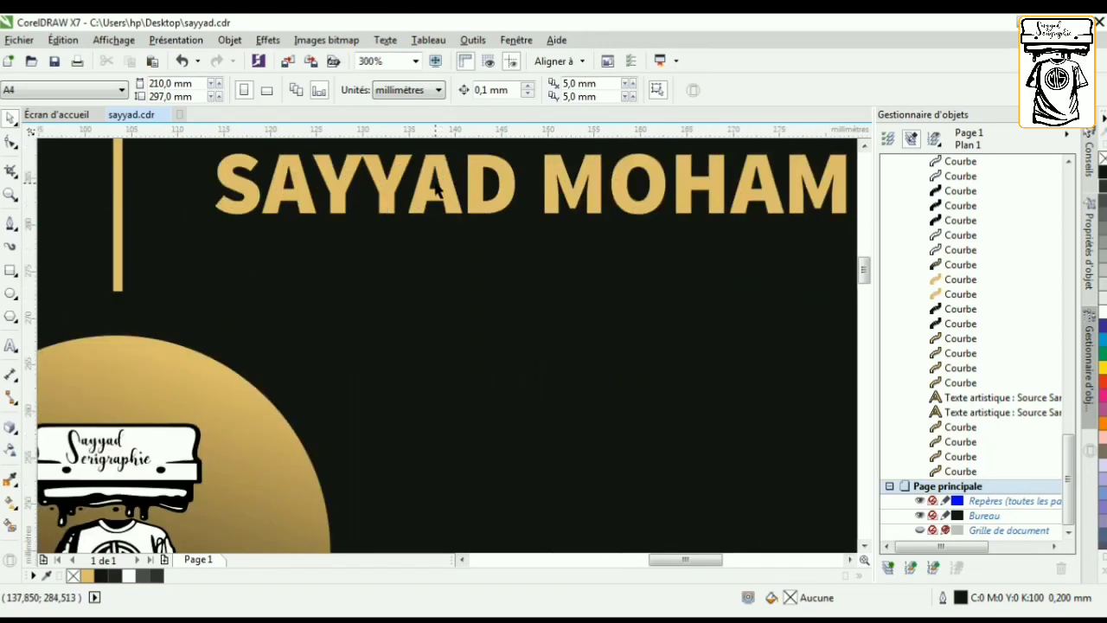
pyautogui.scroll(-6, 432, 193)
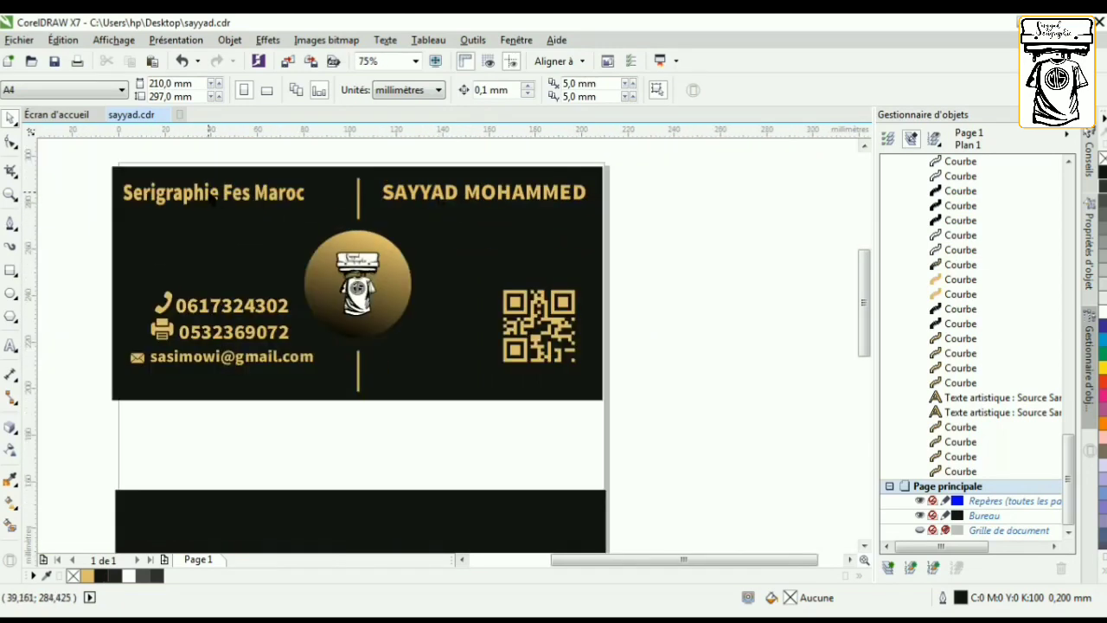
pyautogui.scroll(3, 208, 198)
pyautogui.scroll(-3, 234, 192)
pyautogui.scroll(6, 217, 178)
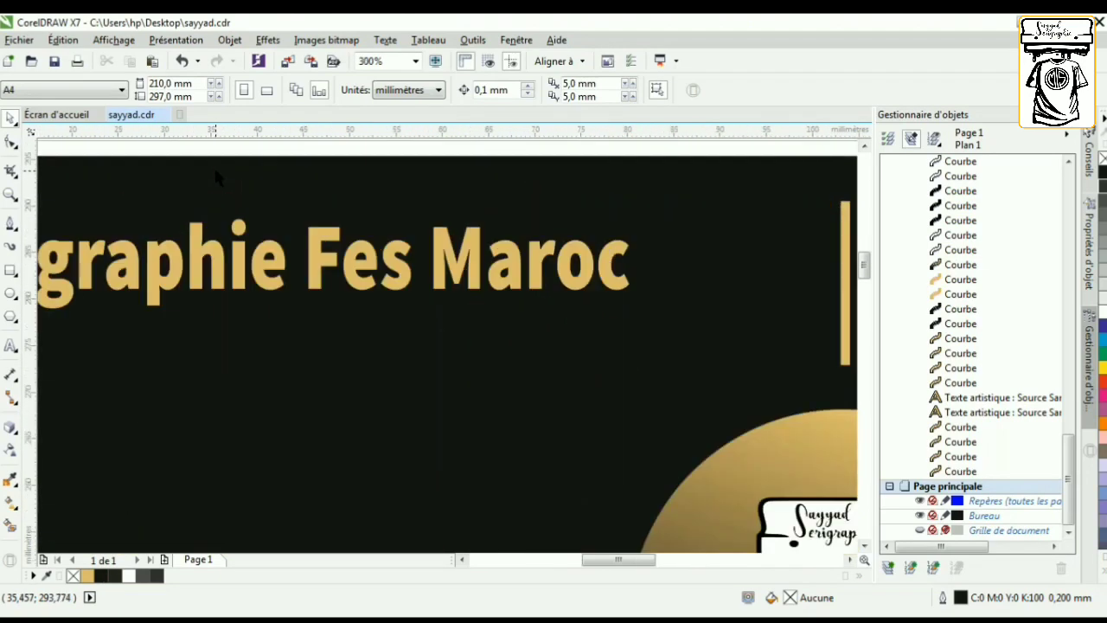
pyautogui.scroll(-3, 344, 246)
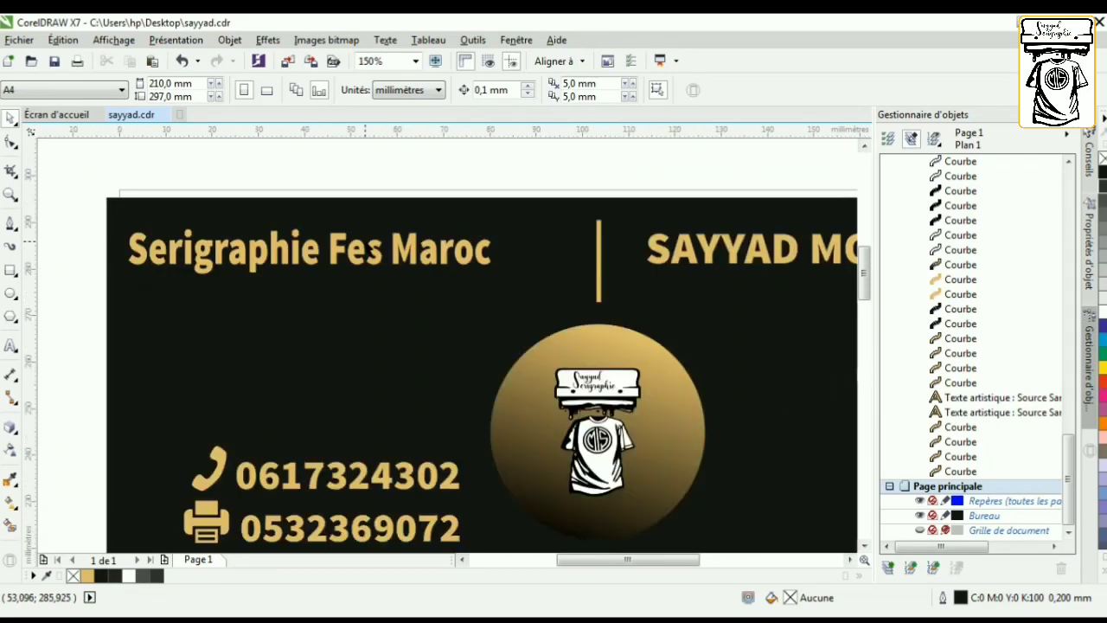
# Step: Place a vertical and a horizontal guideline through the centre of the blank black rectangle below the card
pyautogui.scroll(4, 152, 249)
pyautogui.scroll(-4, 151, 247)
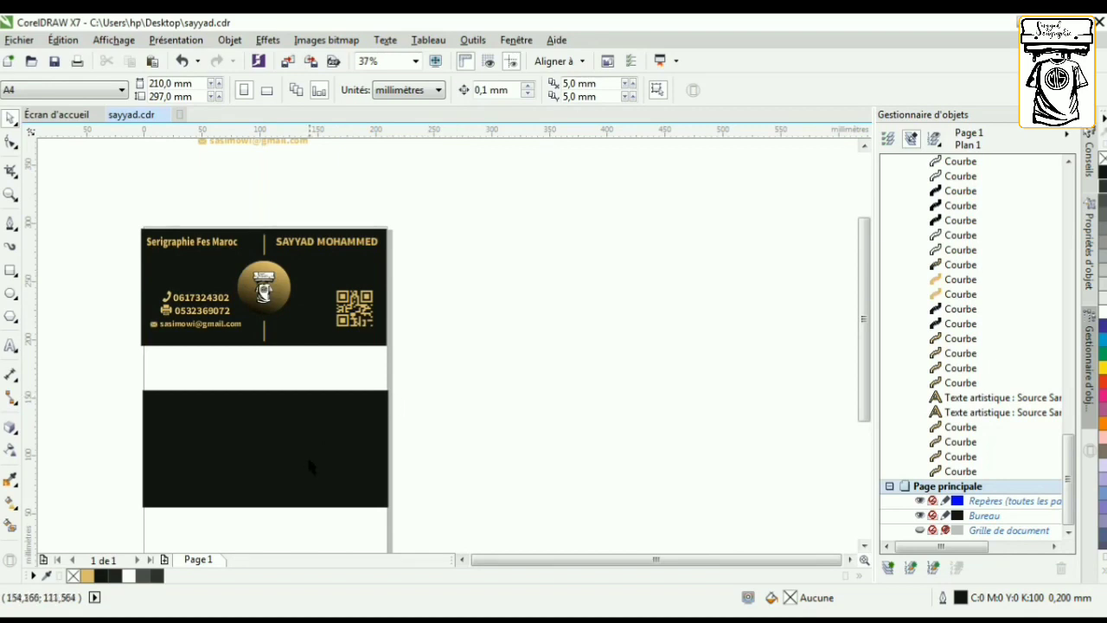
pyautogui.scroll(2, 273, 454)
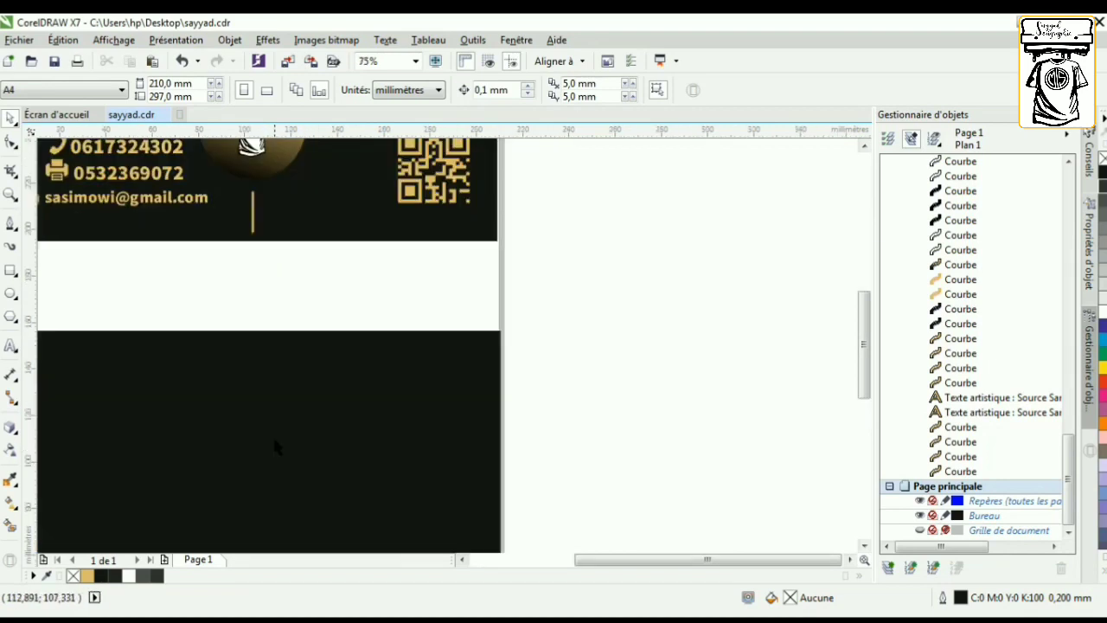
pyautogui.scroll(-2, 332, 255)
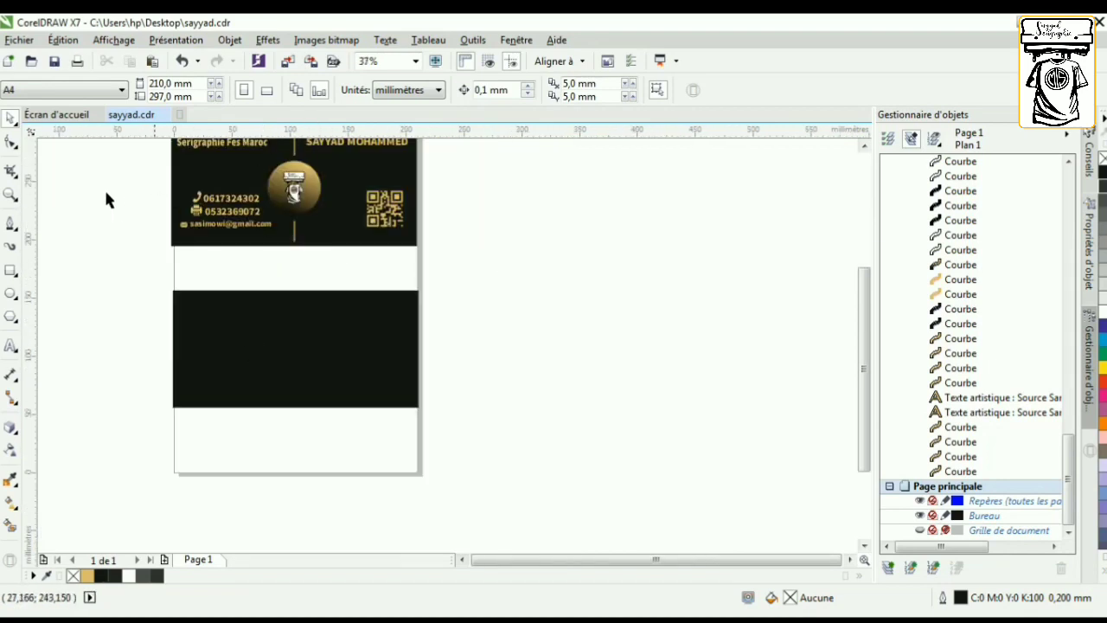
pyautogui.moveTo(37, 230); pyautogui.dragTo(295, 263)
pyautogui.click(345, 338)
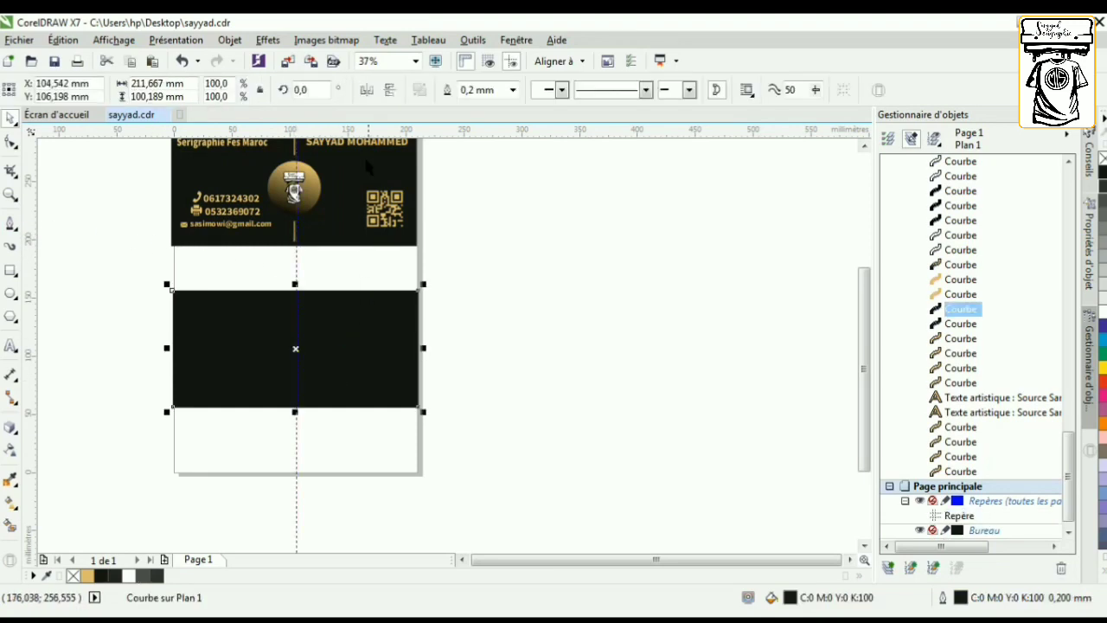
pyautogui.moveTo(355, 135); pyautogui.dragTo(295, 354)
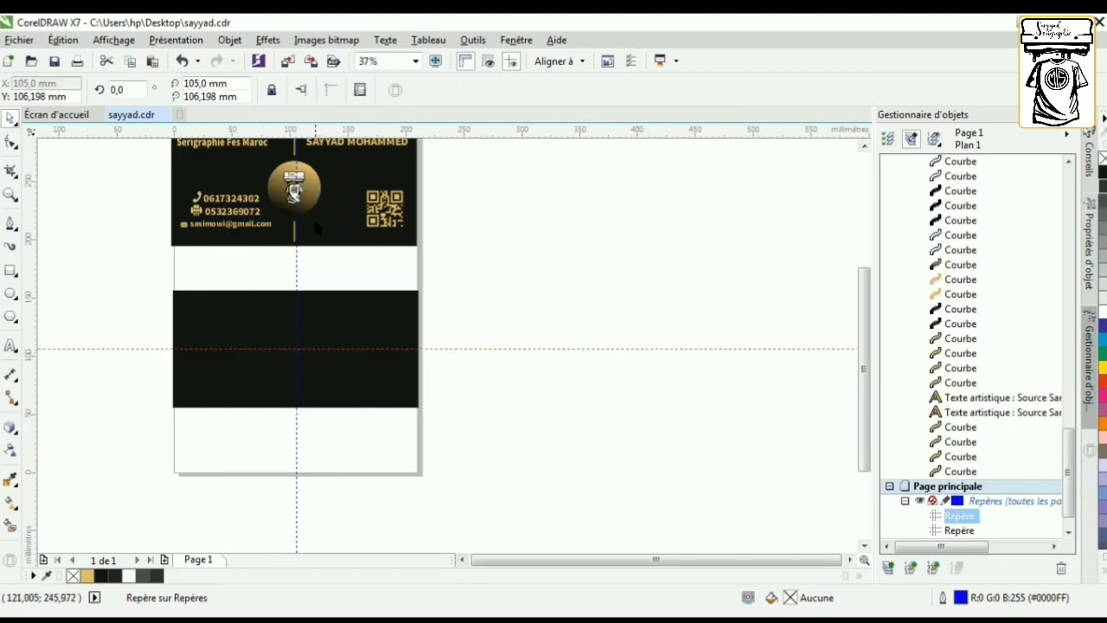
# Step: Copy the gold divider line above the logo onto the horizontal guideline near the blank rectangle's left edge
pyautogui.scroll(-2, 170, 349)
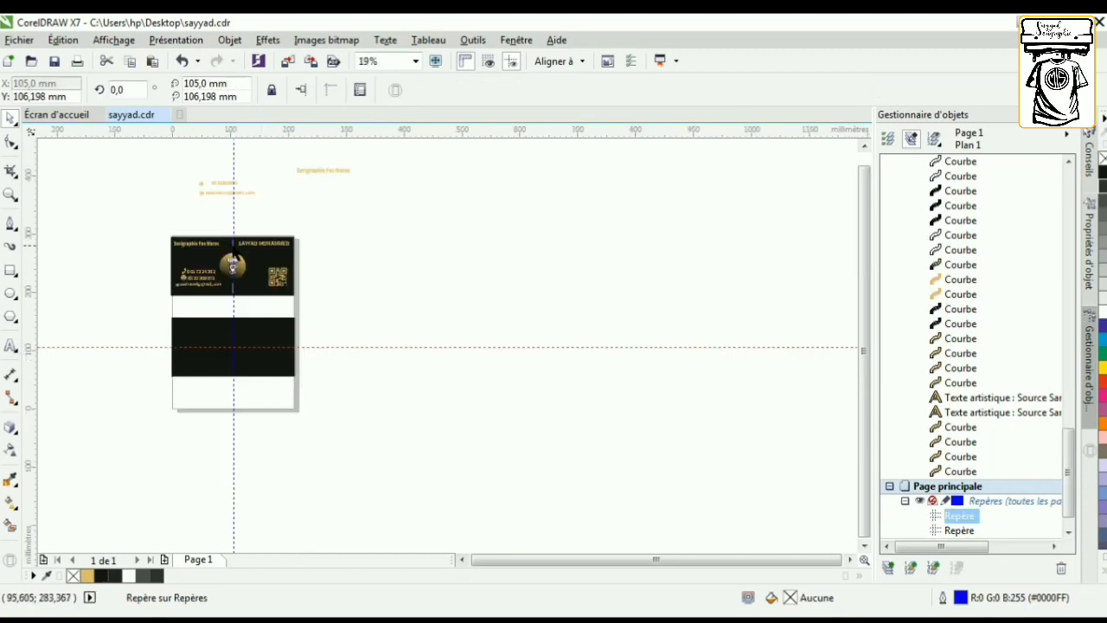
pyautogui.scroll(4, 233, 259)
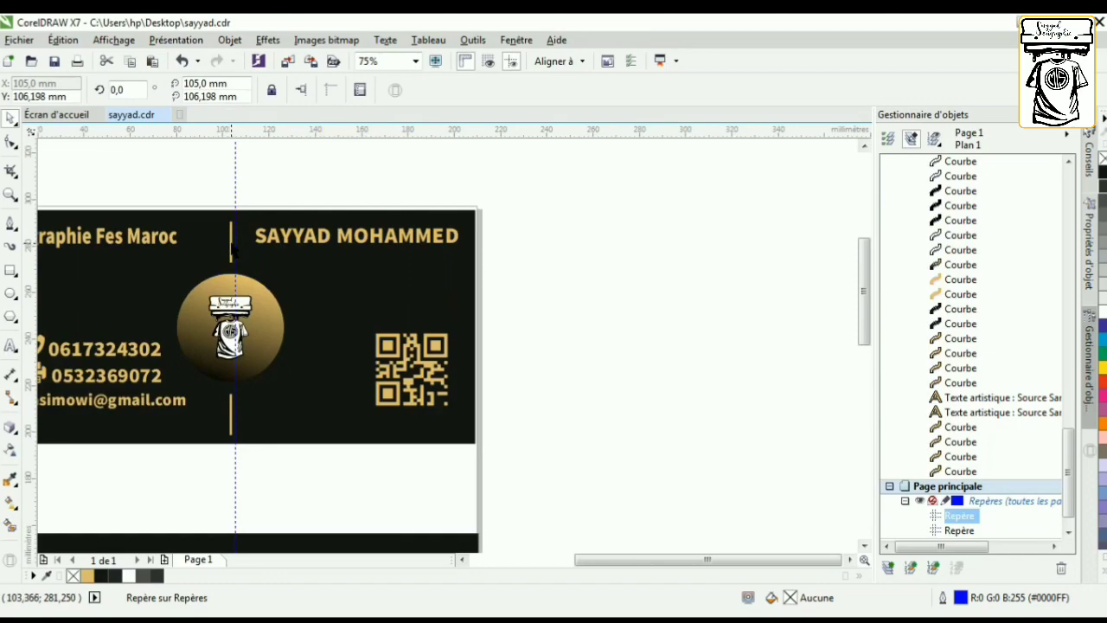
pyautogui.click(232, 249)
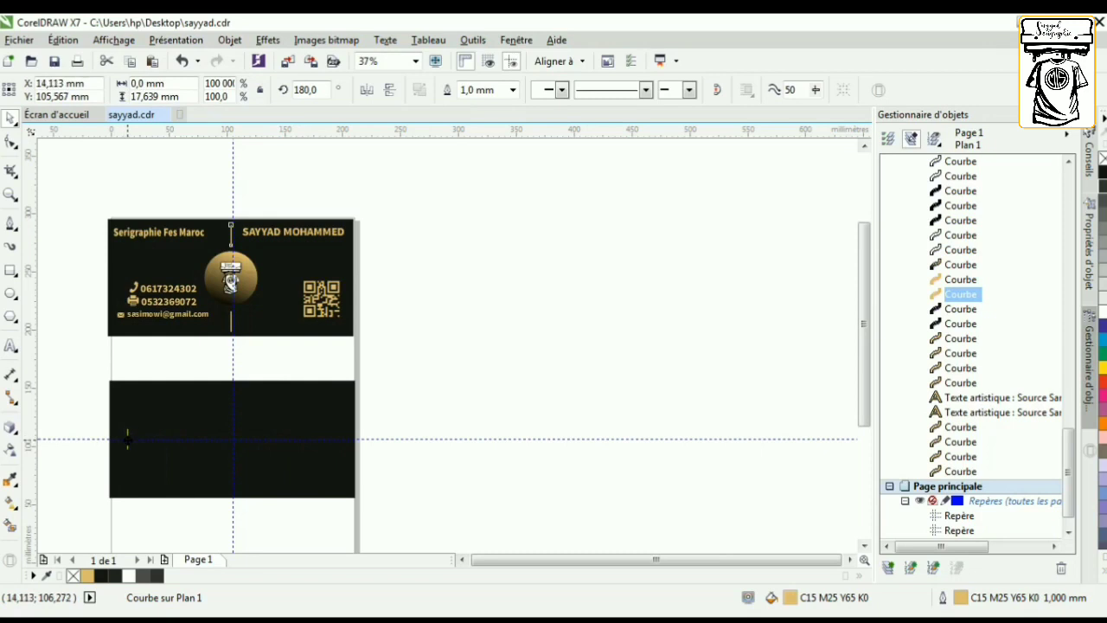
pyautogui.click(127, 438)
# Step: Rotate the copied gold line to 90° and nudge it up until it is centred on the horizontal guideline
pyautogui.scroll(4, 130, 437)
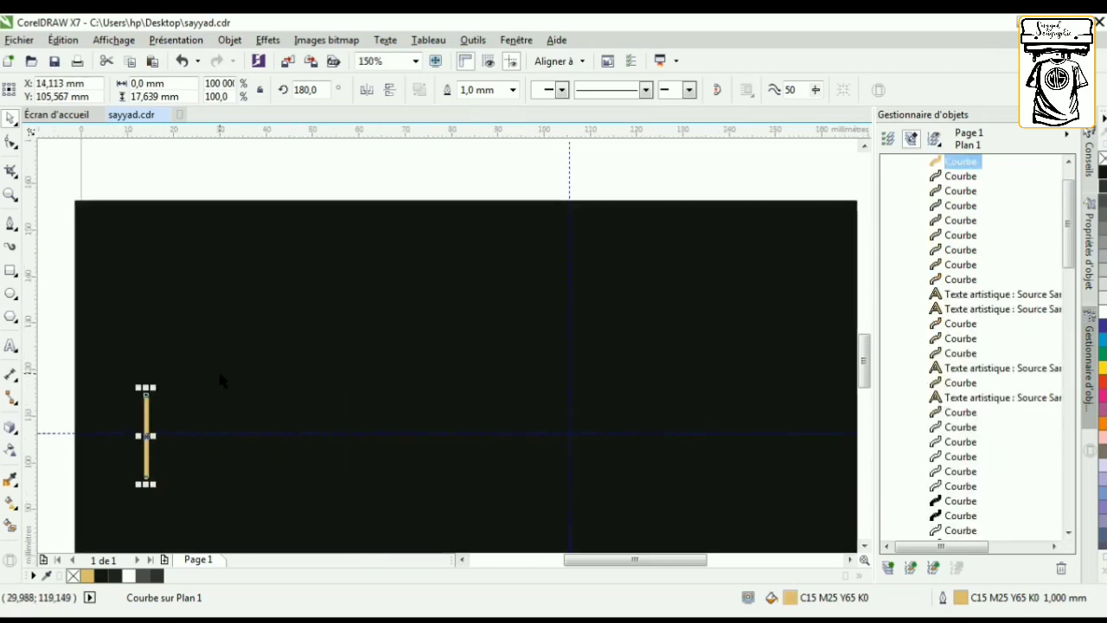
pyautogui.click(325, 89)
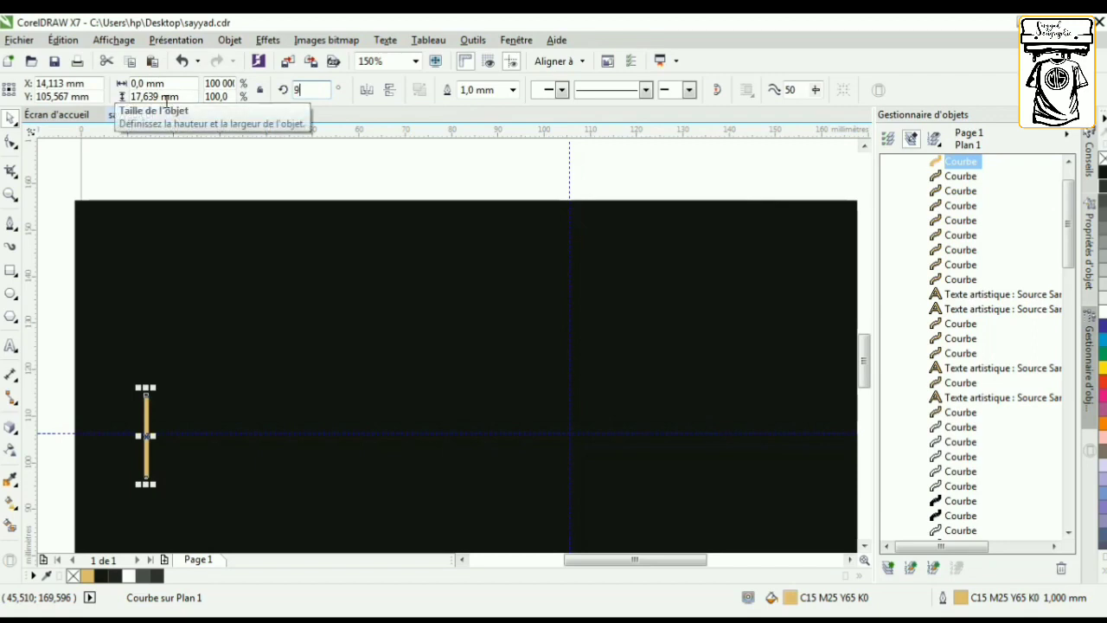
pyautogui.press('Return')
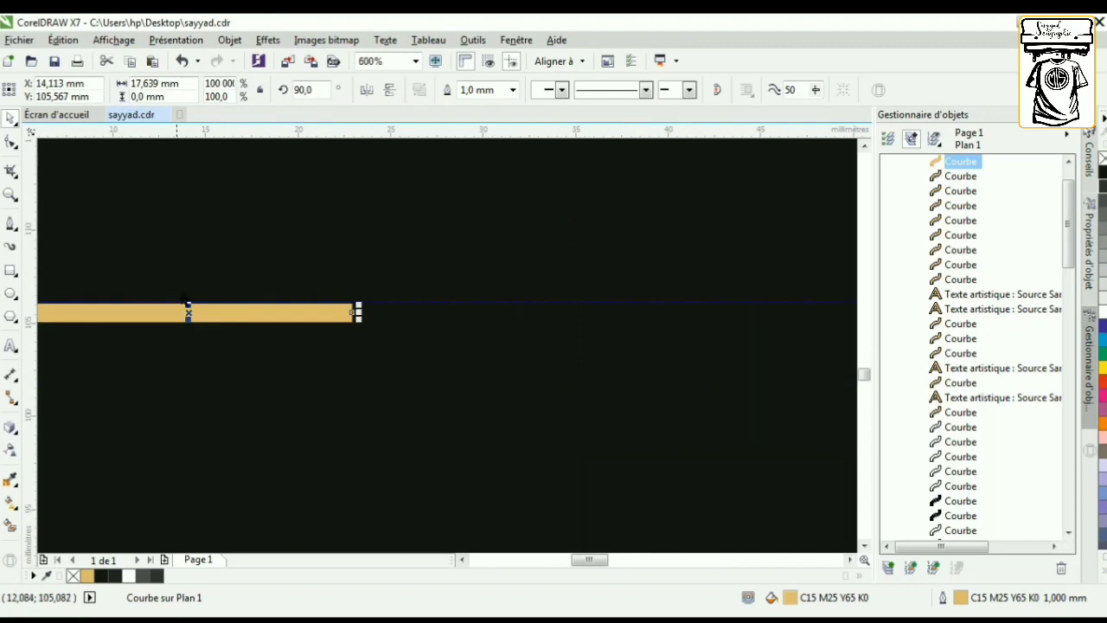
pyautogui.press('Up')
pyautogui.press('Up')
pyautogui.press('Up')
pyautogui.press('Up')
pyautogui.press('Up')
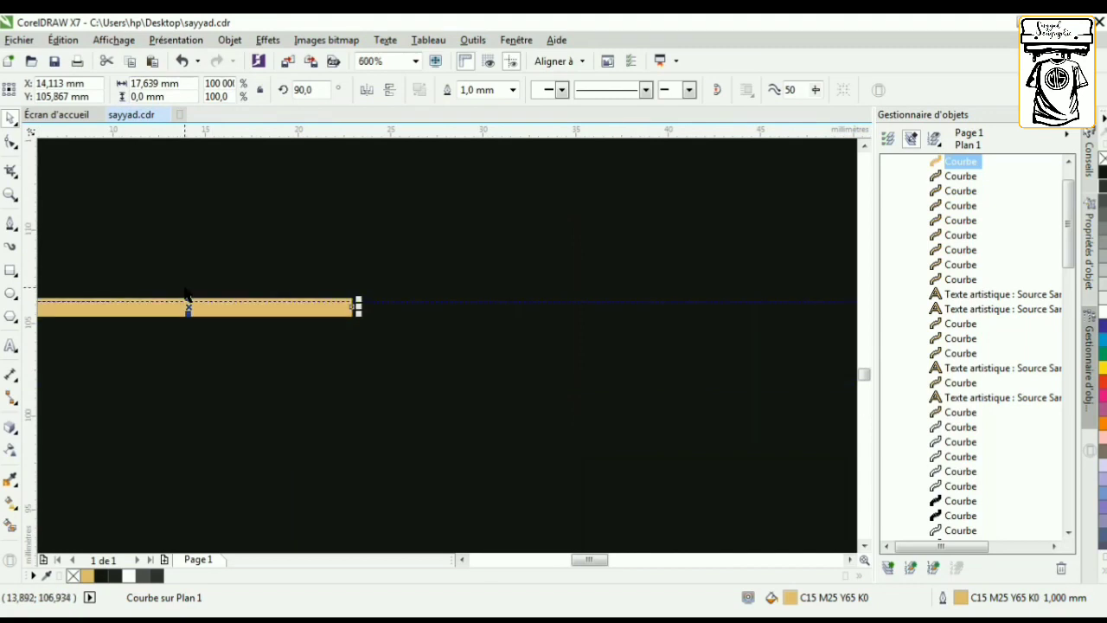
pyautogui.press('Up')
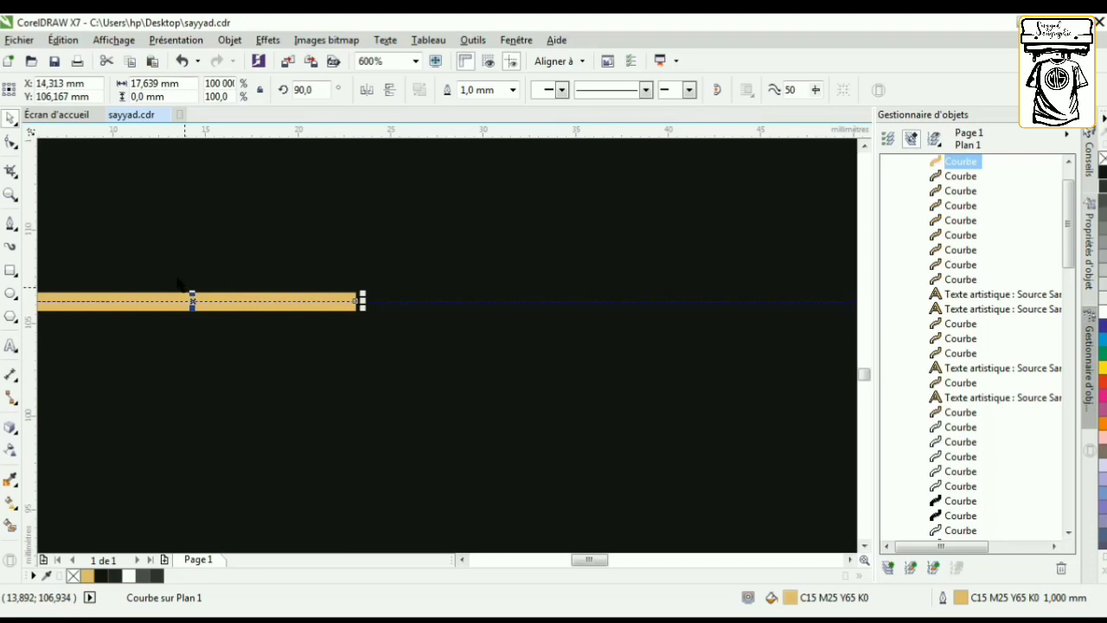
# Step: Duplicate the horizontal gold line near the blank card's right edge and centre it on the guideline at Y 106.152 mm
pyautogui.scroll(-5, 125, 414)
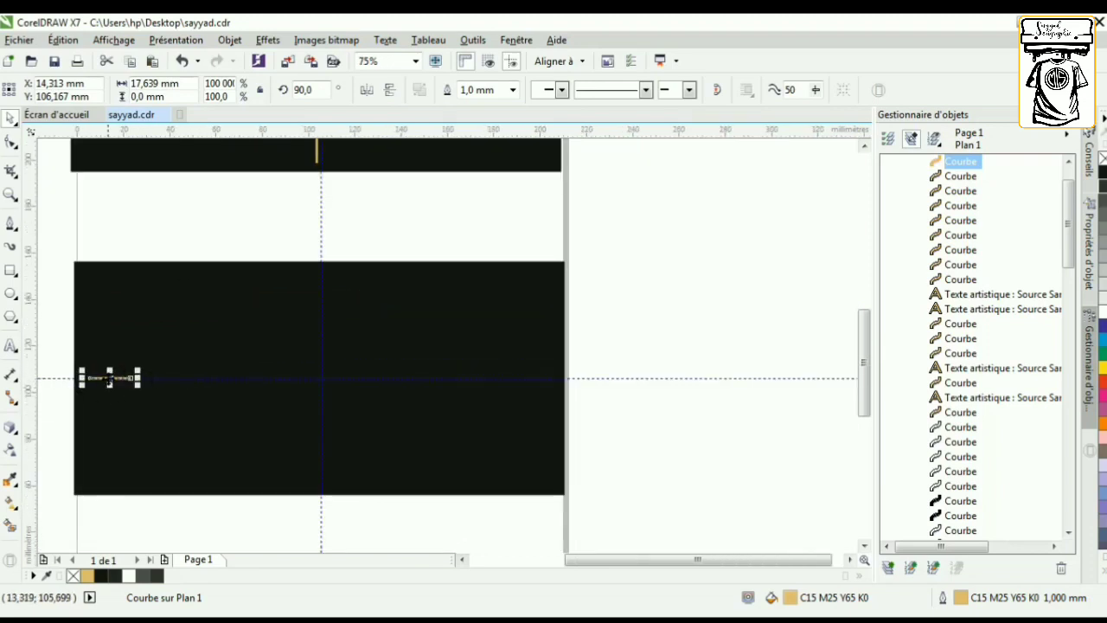
pyautogui.moveTo(108, 378); pyautogui.dragTo(521, 378)
pyautogui.scroll(5, 523, 370)
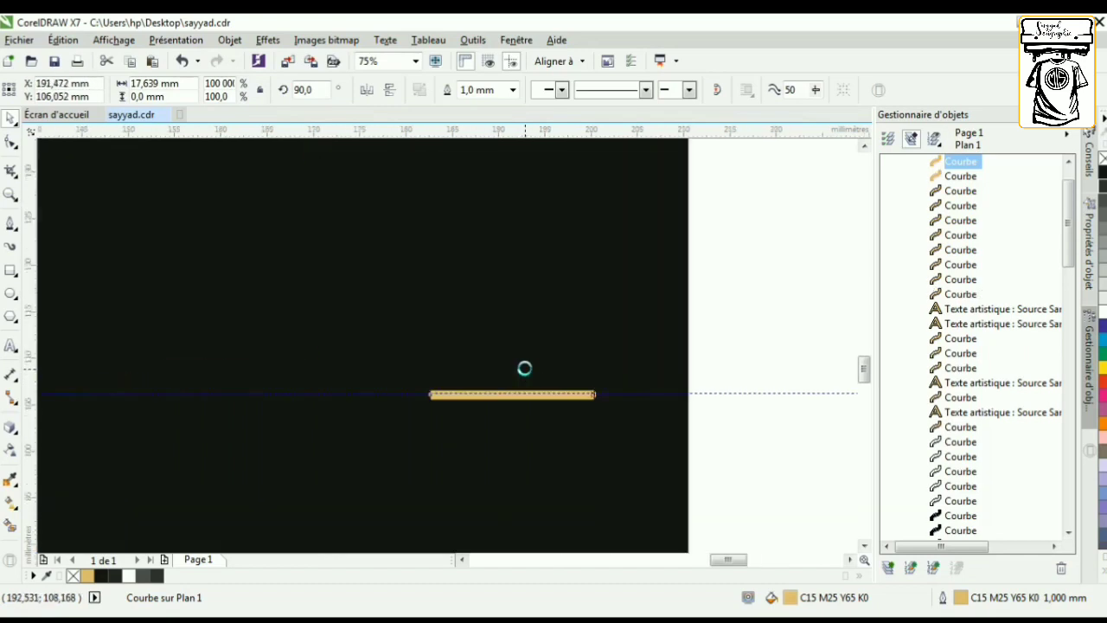
pyautogui.press('Up')
pyautogui.press('Up')
pyautogui.press('Up')
pyautogui.press('Up')
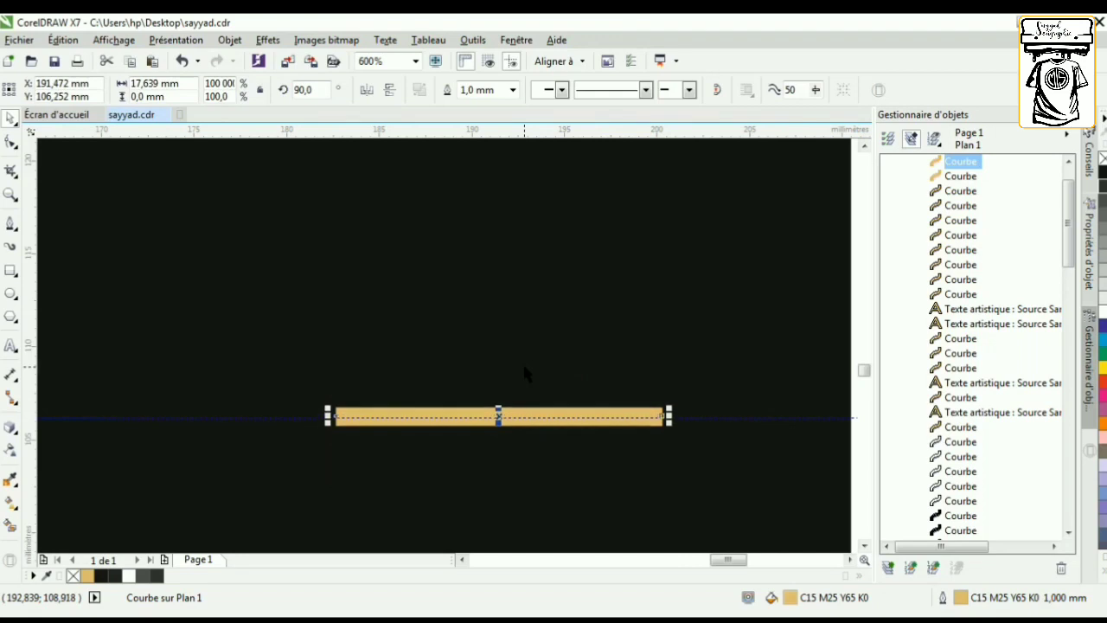
pyautogui.press('Down')
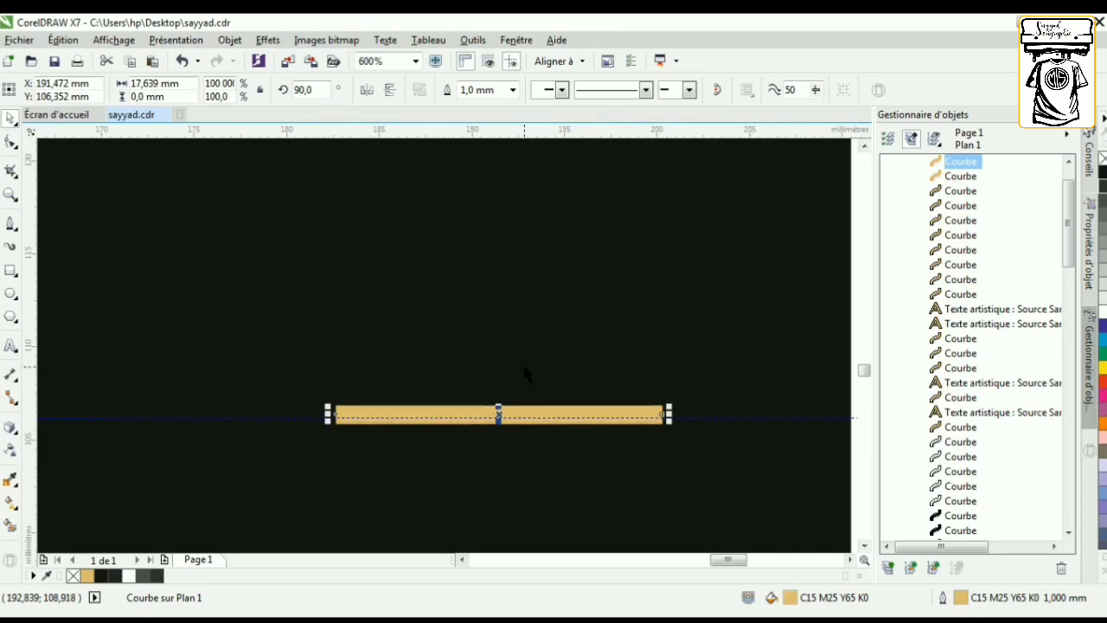
pyautogui.press('Down')
pyautogui.press('Down')
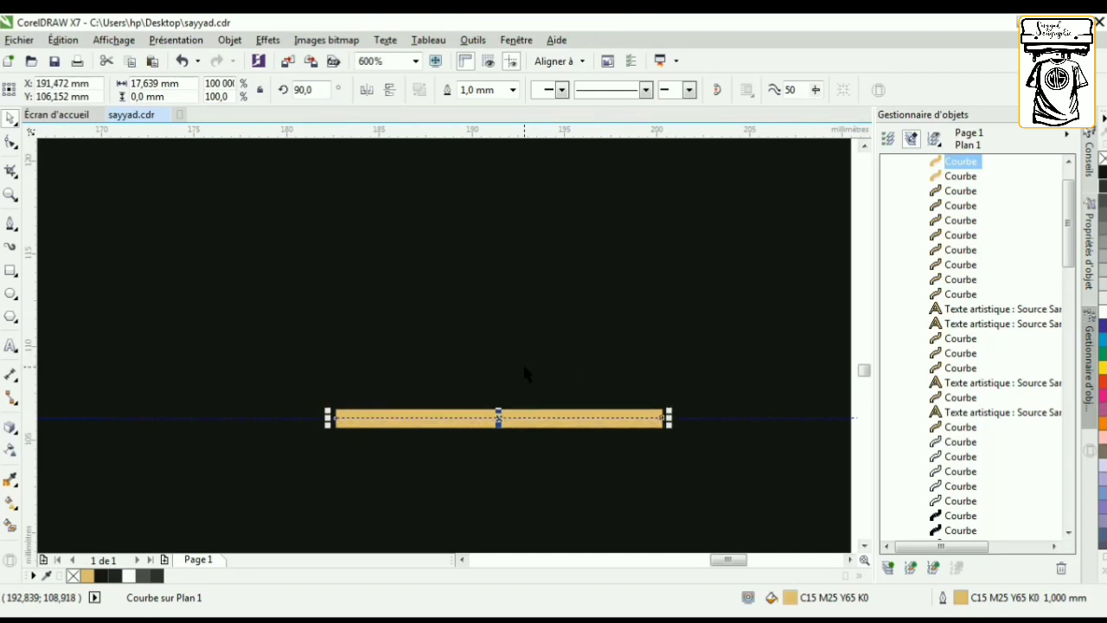
# Step: Nudge the duplicated gold line inward, away from the card's right edge, to about X 190.07 mm
pyautogui.press('Left')
pyautogui.press('Left')
pyautogui.press('Left')
pyautogui.press('Left')
pyautogui.press('Left')
pyautogui.press('Left')
pyautogui.press('Left')
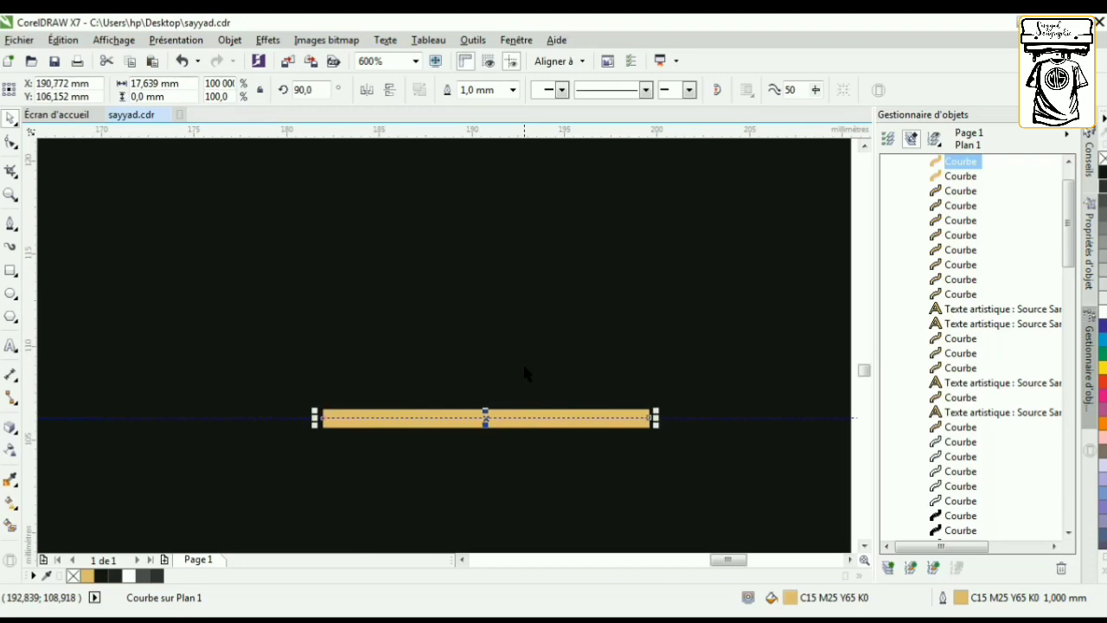
pyautogui.press('Left')
pyautogui.press('Left')
pyautogui.press('Left')
pyautogui.press('Left')
pyautogui.press('Left')
pyautogui.press('Left')
pyautogui.press('Left')
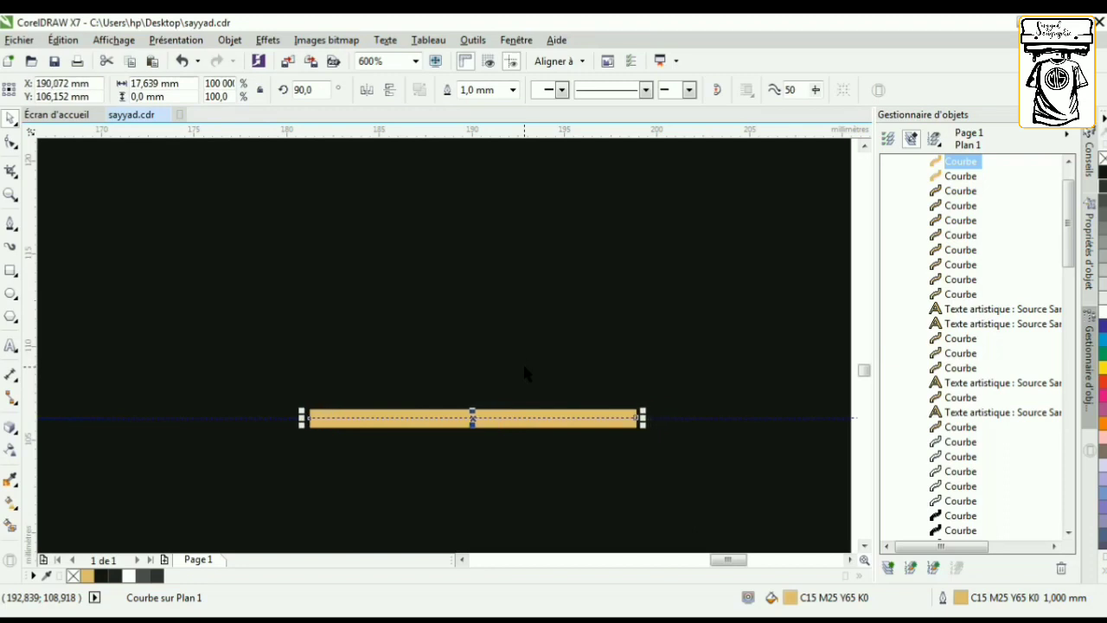
pyautogui.scroll(-1, 493, 350)
pyautogui.scroll(-2, 616, 295)
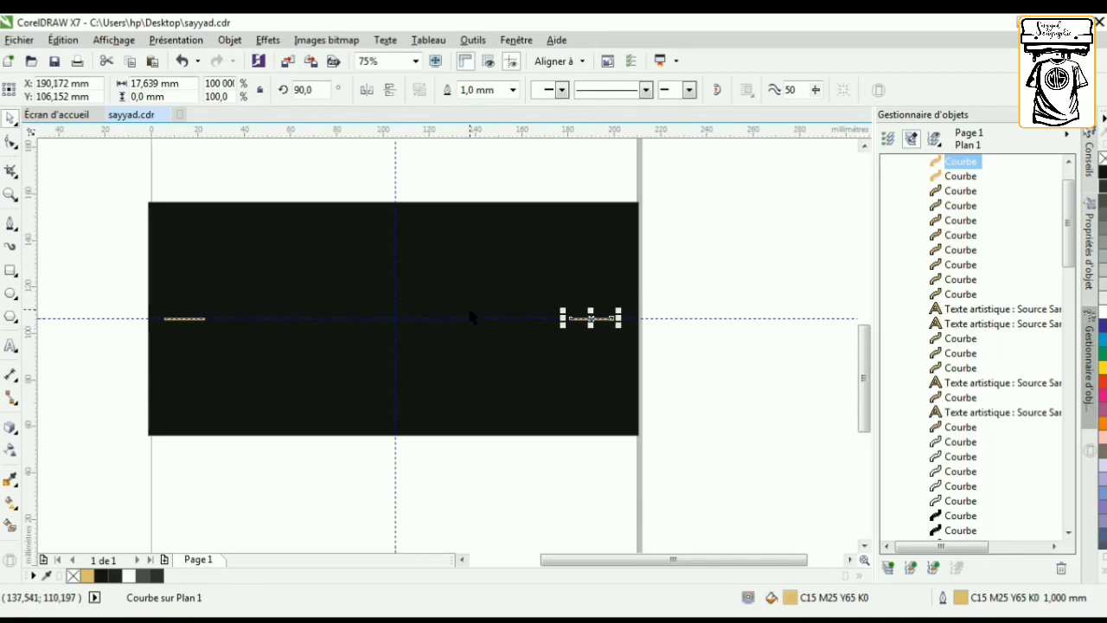
# Step: Nudge the duplicated gold line outward along the guideline to X 195.072 mm, closer to the card's right edge
pyautogui.press('Right')
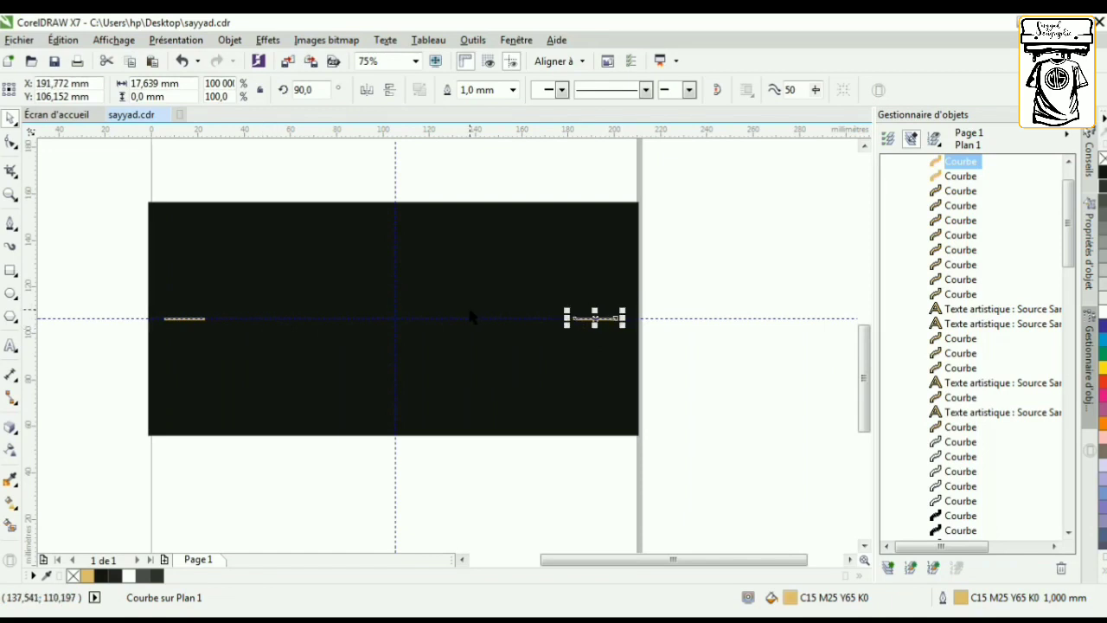
pyautogui.press('Right')
pyautogui.scroll(4, 597, 317)
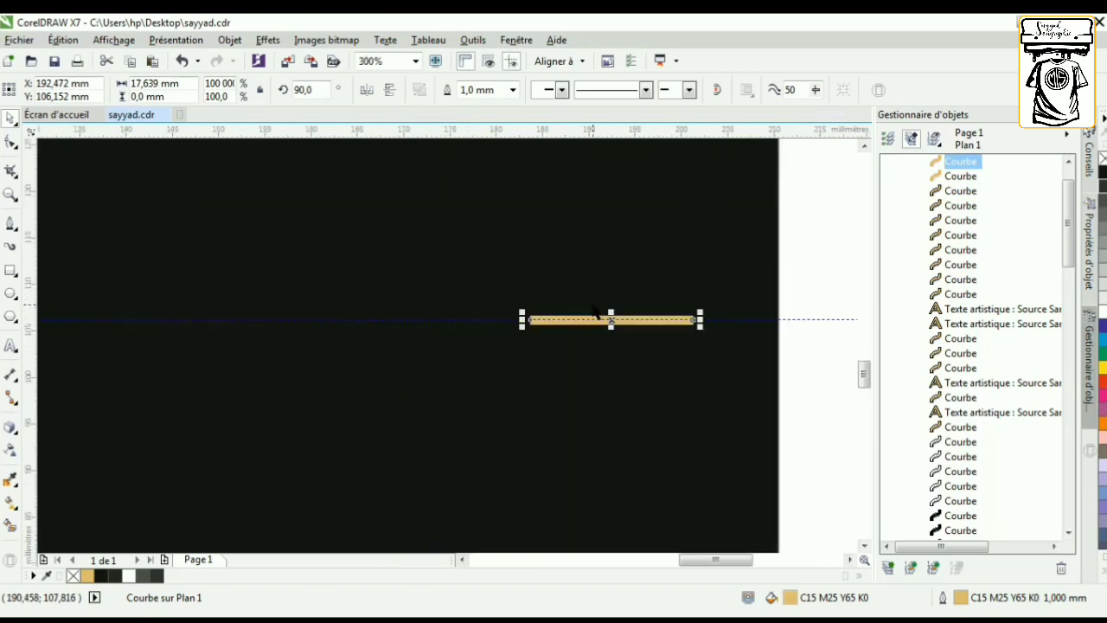
pyautogui.press('Right')
pyautogui.press('Right')
pyautogui.press('Right')
pyautogui.press('Right')
pyautogui.press('Right')
pyautogui.press('Right')
pyautogui.press('Right')
pyautogui.press('Right')
pyautogui.press('Right')
pyautogui.press('Right')
pyautogui.press('Right')
pyautogui.press('Right')
pyautogui.press('Right')
pyautogui.press('Right')
pyautogui.press('Right')
pyautogui.press('Right')
pyautogui.press('Right')
pyautogui.press('Right')
pyautogui.press('Right')
pyautogui.press('Right')
pyautogui.press('Right')
pyautogui.press('Right')
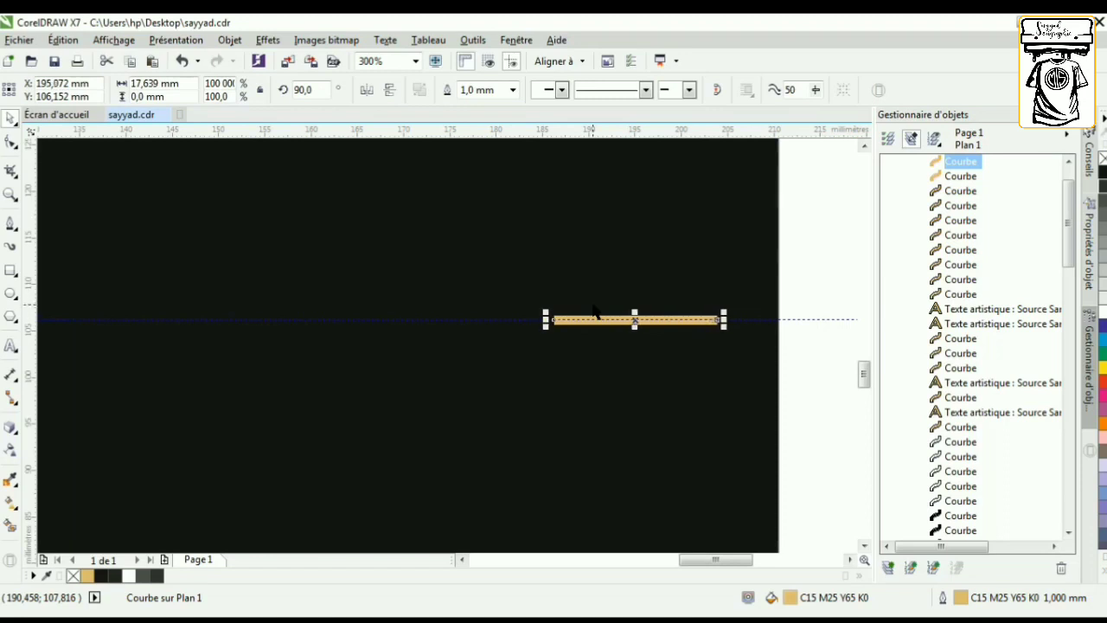
# Step: Compare the gaps between the two gold lines and the black rectangle's left and right edges
pyautogui.scroll(4, 761, 294)
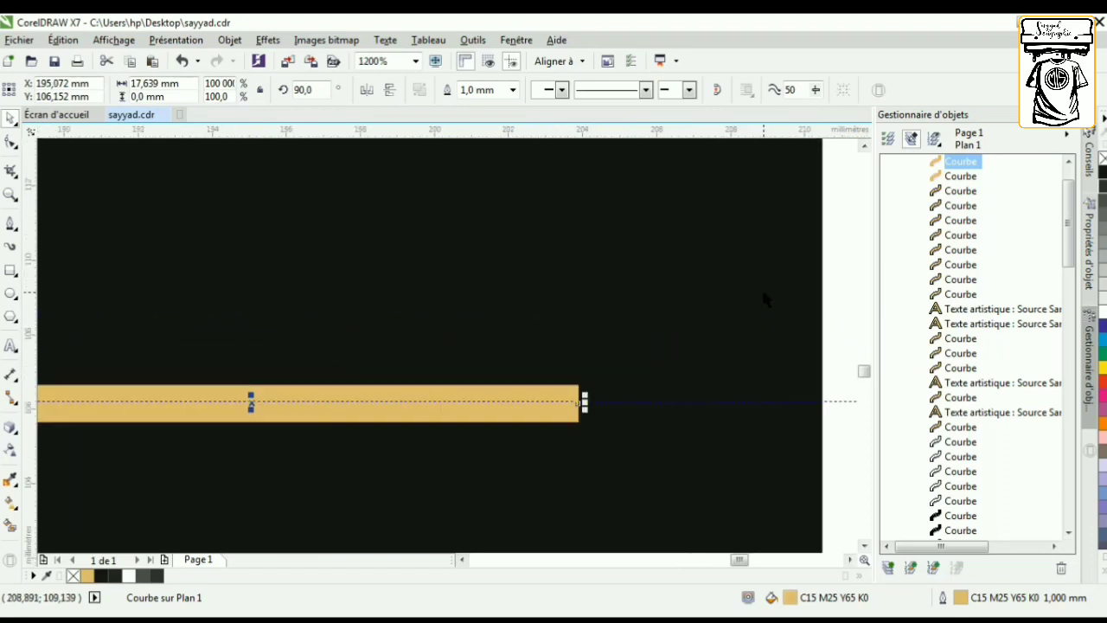
pyautogui.scroll(-10, 758, 282)
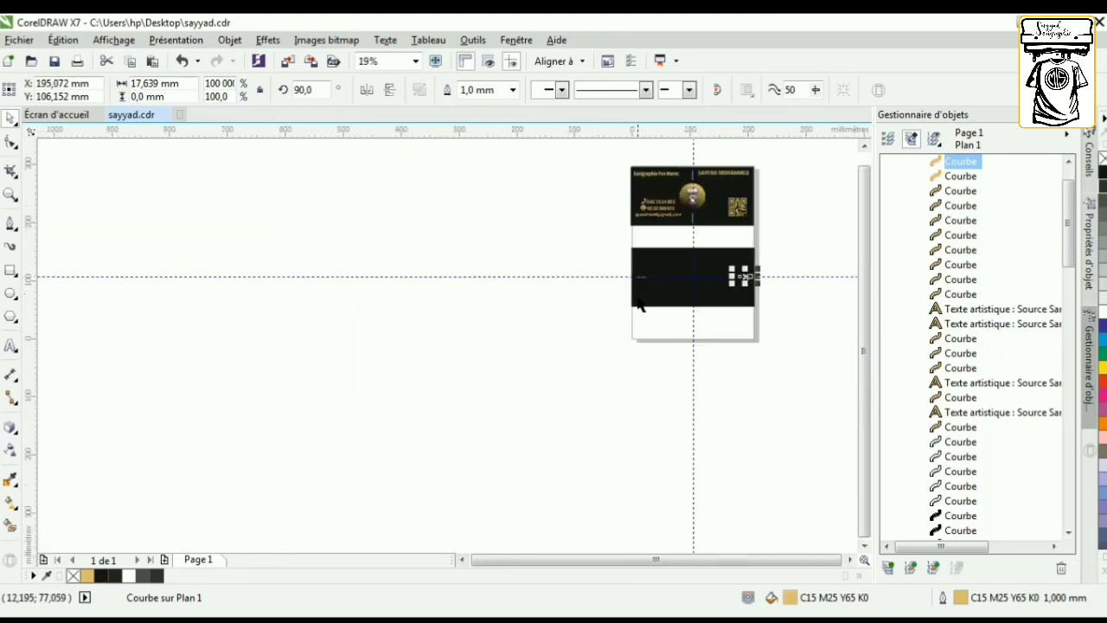
pyautogui.scroll(4, 627, 217)
pyautogui.scroll(1, 548, 265)
pyautogui.scroll(-2, 548, 264)
pyautogui.scroll(3, 543, 273)
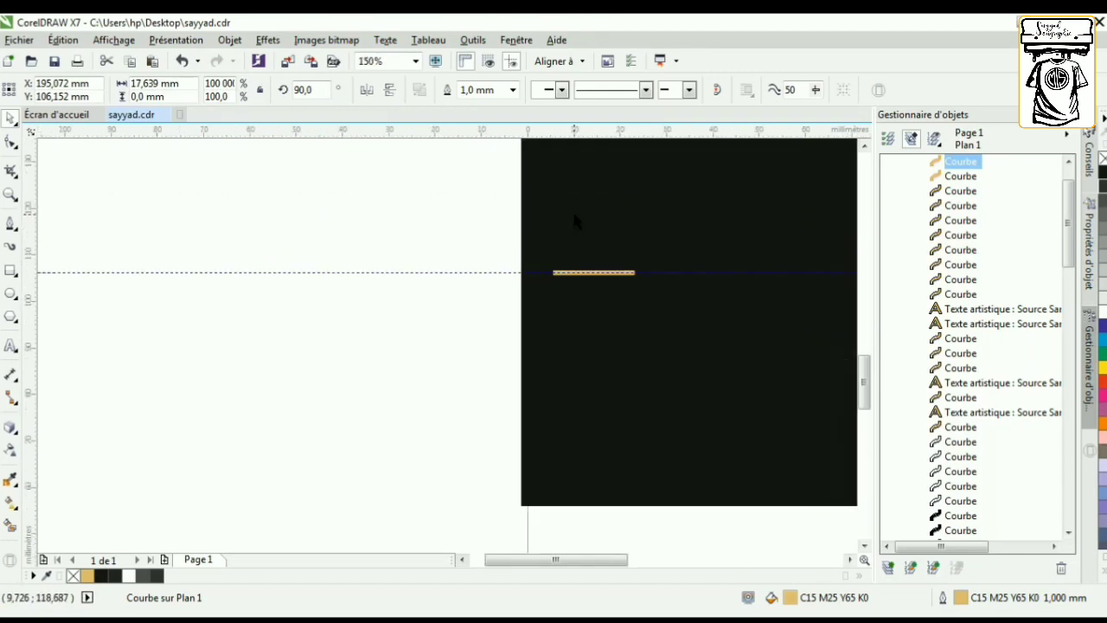
pyautogui.scroll(1, 543, 273)
pyautogui.scroll(-4, 443, 314)
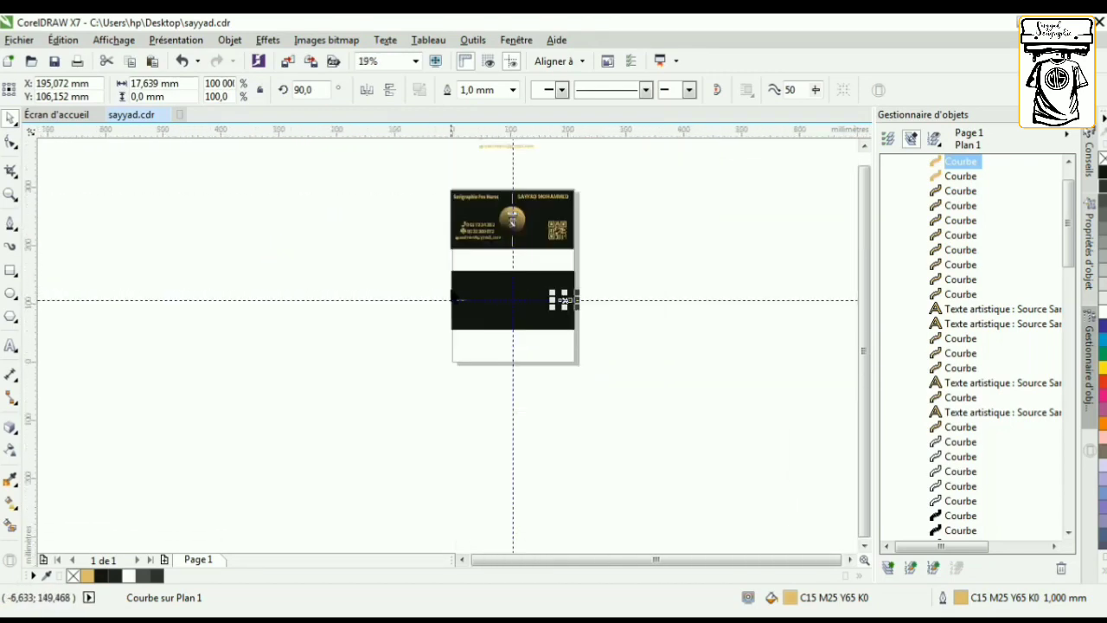
pyautogui.scroll(1, 545, 279)
pyautogui.scroll(-1, 529, 260)
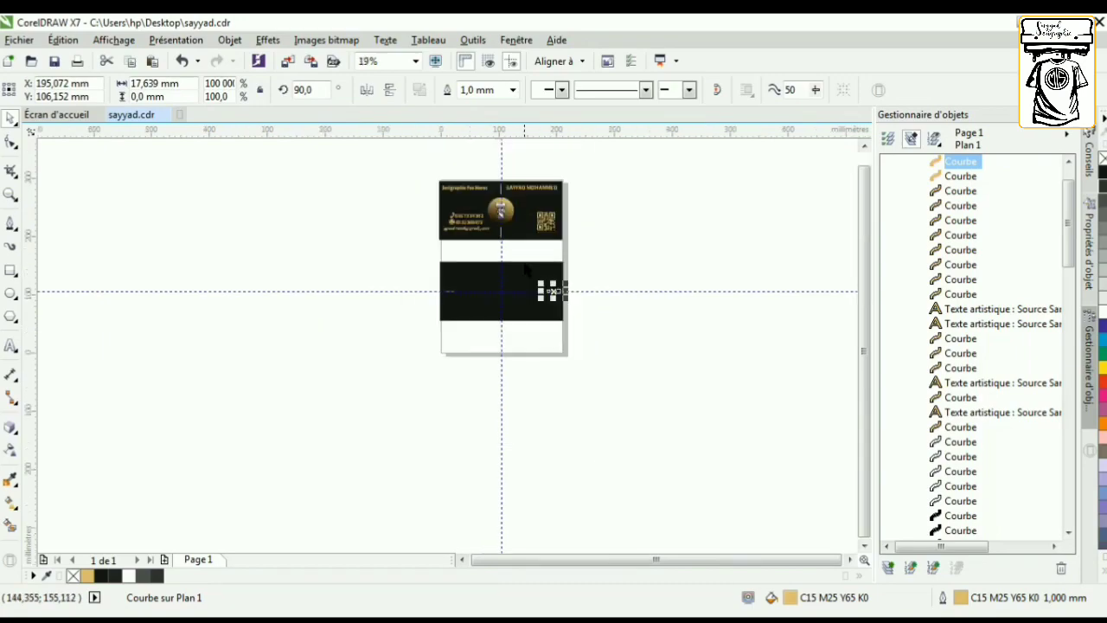
# Step: Copy the circular logo from the front to the middle of the lower card and delete the short vertical line copied with it
pyautogui.moveTo(523, 260); pyautogui.dragTo(483, 206)
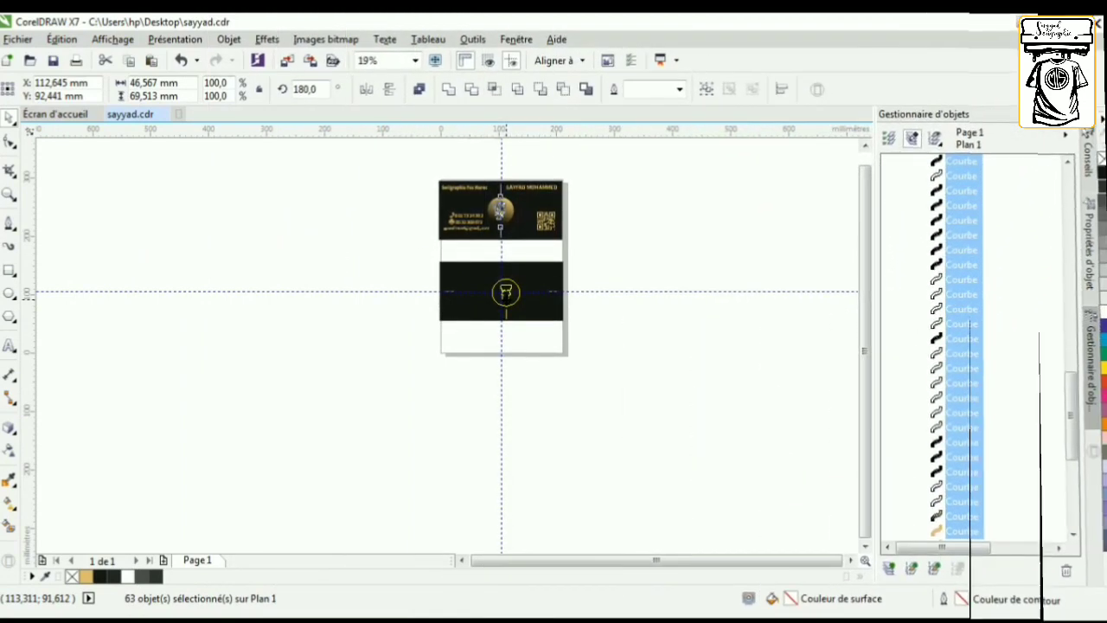
pyautogui.moveTo(506, 292); pyautogui.dragTo(504, 294)
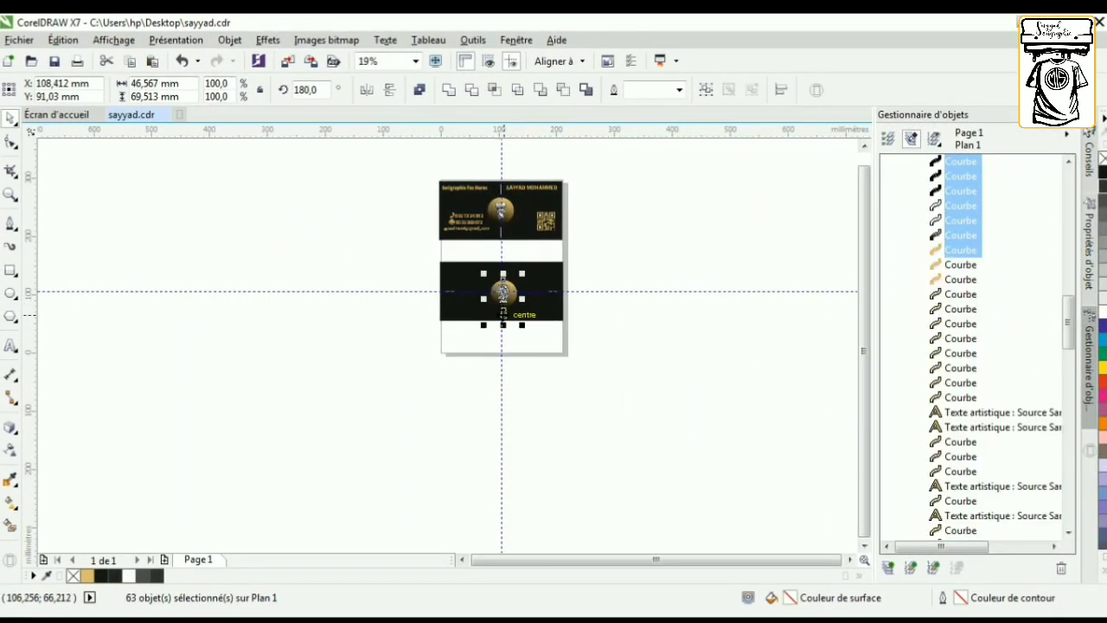
pyautogui.scroll(2, 504, 313)
pyautogui.click(539, 380)
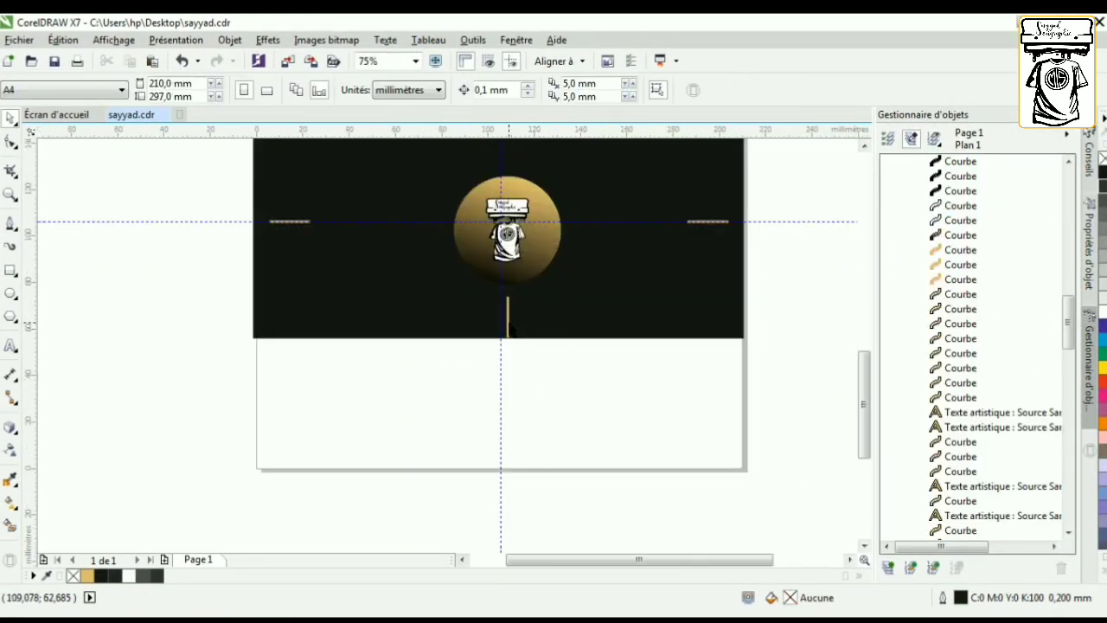
pyautogui.click(508, 326)
pyautogui.press('Delete')
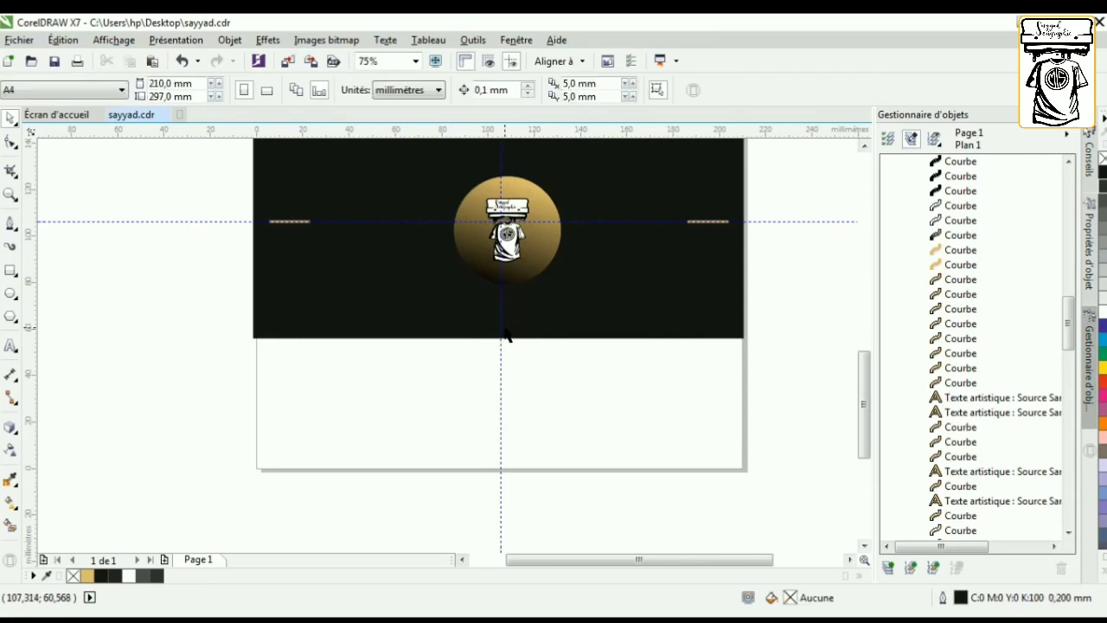
# Step: Select the whole circular logo on the lower card and nudge it up to Y 105.684 mm
pyautogui.moveTo(550, 372); pyautogui.dragTo(455, 194)
pyautogui.moveTo(606, 425); pyautogui.dragTo(398, 216)
pyautogui.scroll(2, 456, 230)
pyautogui.moveTo(527, 273); pyautogui.dragTo(498, 247)
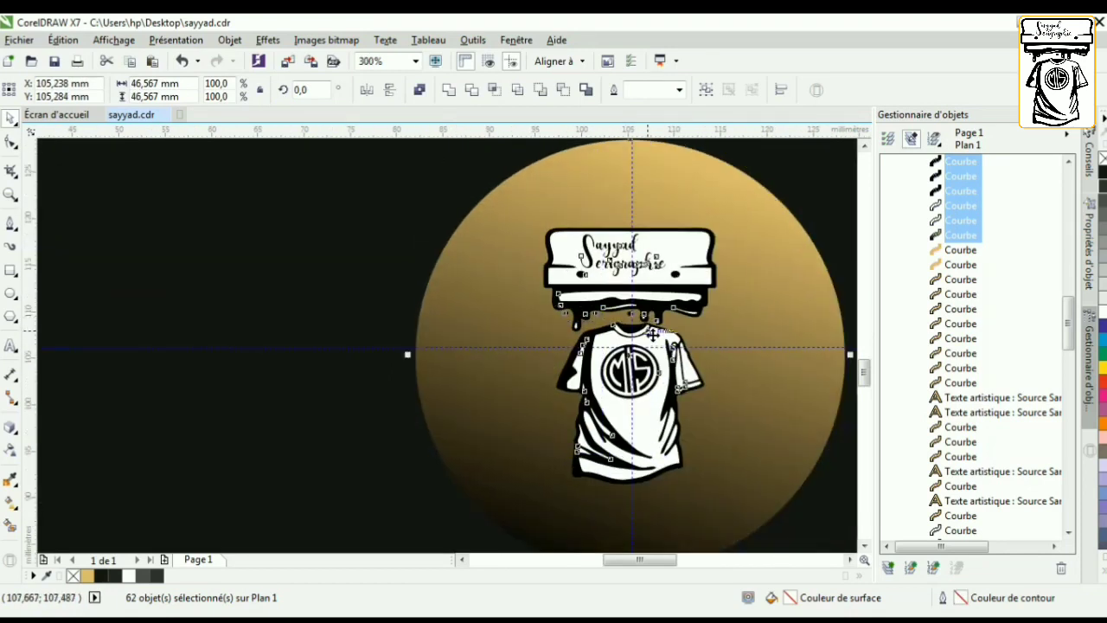
pyautogui.press('Up')
pyautogui.press('Up')
pyautogui.press('Up')
pyautogui.press('Up')
pyautogui.press('Up')
pyautogui.press('Up')
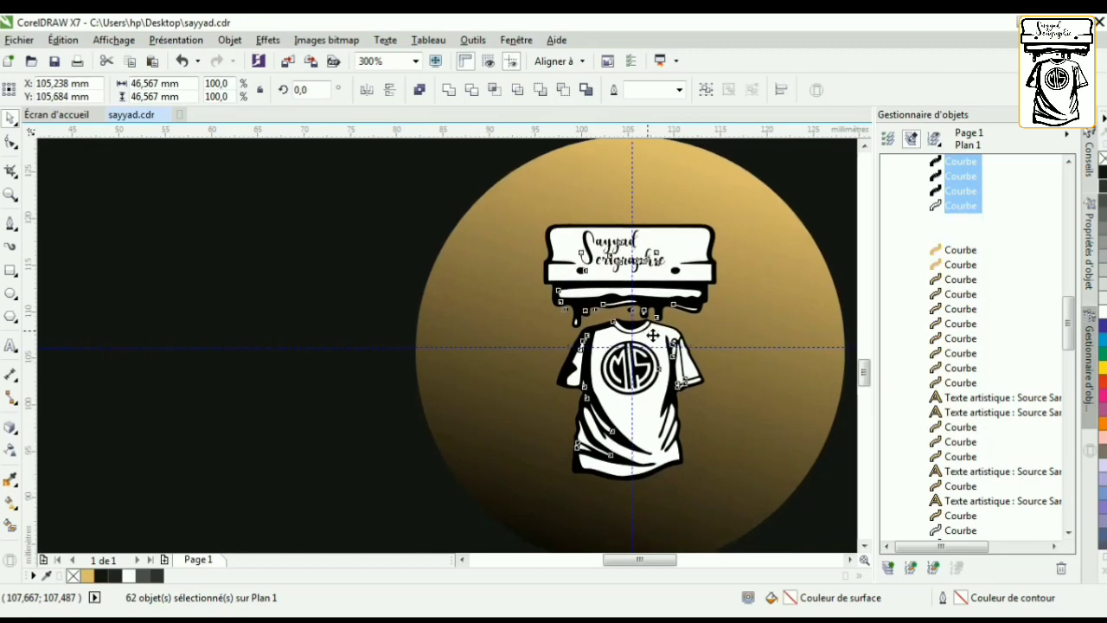
pyautogui.press('Down')
pyautogui.press('Down')
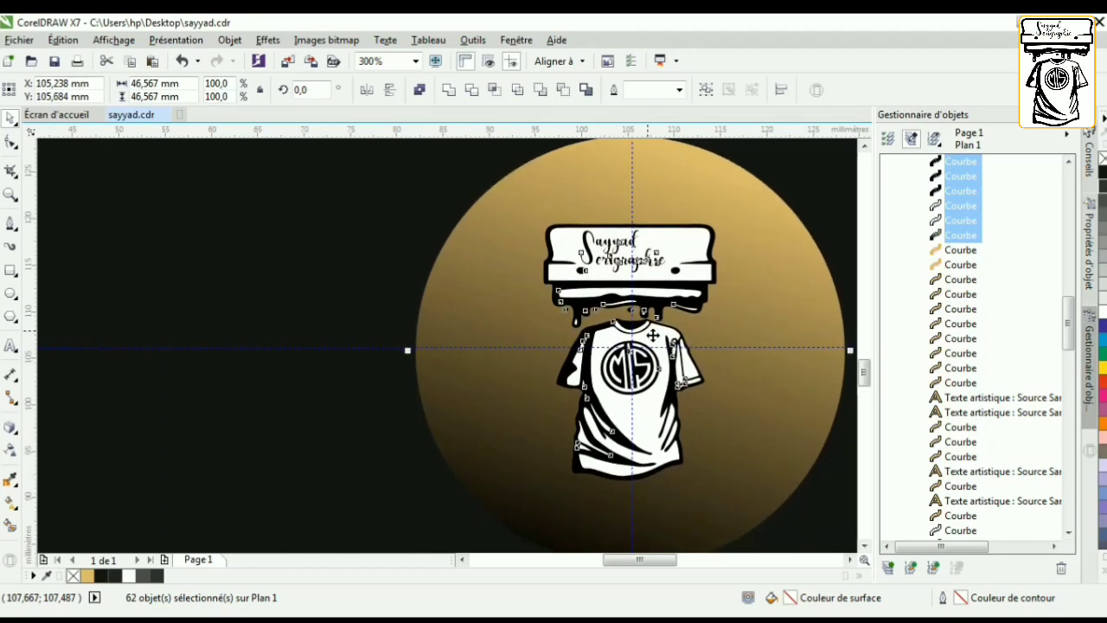
# Step: Nudge the logo slightly right and up onto the guideline crossing at X 105.438 mm, Y 105.984 mm
pyautogui.press('Right')
pyautogui.press('Right')
pyautogui.press('Up')
pyautogui.press('Up')
pyautogui.press('Up')
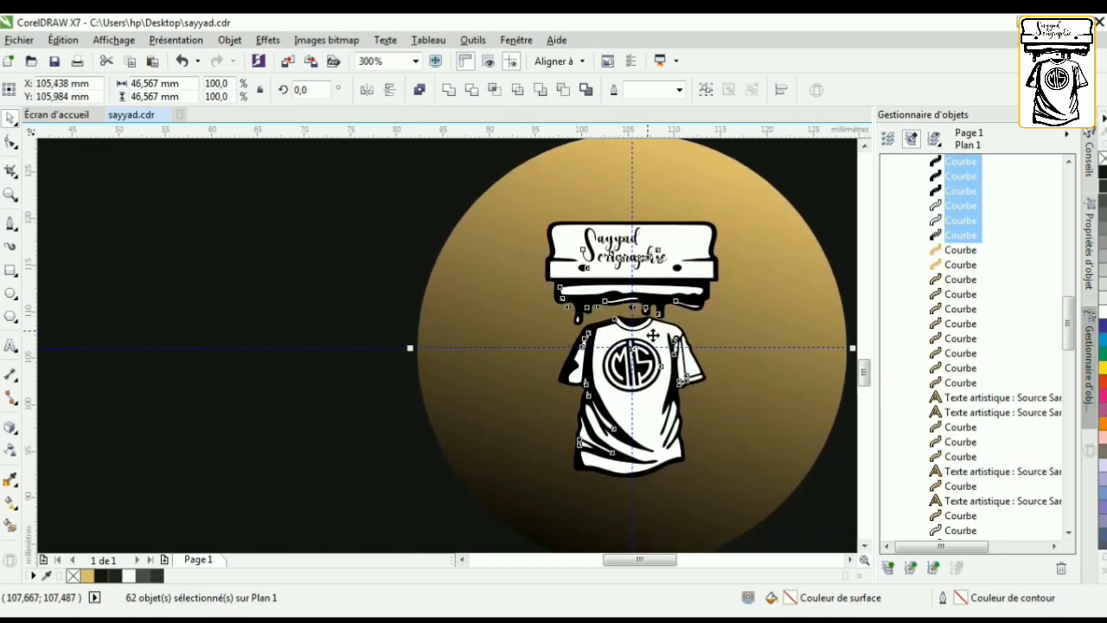
# Step: Enlarge the lower card's circular logo proportionally at two opposite corners to about 60 mm wide
pyautogui.scroll(-2, 346, 267)
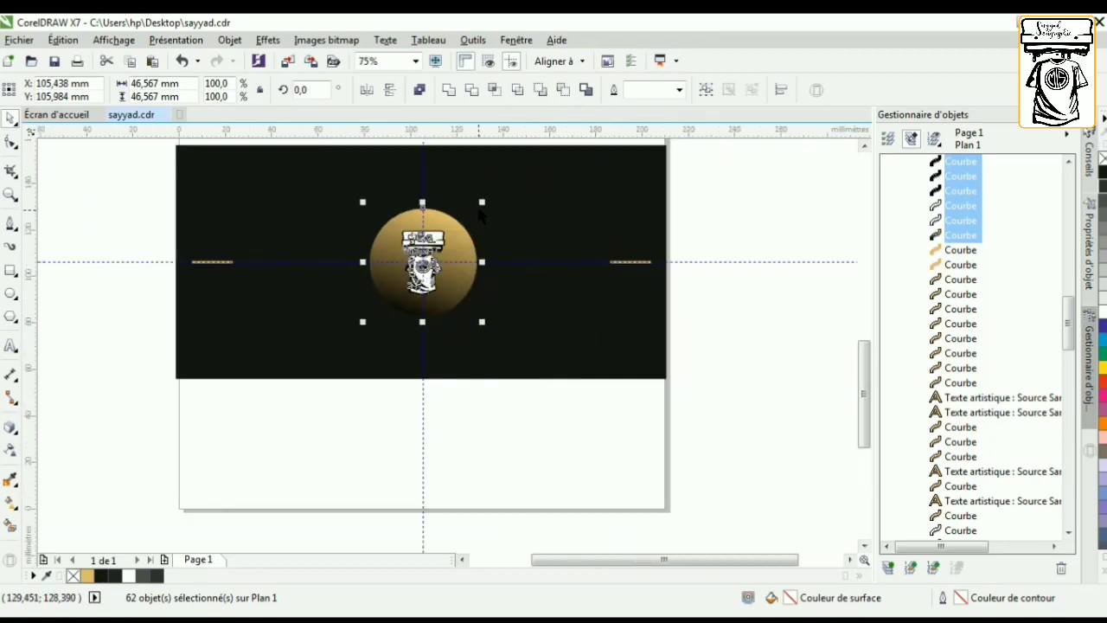
pyautogui.moveTo(482, 201); pyautogui.dragTo(498, 184)
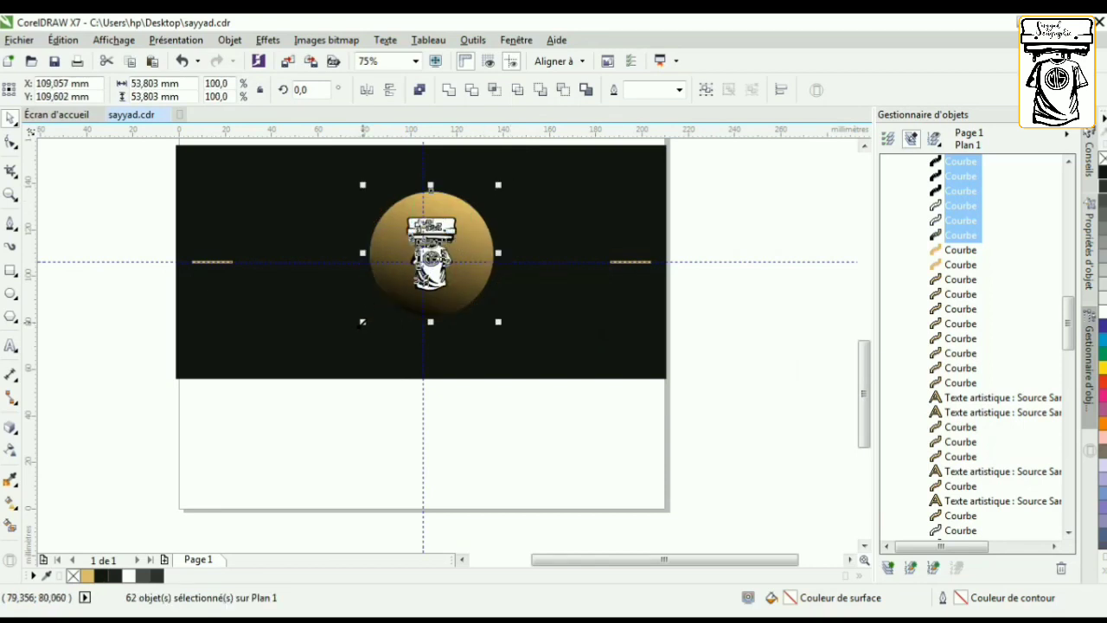
pyautogui.moveTo(362, 321); pyautogui.dragTo(346, 334)
pyautogui.scroll(1, 421, 266)
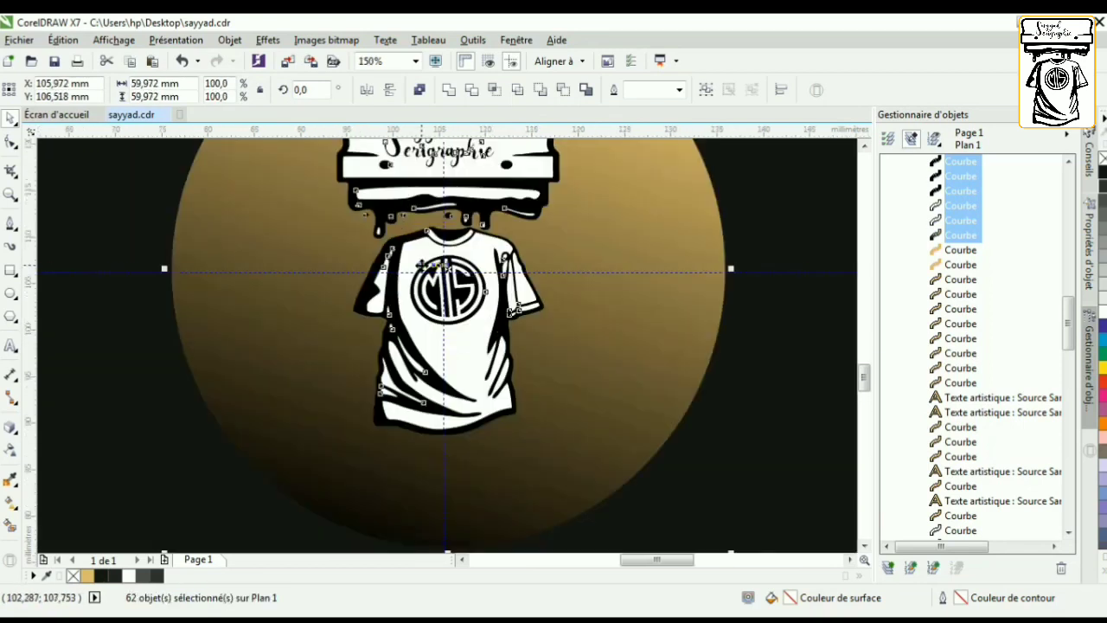
# Step: Re-centre the enlarged logo on the guideline crossing at X 105.372 mm, Y 106.418 mm
pyautogui.scroll(1, 421, 265)
pyautogui.press('Left')
pyautogui.press('Left')
pyautogui.press('Left')
pyautogui.press('Left')
pyautogui.press('Left')
pyautogui.press('Left')
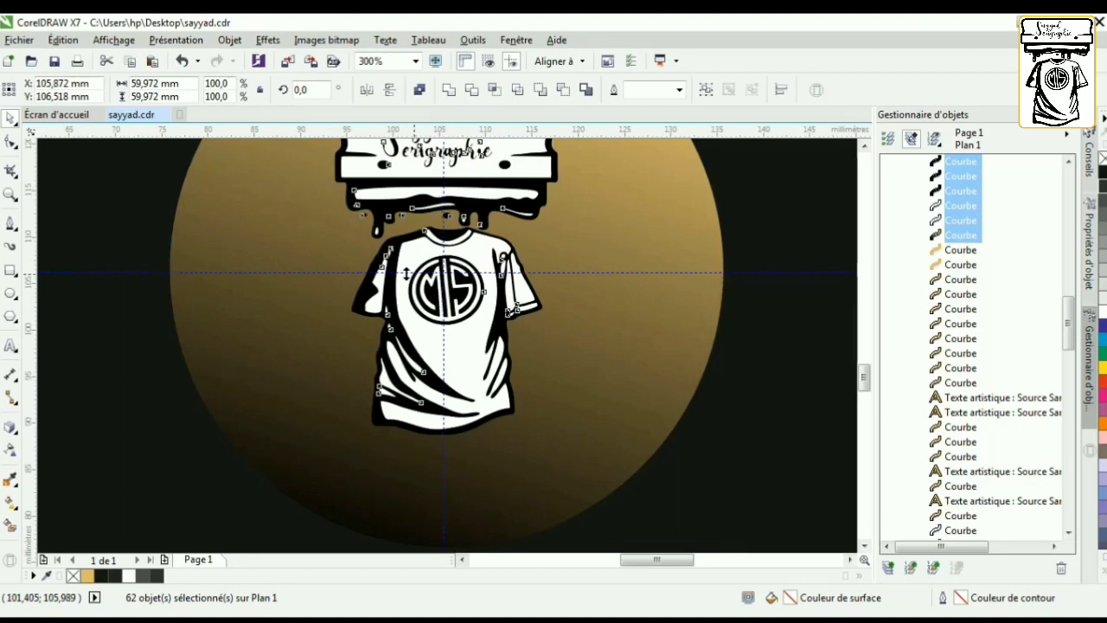
pyautogui.press('Up')
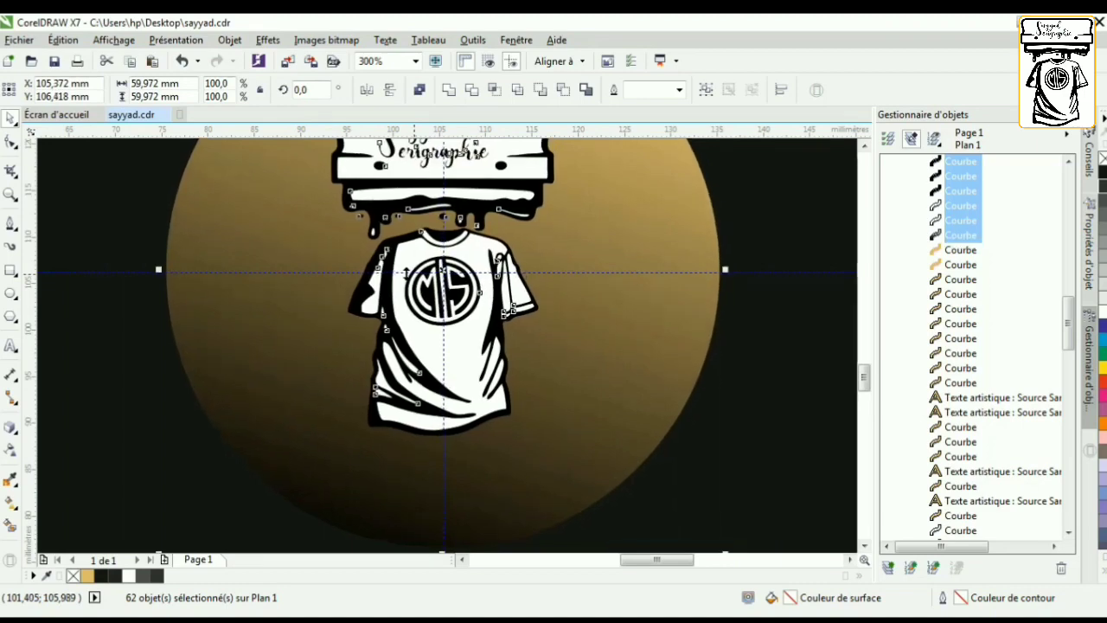
# Step: Delete the leftover gold phone and e-mail text lying outside the page above the cards
pyautogui.scroll(-3, 408, 347)
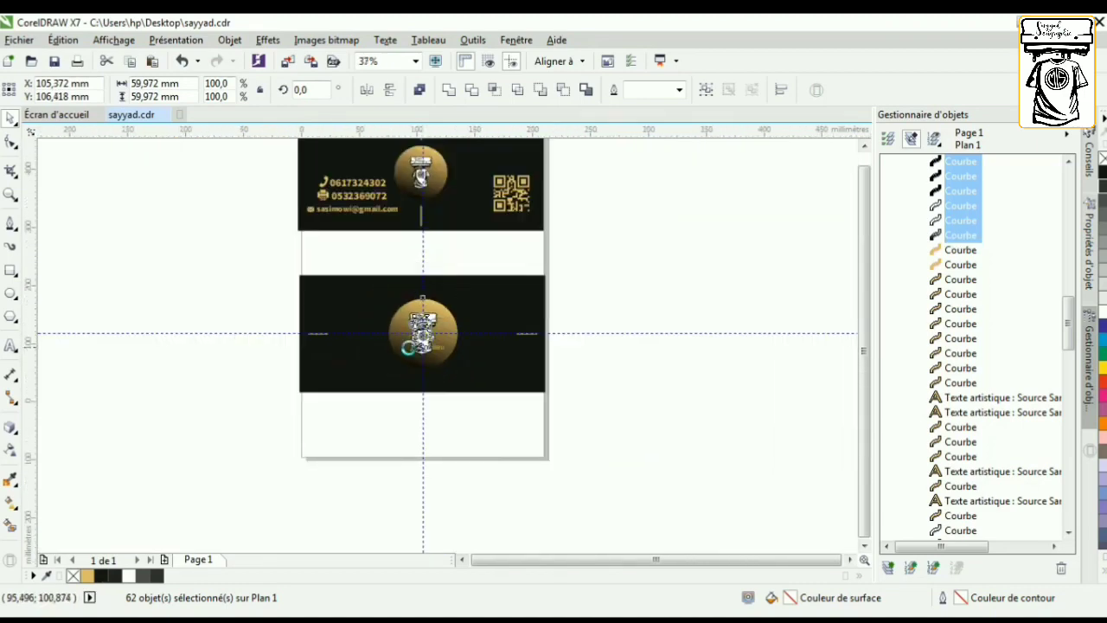
pyautogui.scroll(-1, 408, 347)
pyautogui.scroll(1, 415, 189)
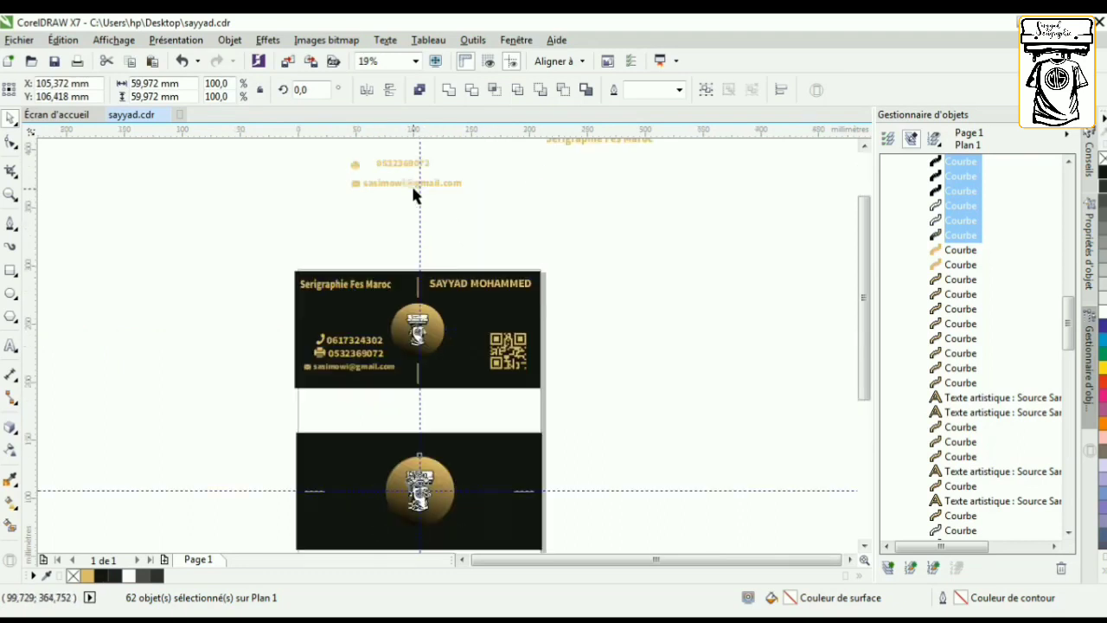
pyautogui.scroll(-1, 405, 206)
pyautogui.moveTo(462, 163); pyautogui.dragTo(337, 218)
pyautogui.press('Delete')
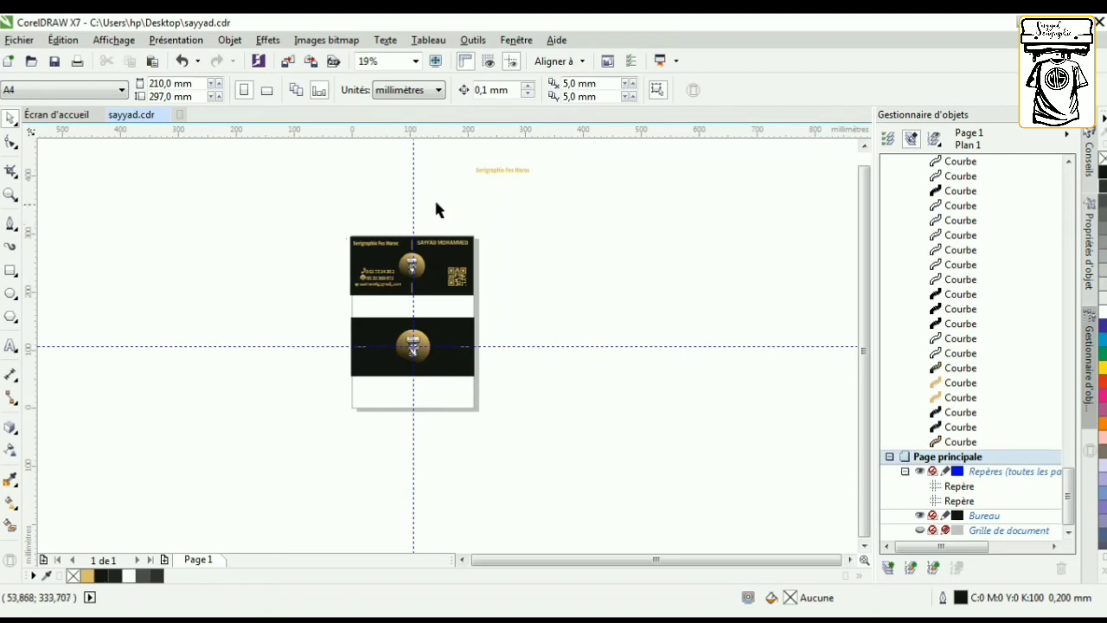
# Step: Move the spare gold "Serigraphie Fes Maroc" text onto the lower card and bring it to the front of the page
pyautogui.moveTo(550, 147); pyautogui.dragTo(393, 327)
pyautogui.scroll(4, 379, 320)
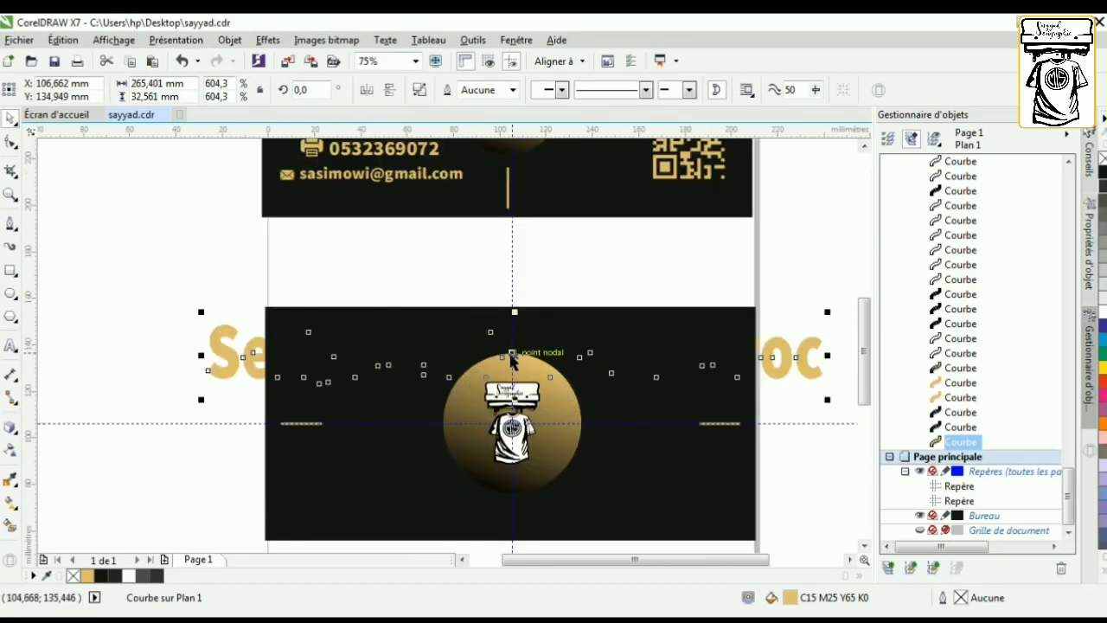
pyautogui.rightClick(512, 355)
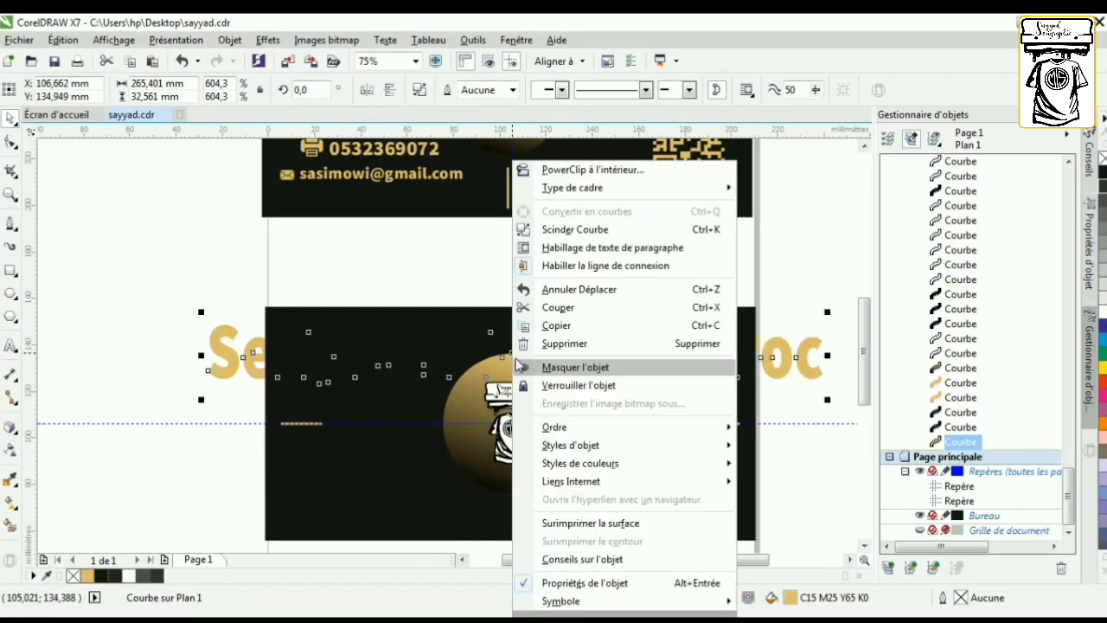
pyautogui.moveTo(723, 430)
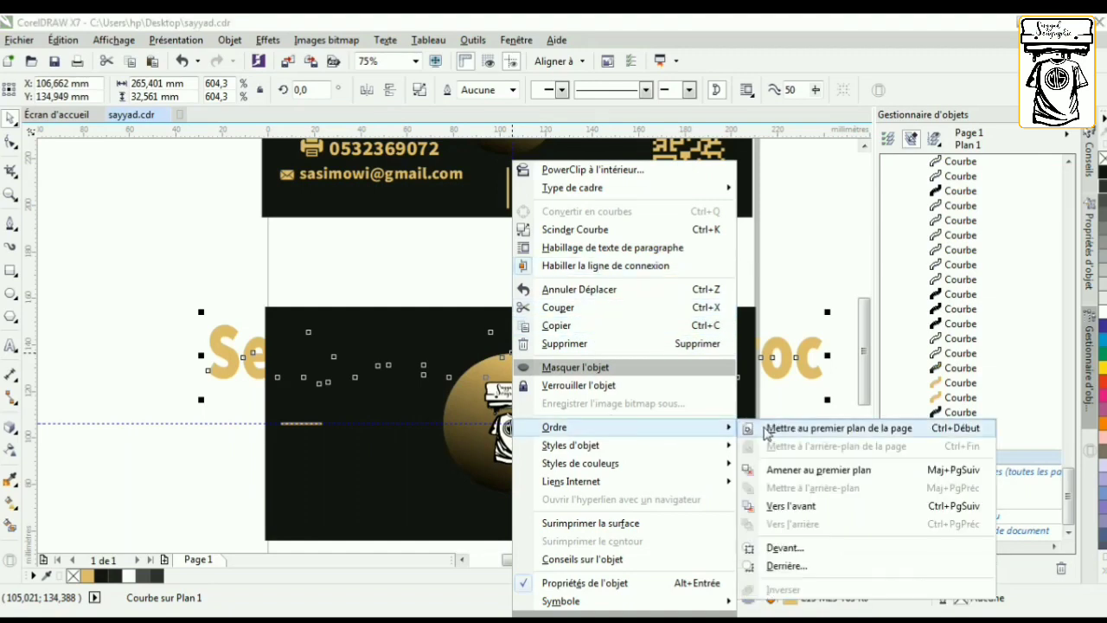
pyautogui.click(768, 427)
# Step: Shrink the "Serigraphie Fes Maroc" text to about 107.3 mm wide and move it above the lower card's logo
pyautogui.scroll(-2, 212, 362)
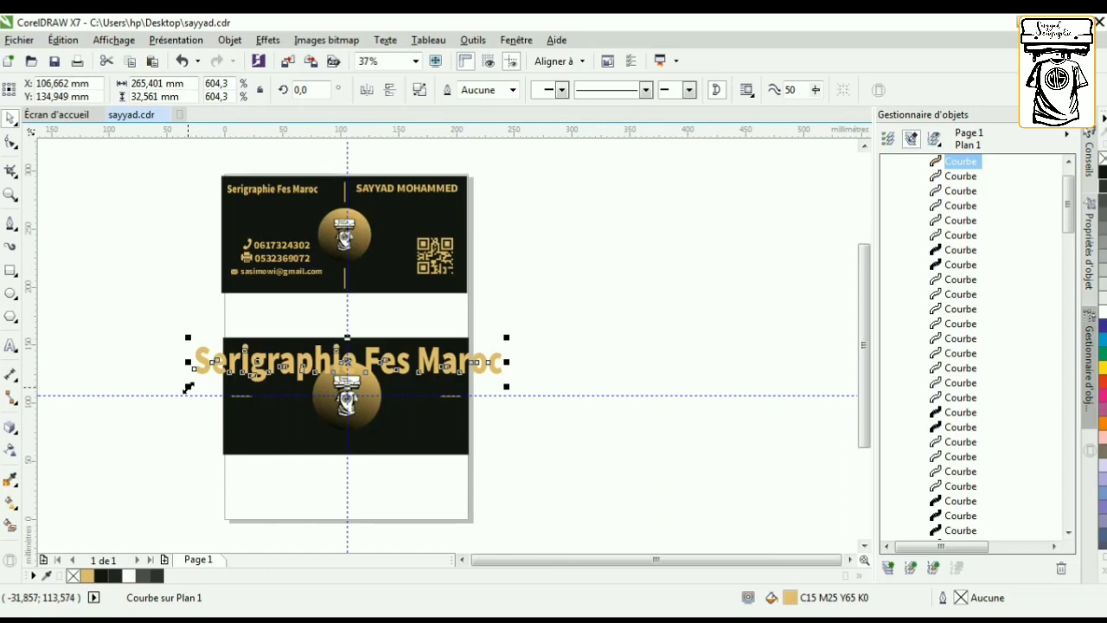
pyautogui.moveTo(187, 388); pyautogui.dragTo(378, 357)
pyautogui.scroll(2, 444, 355)
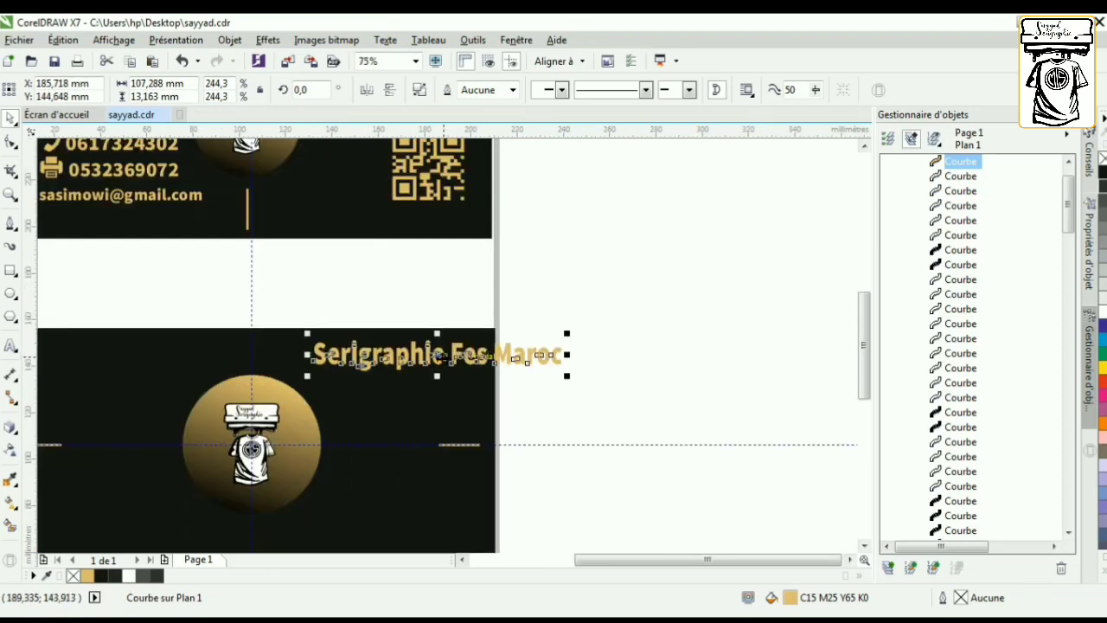
pyautogui.moveTo(445, 357); pyautogui.dragTo(200, 355)
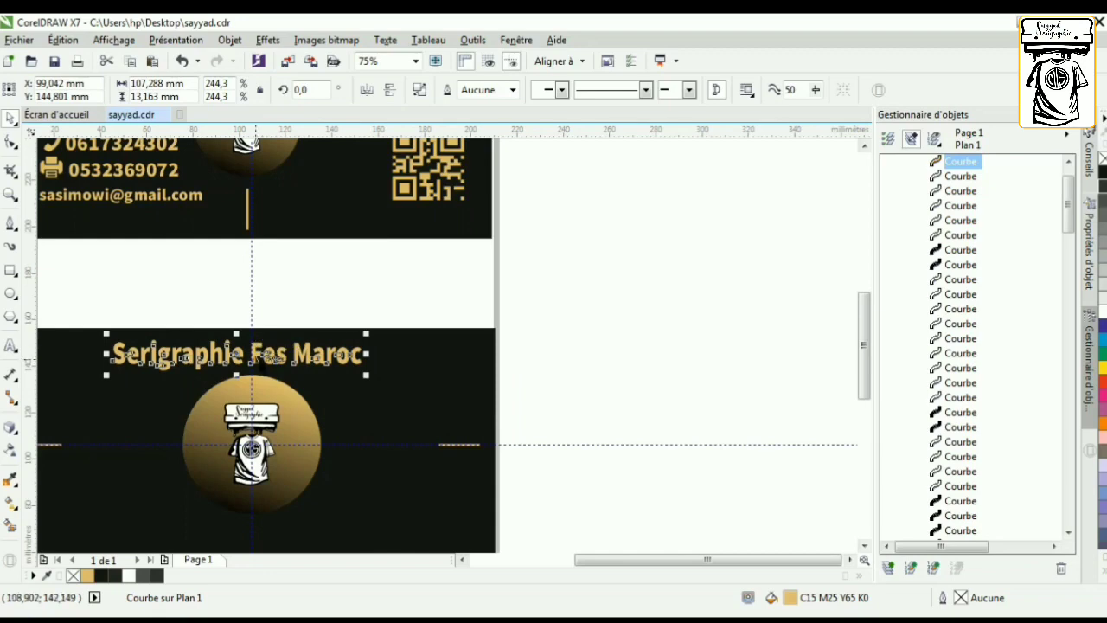
# Step: Shift the company name toward the vertical guideline, bringing its centre to X 103.373 mm
pyautogui.scroll(4, 277, 353)
pyautogui.moveTo(418, 347); pyautogui.dragTo(451, 348)
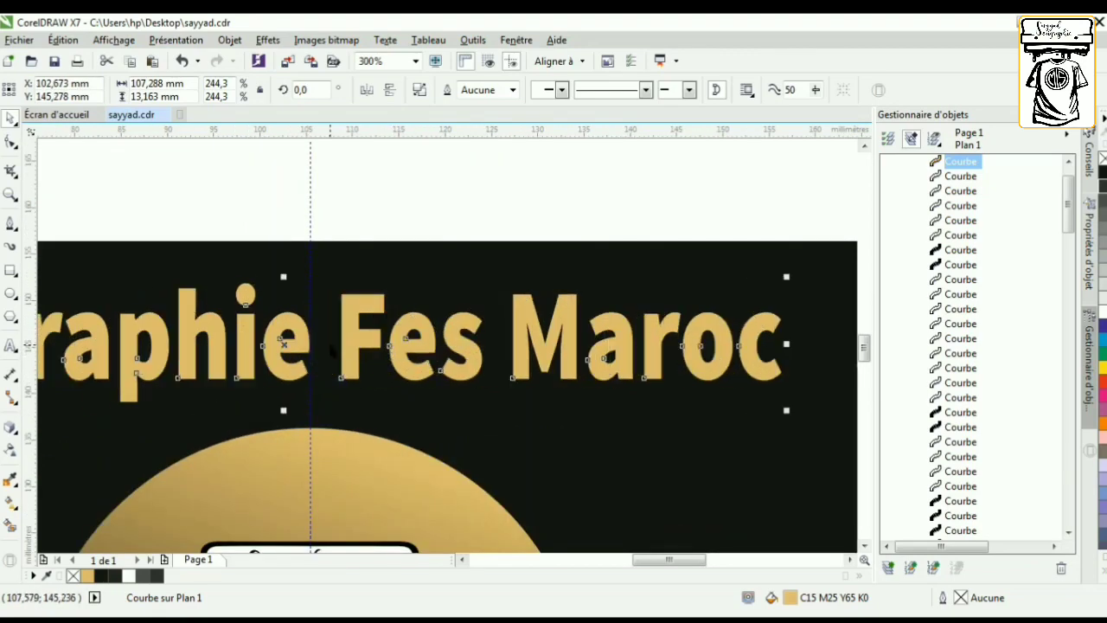
pyautogui.press('Right')
pyautogui.press('Right')
pyautogui.press('Right')
pyautogui.press('Right')
pyautogui.press('Right')
pyautogui.press('Right')
pyautogui.press('Right')
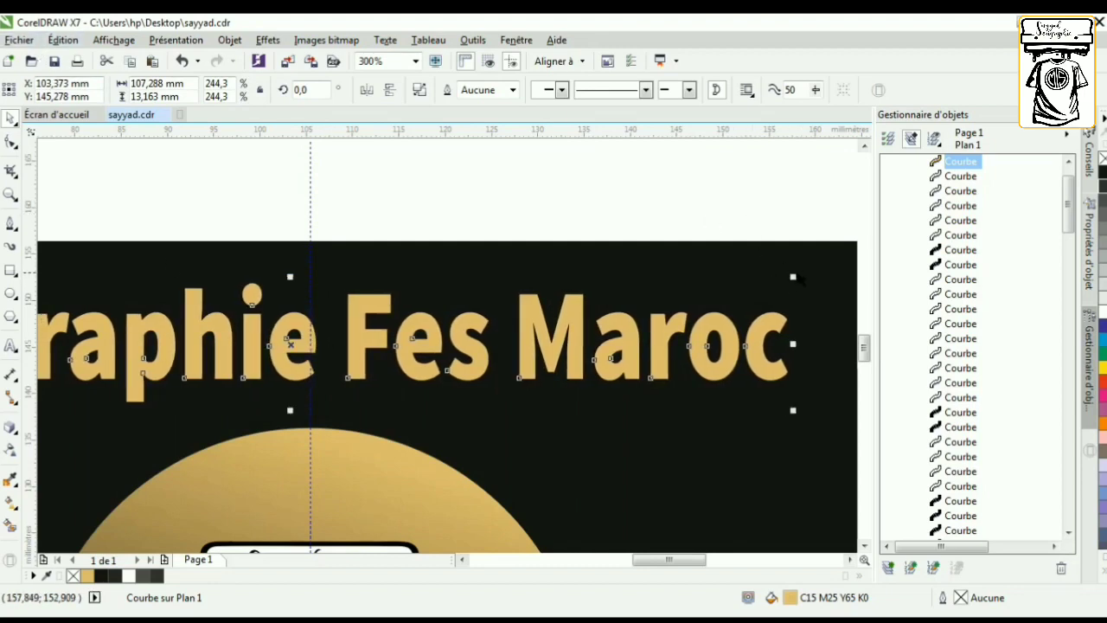
# Step: Enlarge the company name proportionally from its corners to about 114.1 mm wide, undoing the accidental stretch of the black rectangle
pyautogui.moveTo(803, 278); pyautogui.dragTo(796, 265)
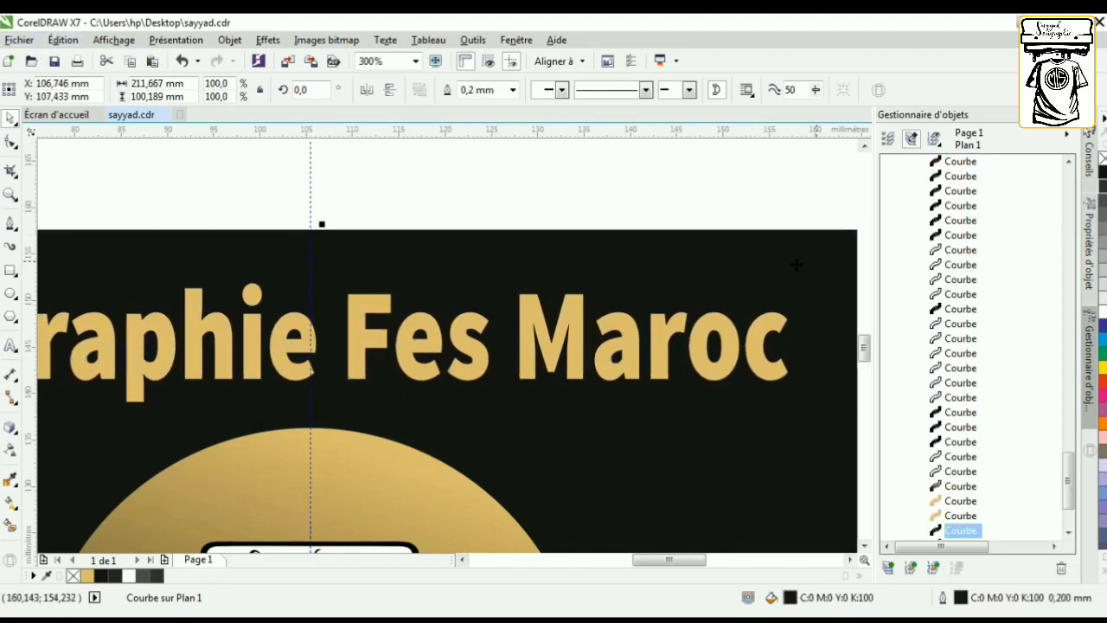
pyautogui.click(182, 61)
pyautogui.click(731, 350)
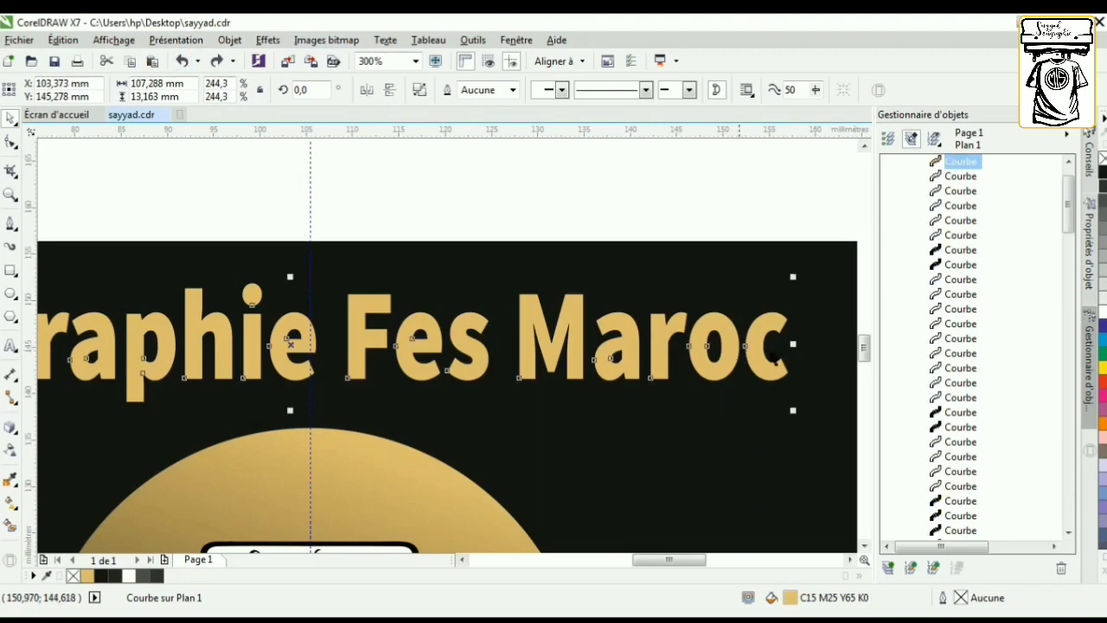
pyautogui.moveTo(797, 278); pyautogui.dragTo(818, 271)
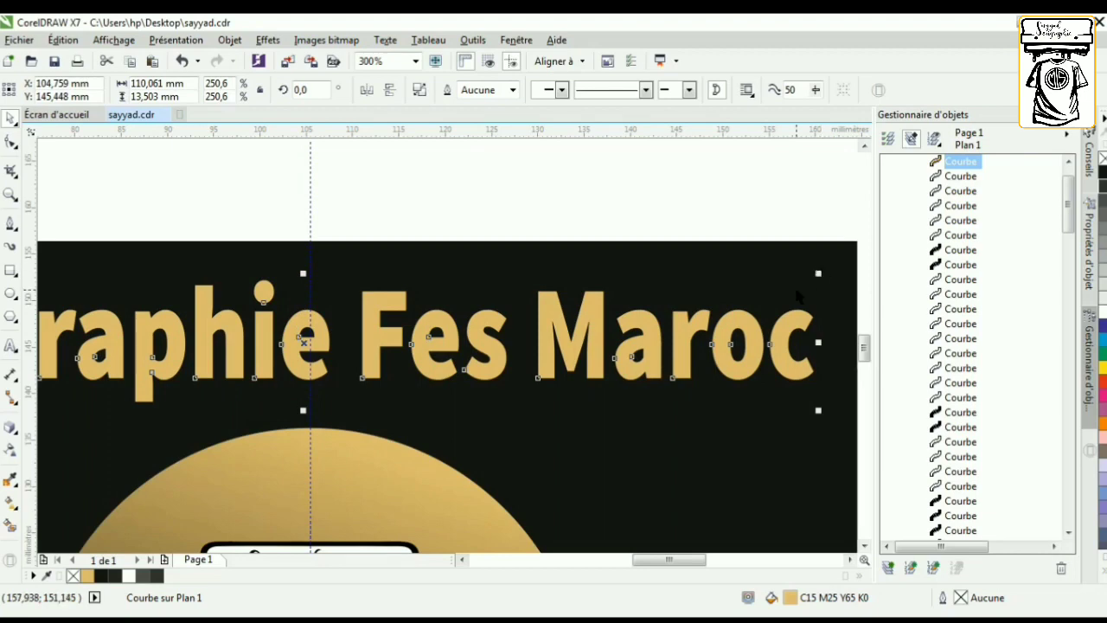
pyautogui.scroll(-2, 798, 297)
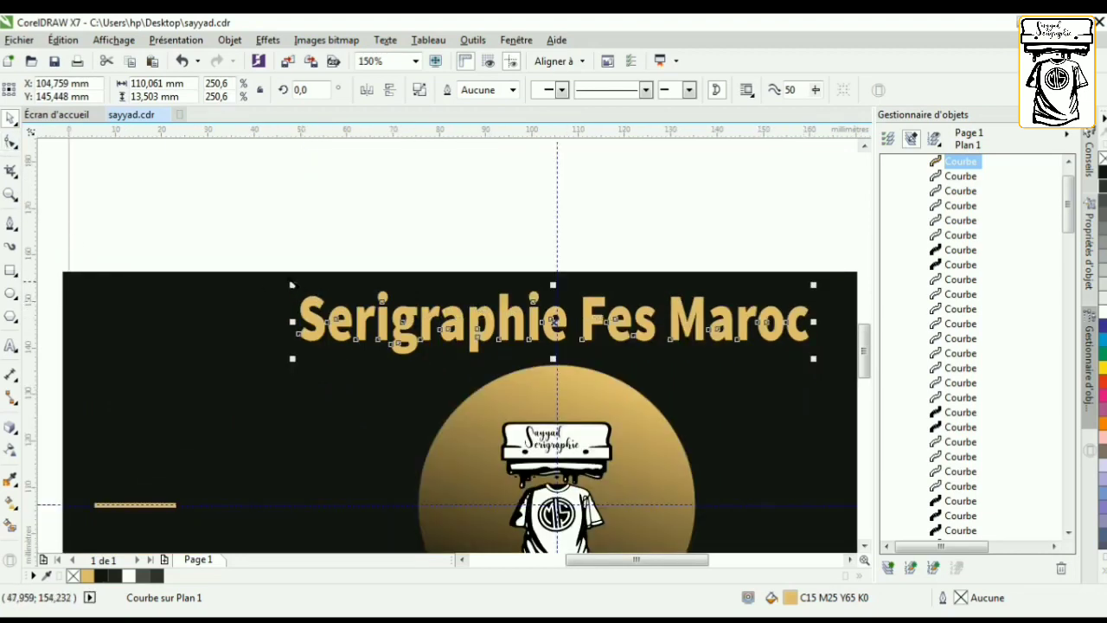
pyautogui.moveTo(291, 283); pyautogui.dragTo(271, 265)
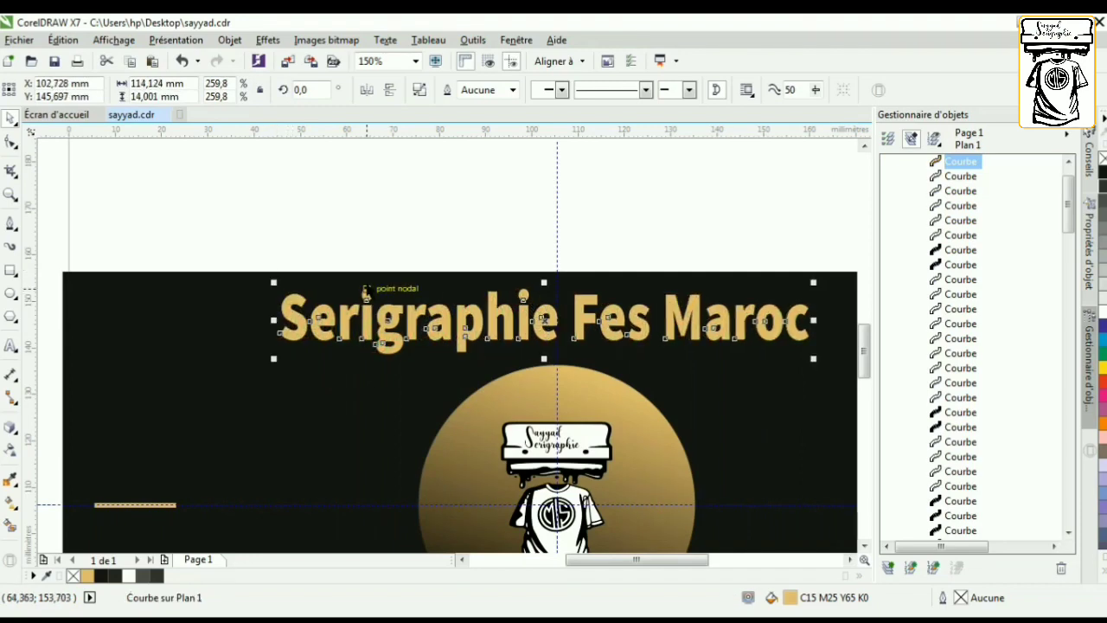
# Step: Nudge the company name right to X 105.328 mm so it is centred on the vertical guideline
pyautogui.moveTo(366, 291); pyautogui.dragTo(370, 289)
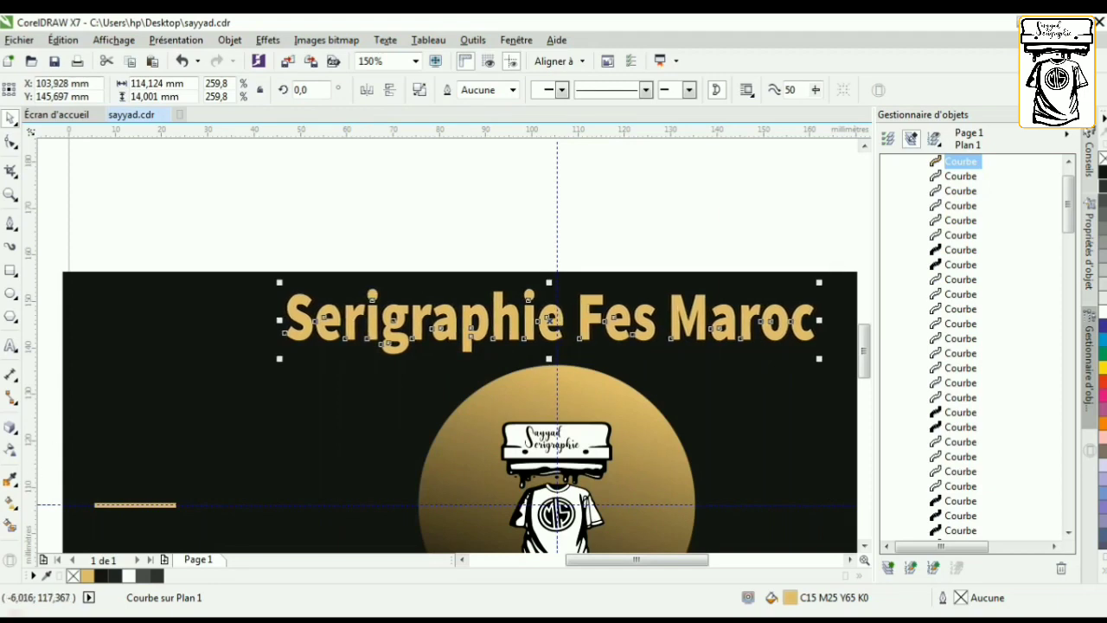
pyautogui.press('Right')
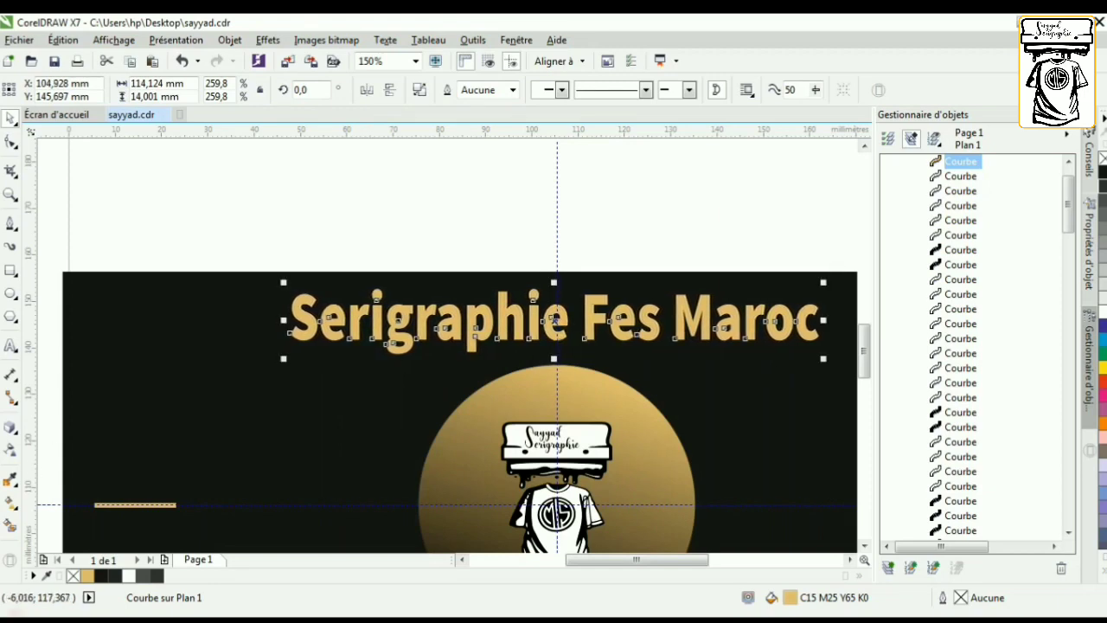
pyautogui.press('Right')
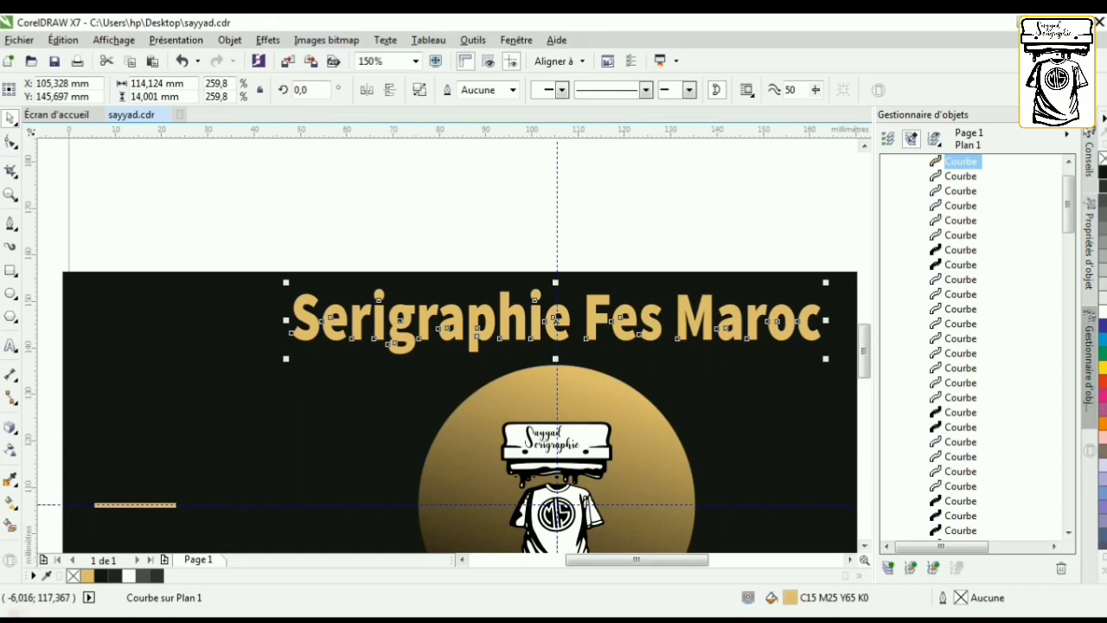
# Step: Copy the envelope icon and e-mail address from the front card to the lower card, beneath the circular logo
pyautogui.scroll(-3, 259, 208)
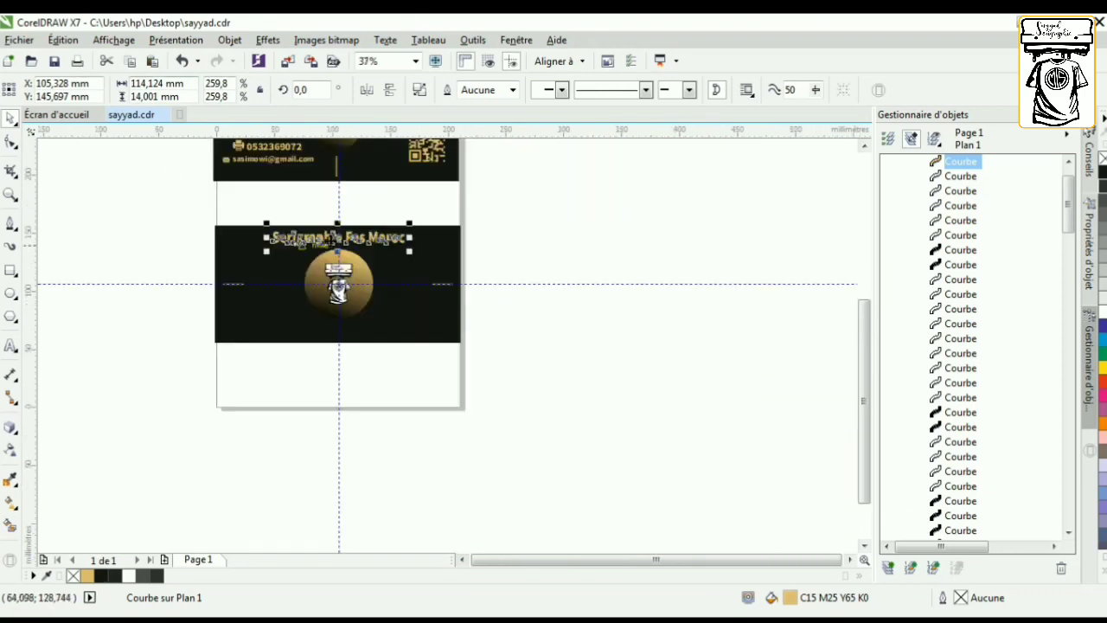
pyautogui.scroll(-2, 327, 223)
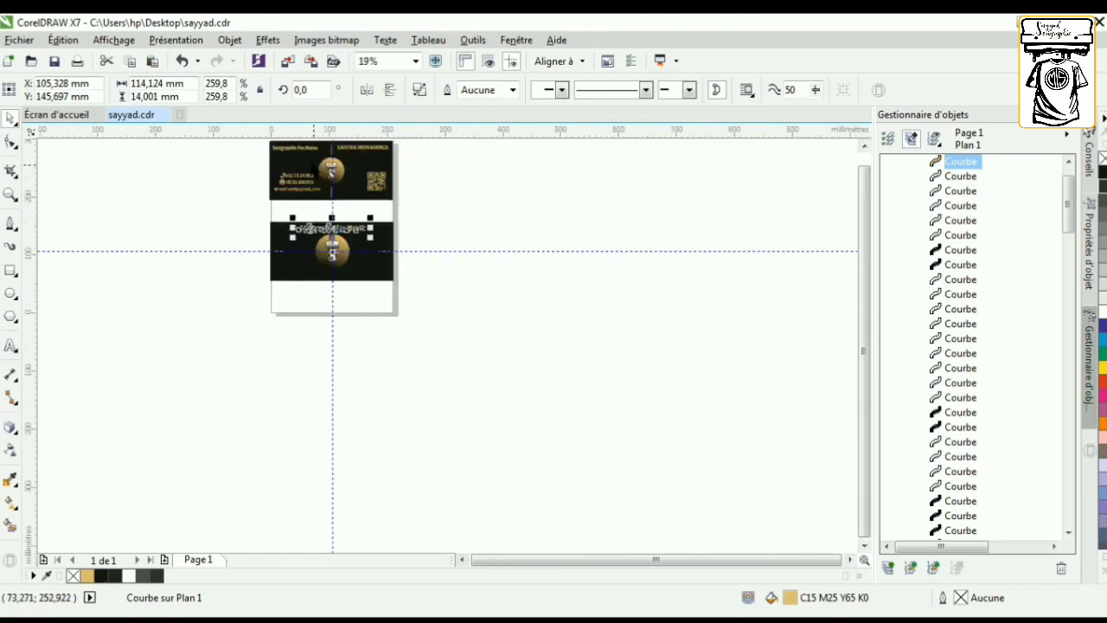
pyautogui.scroll(-2, 299, 147)
pyautogui.scroll(5, 303, 151)
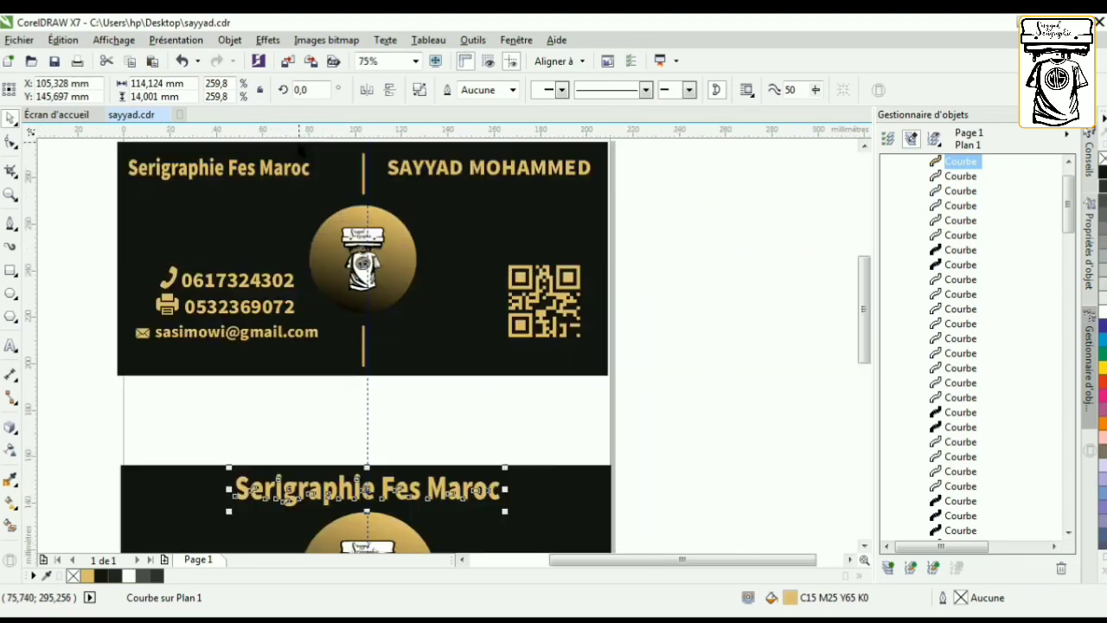
pyautogui.moveTo(363, 378); pyautogui.dragTo(93, 320)
pyautogui.scroll(-4, 94, 312)
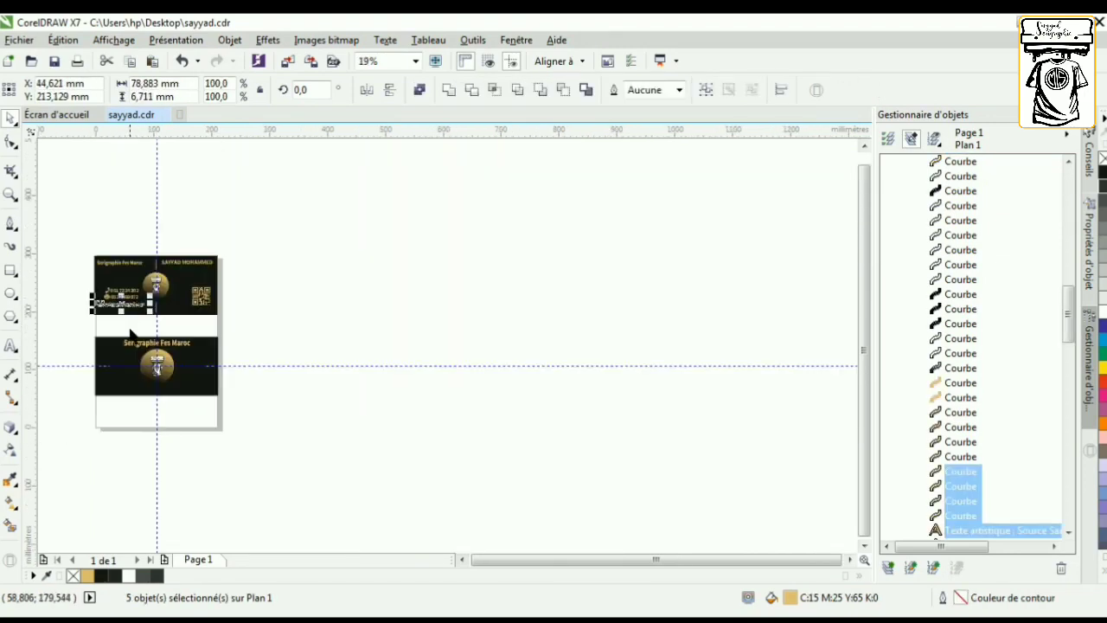
pyautogui.moveTo(125, 303); pyautogui.dragTo(136, 385)
pyautogui.scroll(4, 147, 382)
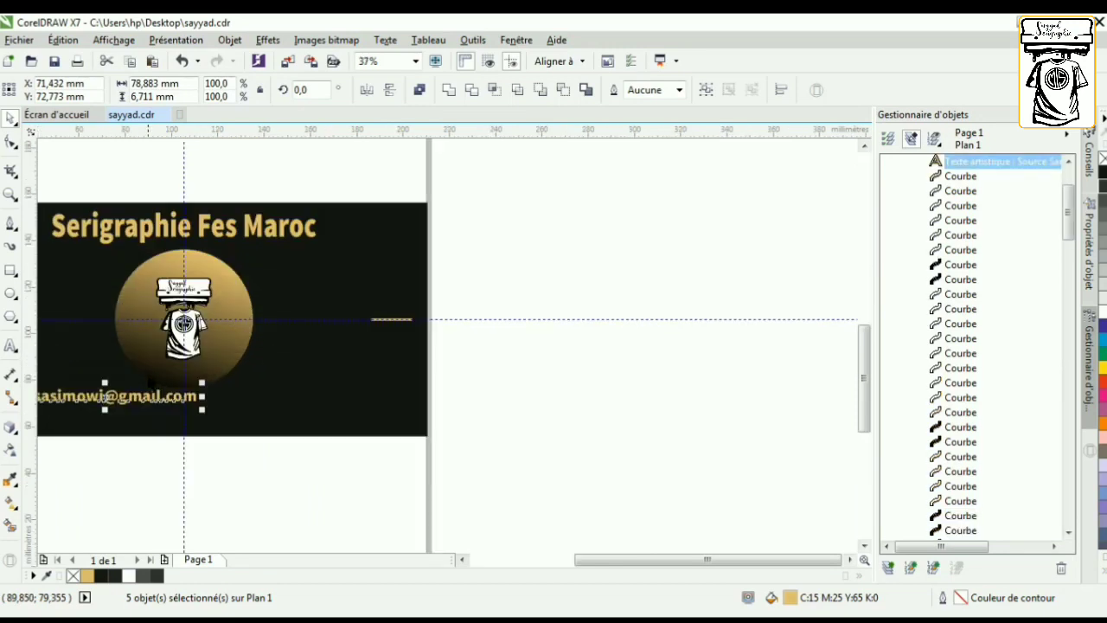
# Step: Enlarge the copied e-mail line to about 155.2 mm wide and nudge it down to Y 75.821 mm
pyautogui.moveTo(208, 394); pyautogui.dragTo(377, 386)
pyautogui.scroll(-2, 356, 367)
pyautogui.scroll(2, 272, 372)
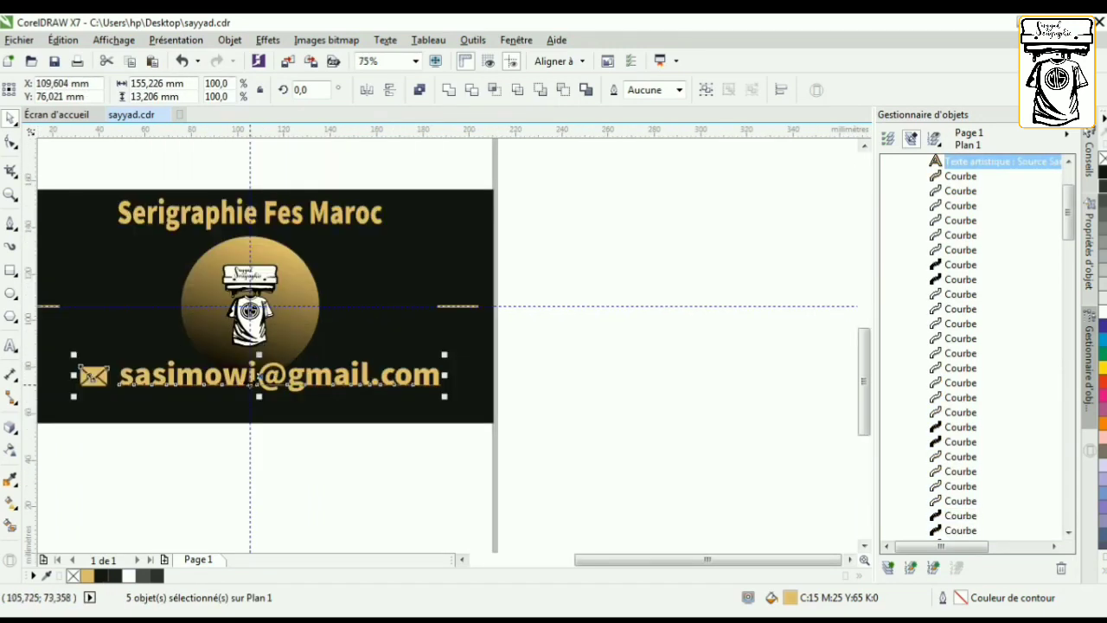
pyautogui.press('Down')
pyautogui.press('Down')
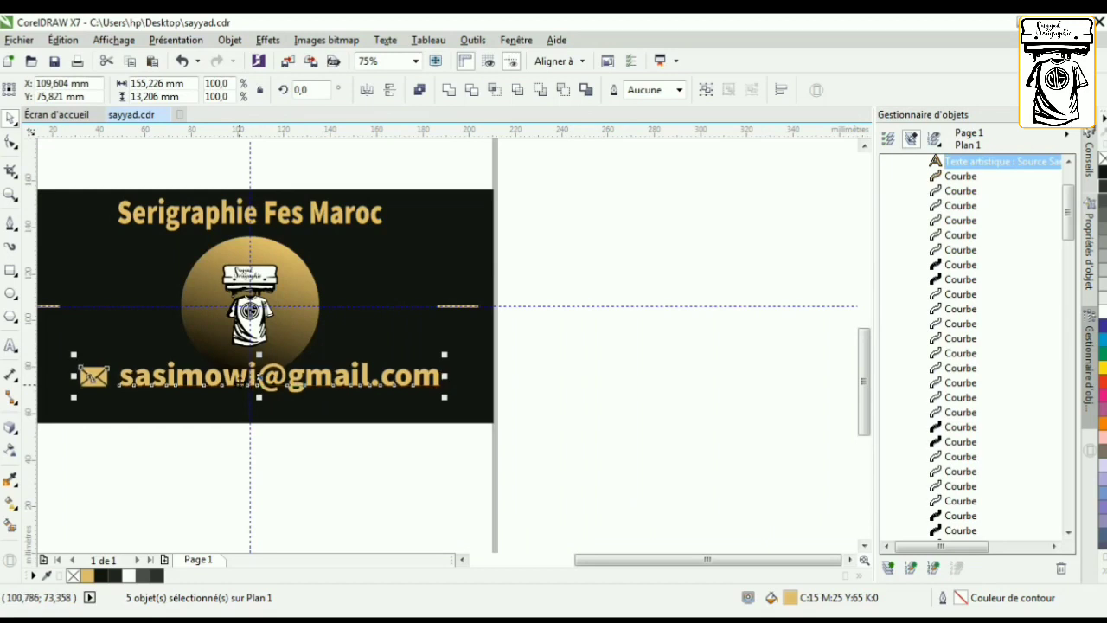
# Step: Nudge the copied e-mail line down to about Y 74.1 mm and left to about X 106.4 mm
pyautogui.press('Down')
pyautogui.press('Down')
pyautogui.press('Down')
pyautogui.press('Down')
pyautogui.press('Down')
pyautogui.press('Down')
pyautogui.press('Down')
pyautogui.press('Down')
pyautogui.press('Down')
pyautogui.press('Down')
pyautogui.press('Down')
pyautogui.press('Down')
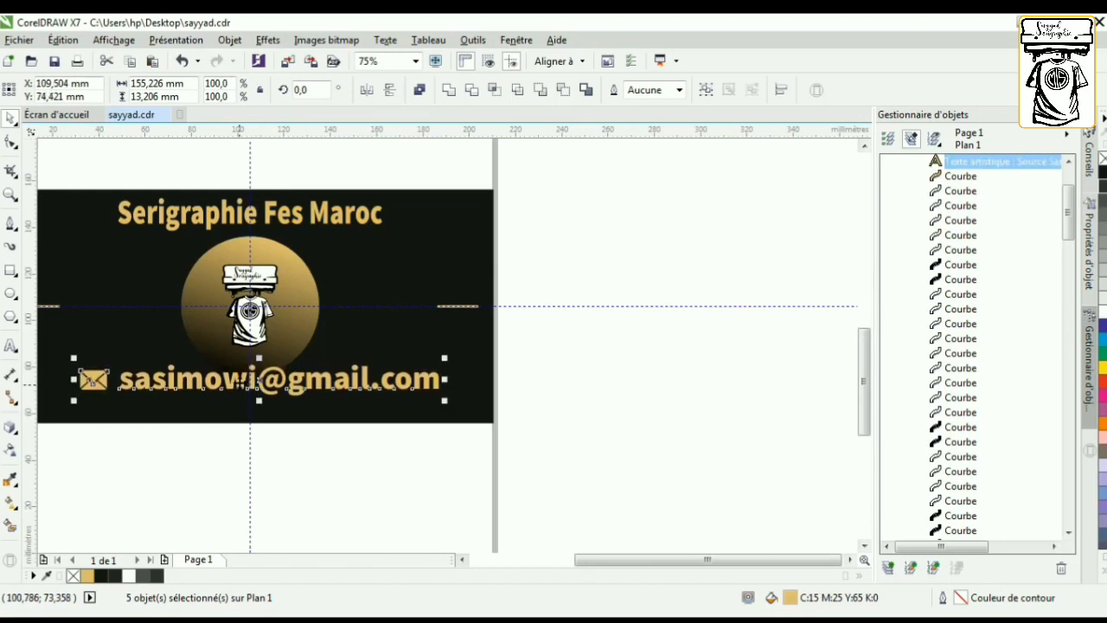
pyautogui.press('Left')
pyautogui.press('Left')
pyautogui.press('Left')
pyautogui.press('Left')
pyautogui.press('Left')
pyautogui.press('Left')
pyautogui.press('Left')
pyautogui.press('Left')
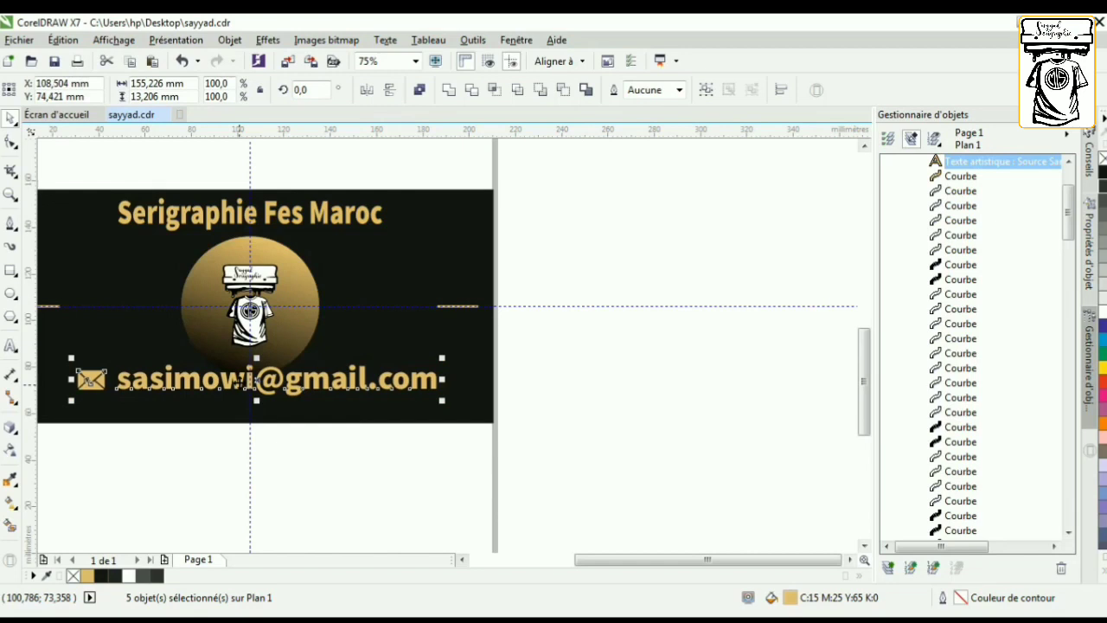
pyautogui.press('Left')
pyautogui.press('Left')
pyautogui.press('Left')
pyautogui.press('Left')
pyautogui.press('Left')
pyautogui.press('Left')
pyautogui.press('Left')
pyautogui.press('Left')
pyautogui.press('Left')
pyautogui.press('Left')
pyautogui.press('Left')
pyautogui.press('Left')
pyautogui.press('Left')
pyautogui.press('Left')
pyautogui.press('Left')
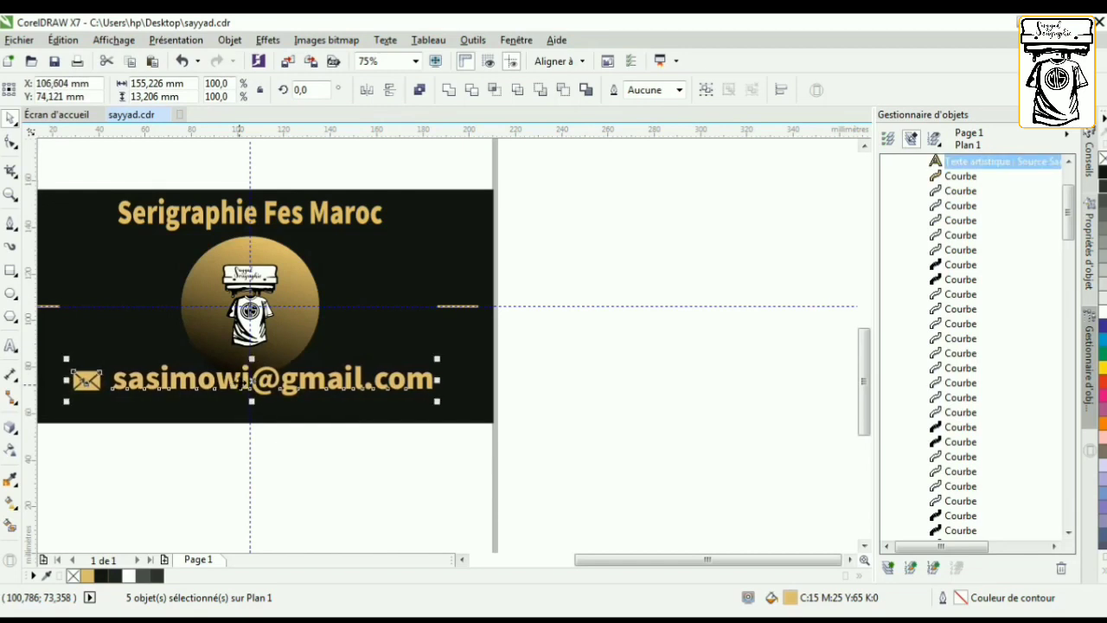
pyautogui.press('Left')
pyautogui.press('Left')
# Step: Move the e-mail line lower and centre it on the vertical guideline, at about X 105.522 mm, Y 65.547 mm
pyautogui.press('Down')
pyautogui.press('Down')
pyautogui.press('Down')
pyautogui.press('Down')
pyautogui.press('Down')
pyautogui.press('Down')
pyautogui.press('Down')
pyautogui.press('Down')
pyautogui.press('Down')
pyautogui.press('Down')
pyautogui.press('Down')
pyautogui.press('Down')
pyautogui.press('Down')
pyautogui.press('Down')
pyautogui.press('Down')
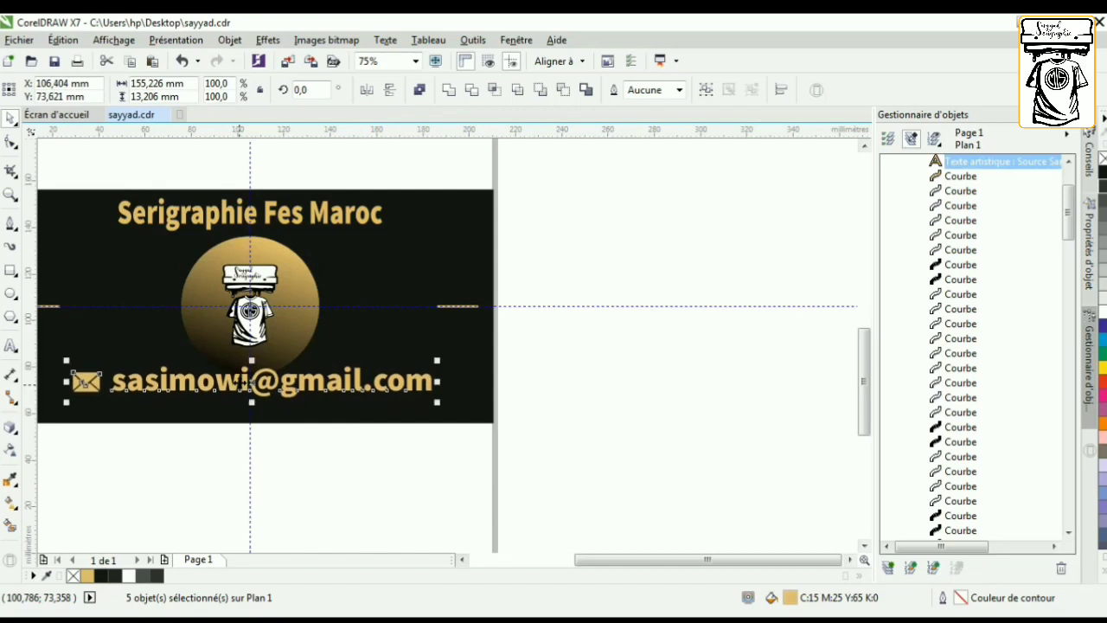
pyautogui.press('Down')
pyautogui.press('Down')
pyautogui.press('Down')
pyautogui.press('Down')
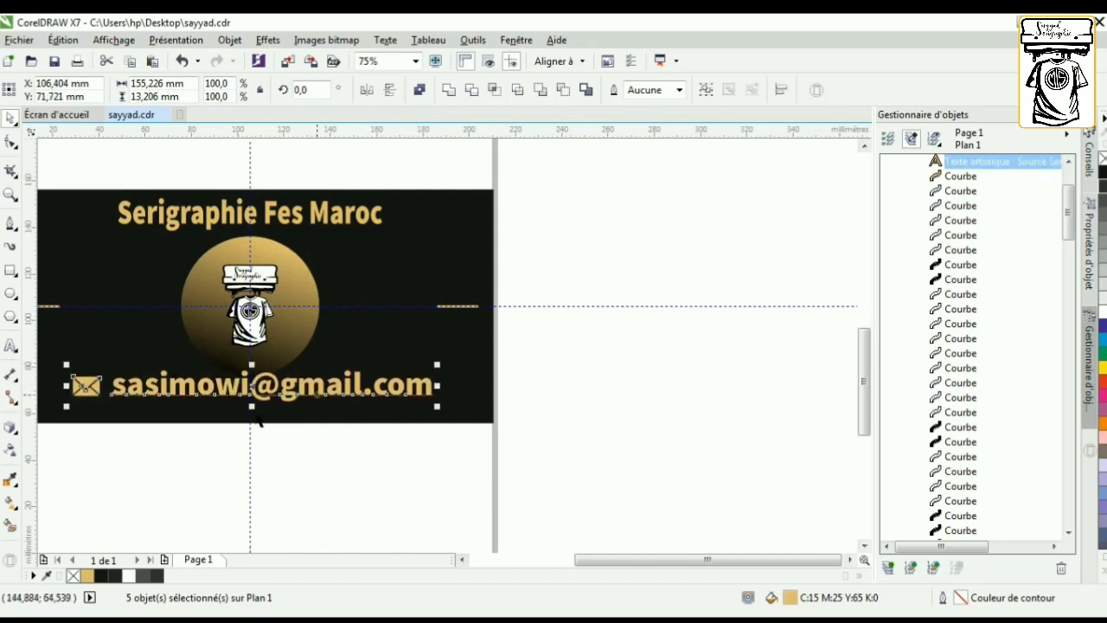
pyautogui.scroll(2, 251, 400)
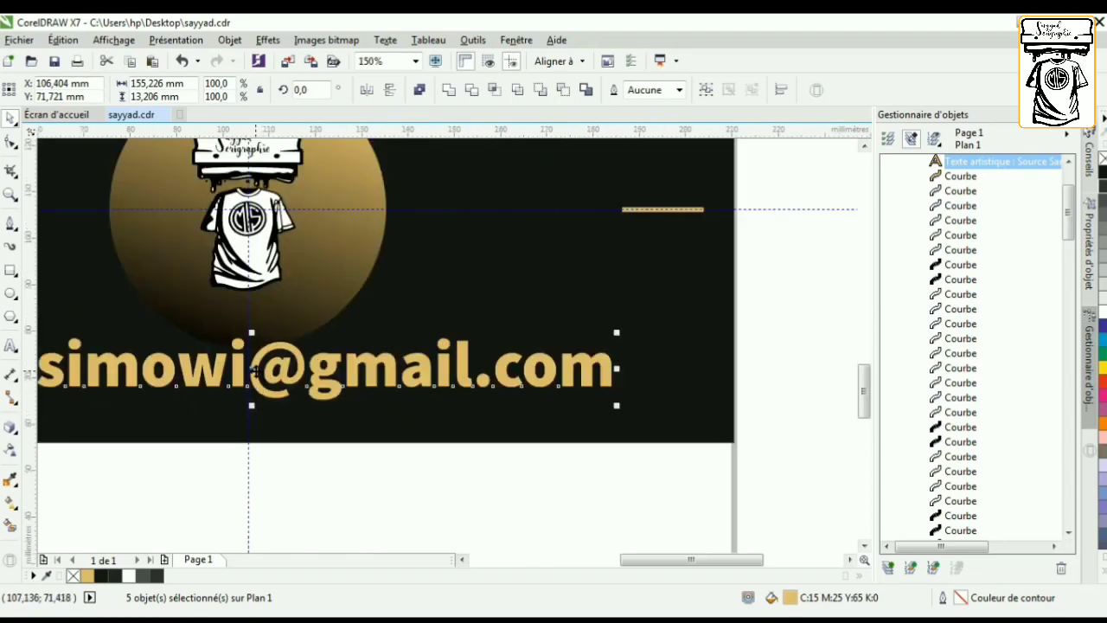
pyautogui.moveTo(252, 371); pyautogui.dragTo(248, 397)
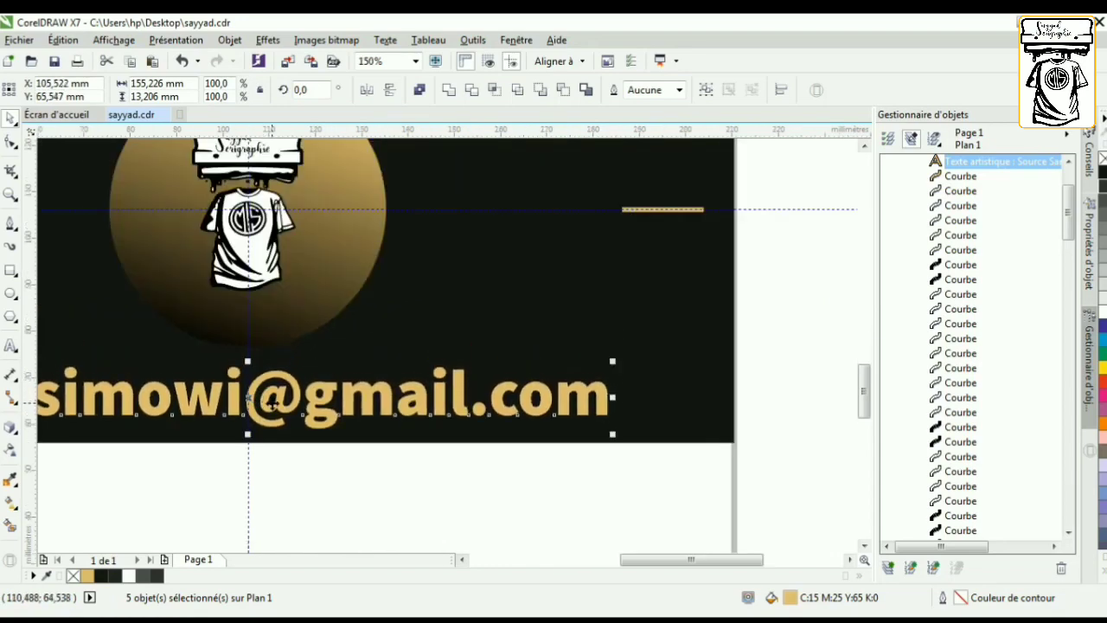
pyautogui.scroll(-2, 294, 398)
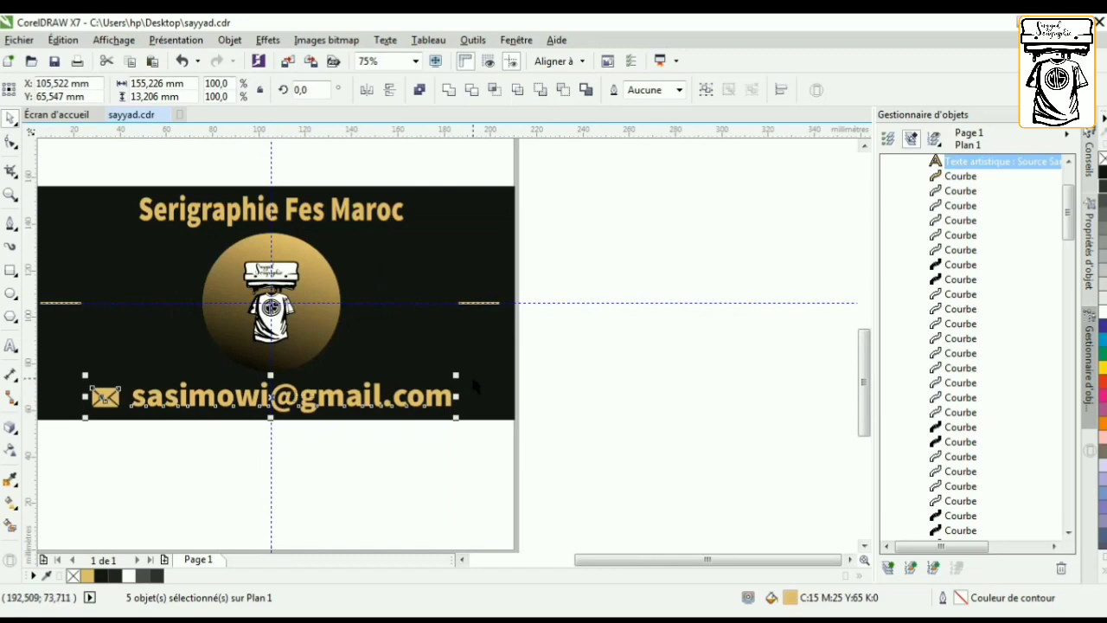
# Step: Enlarge the e-mail line proportionally to about 170.7 mm wide and recentre it at about X 105.372 mm, Y 65.149 mm
pyautogui.moveTo(455, 376); pyautogui.dragTo(478, 373)
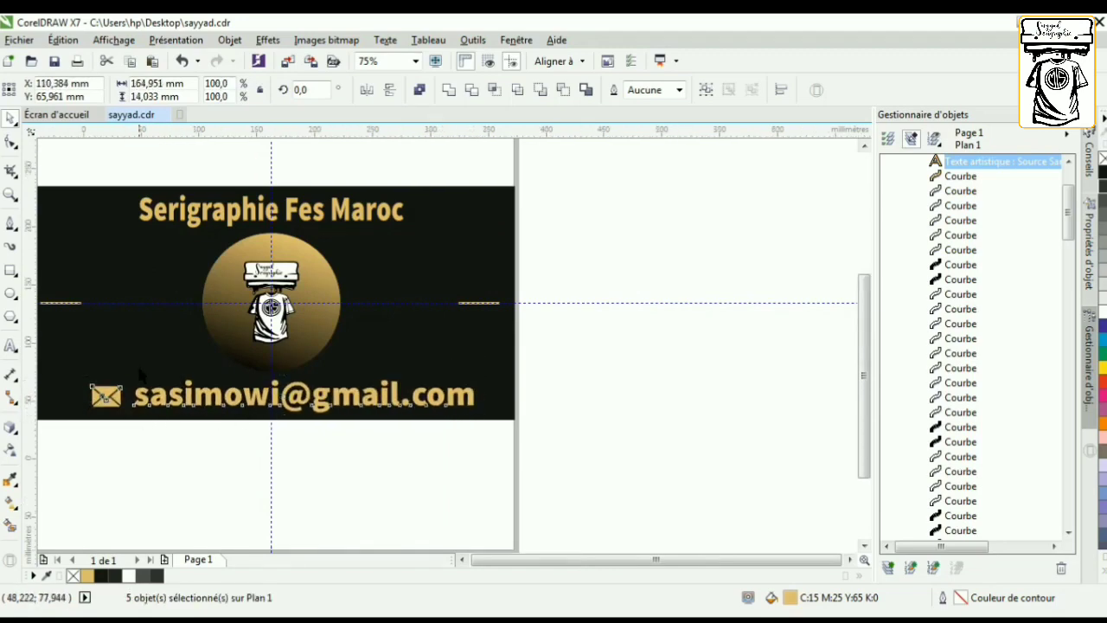
pyautogui.scroll(-2, 95, 388)
pyautogui.moveTo(104, 370); pyautogui.dragTo(100, 369)
pyautogui.scroll(4, 201, 385)
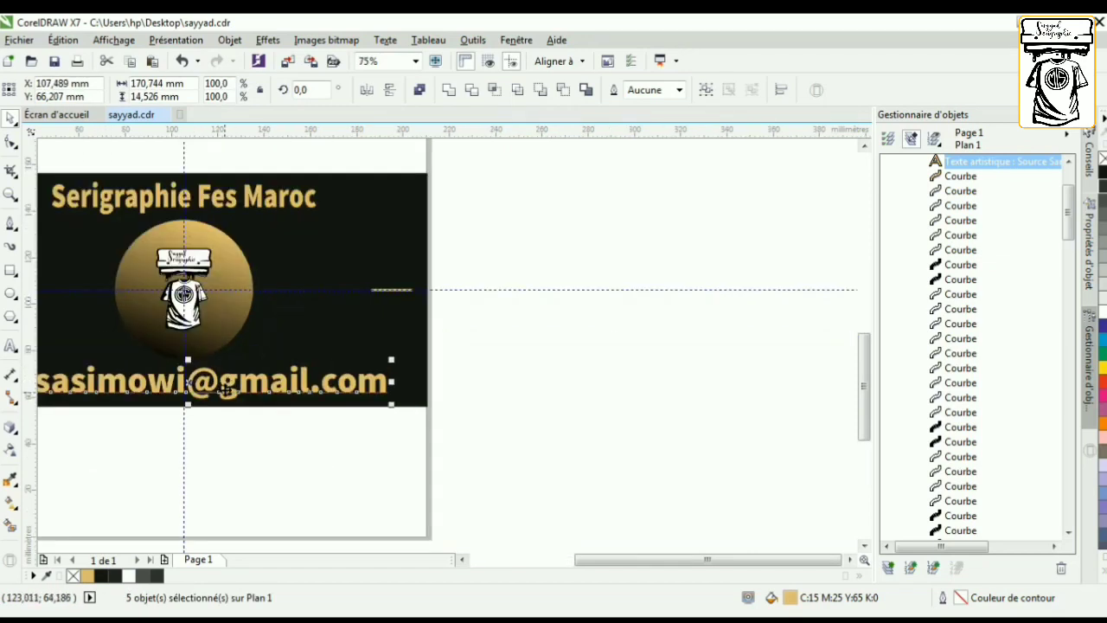
pyautogui.moveTo(185, 378)
pyautogui.mouseDown()
pyautogui.moveTo(178, 385)
pyautogui.moveTo(194, 390)
pyautogui.mouseUp()
pyautogui.scroll(-4, 203, 386)
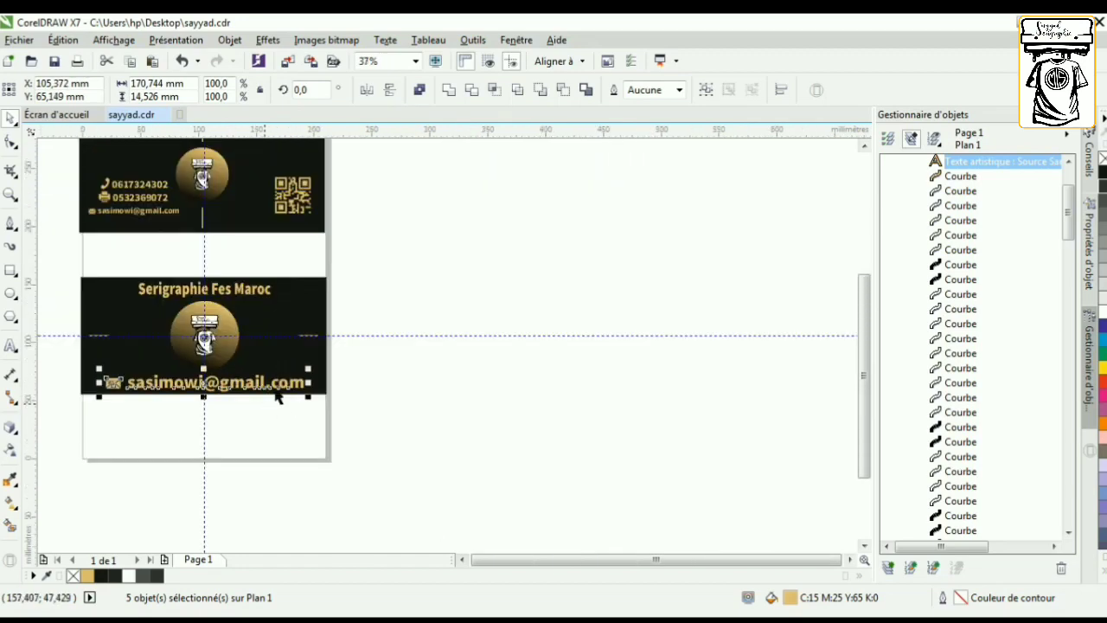
# Step: Copy the front card's QR code, shrink it to about 14.7 mm and place it right of the lower card's company name
pyautogui.click(386, 175)
pyautogui.moveTo(363, 170); pyautogui.dragTo(257, 255)
pyautogui.moveTo(294, 197); pyautogui.dragTo(400, 264)
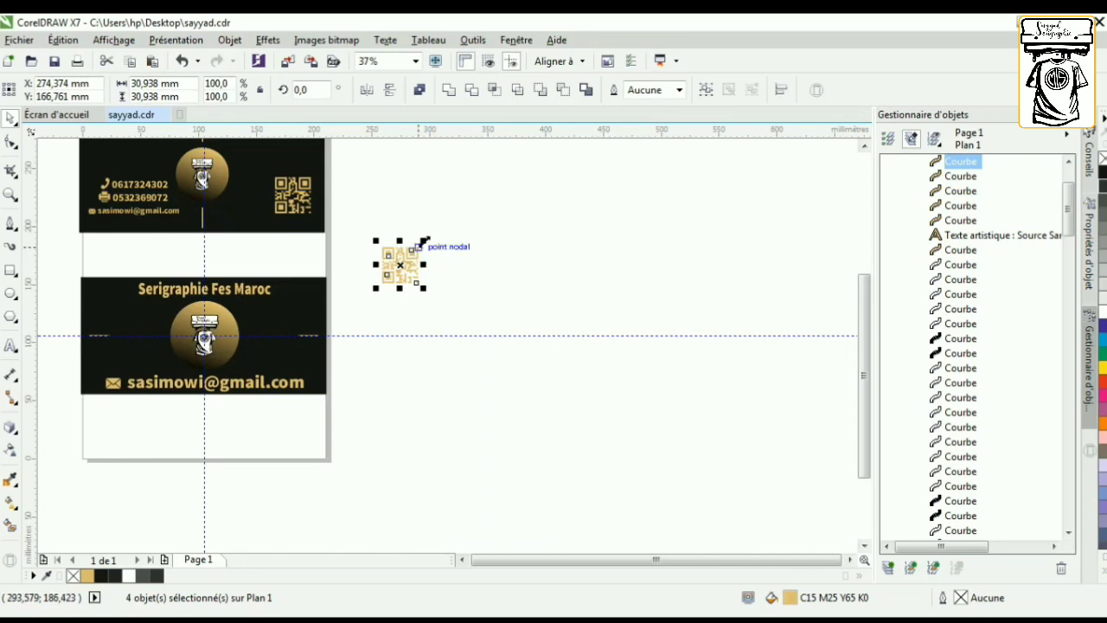
pyautogui.moveTo(424, 240); pyautogui.dragTo(290, 288)
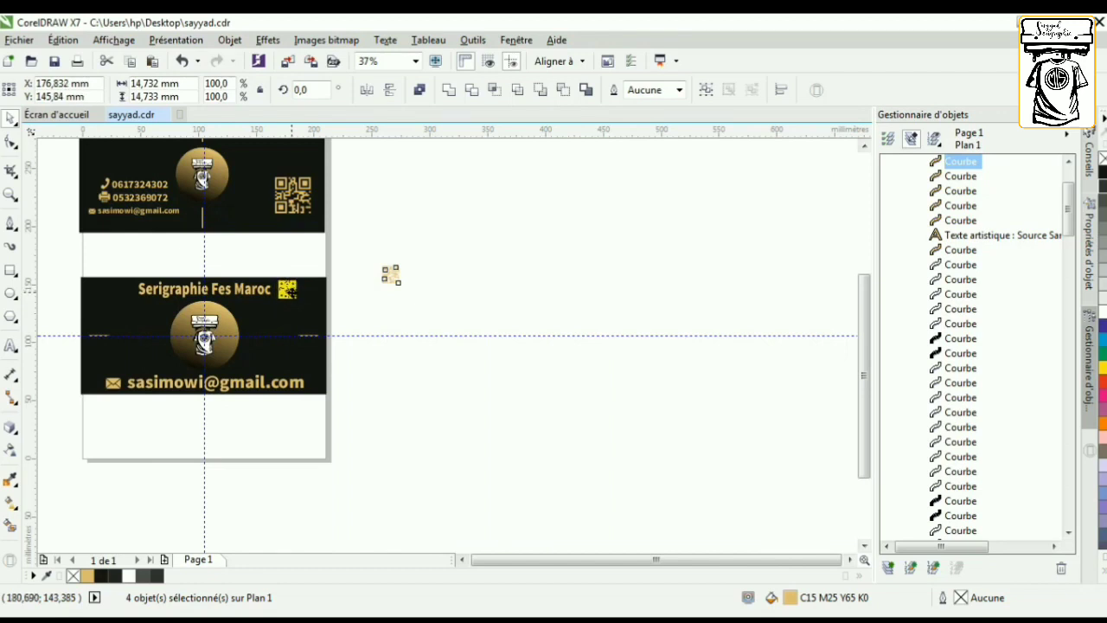
# Step: Try moving the small QR code to the left of the company name, and undo that move
pyautogui.scroll(2, 297, 289)
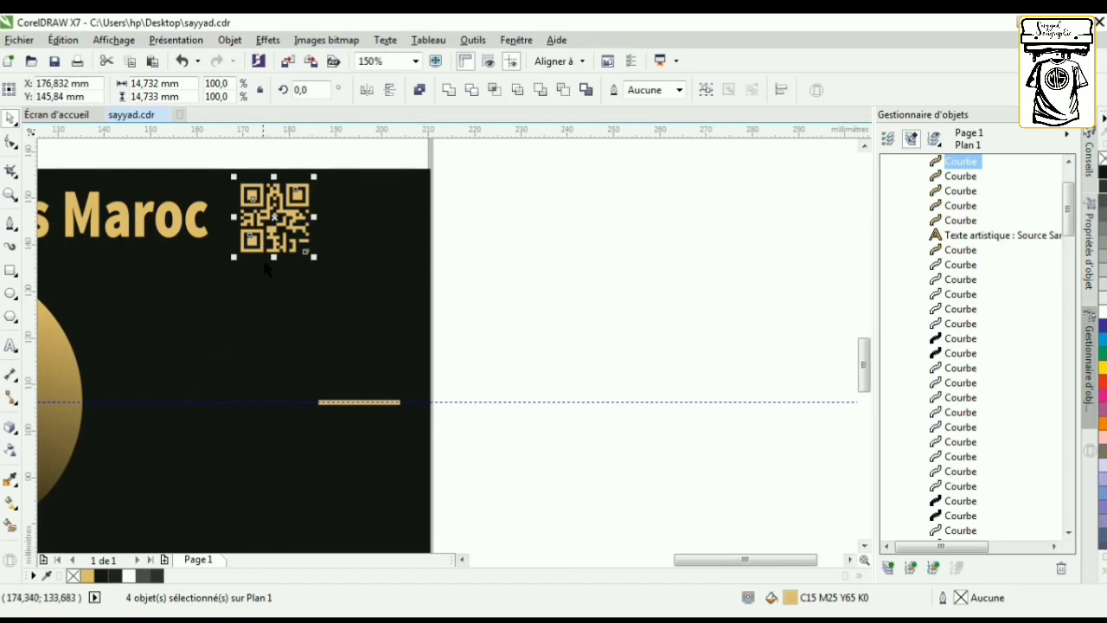
pyautogui.moveTo(281, 215); pyautogui.dragTo(135, 221)
pyautogui.scroll(-2, 273, 210)
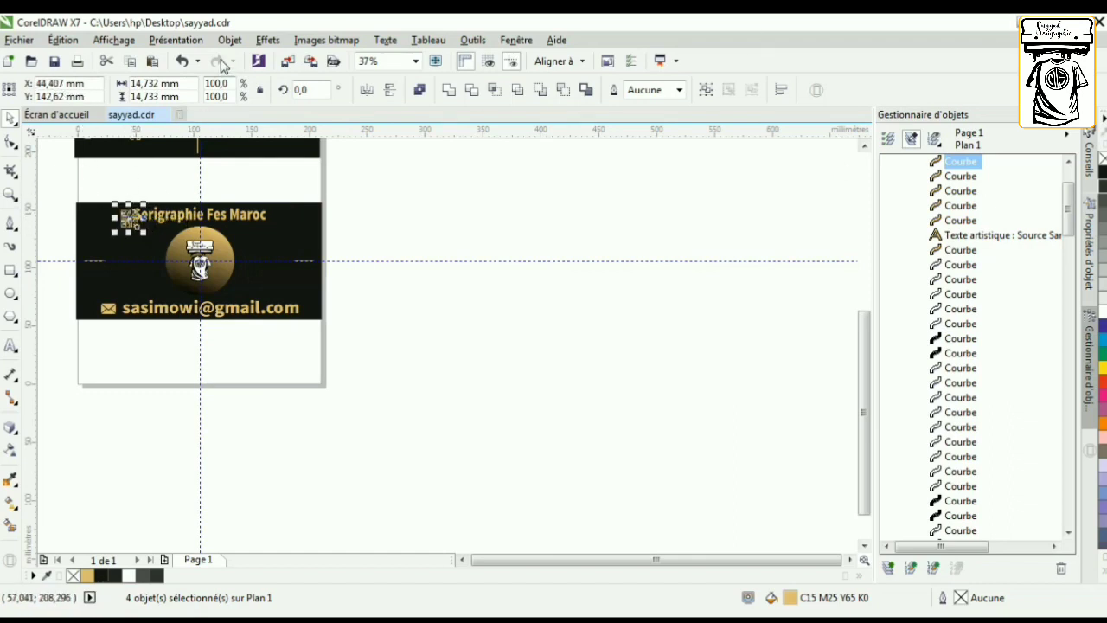
pyautogui.click(182, 60)
# Step: Duplicate the small QR code to the left side of the lower card's company name
pyautogui.scroll(1, 231, 202)
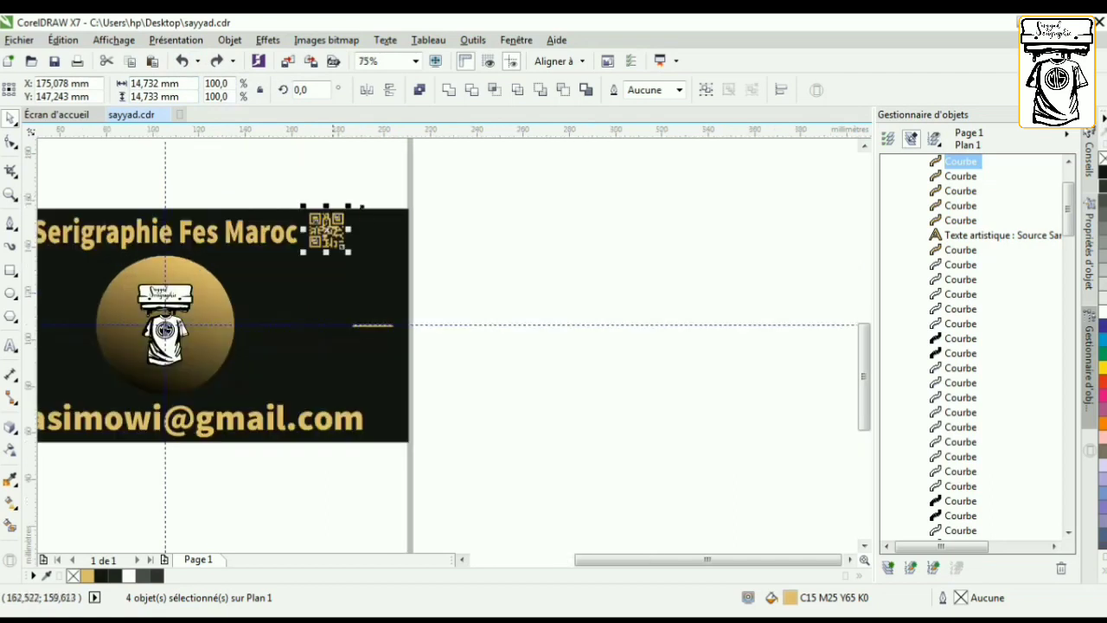
pyautogui.scroll(-1, 446, 229)
pyautogui.scroll(1, 389, 224)
pyautogui.moveTo(382, 238); pyautogui.dragTo(58, 241)
# Step: Add a horizontal guideline at about Y 152.303 mm, along the top of the lower card's company name
pyautogui.moveTo(284, 141); pyautogui.dragTo(217, 226)
pyautogui.scroll(4, 363, 221)
pyautogui.scroll(-1, 337, 267)
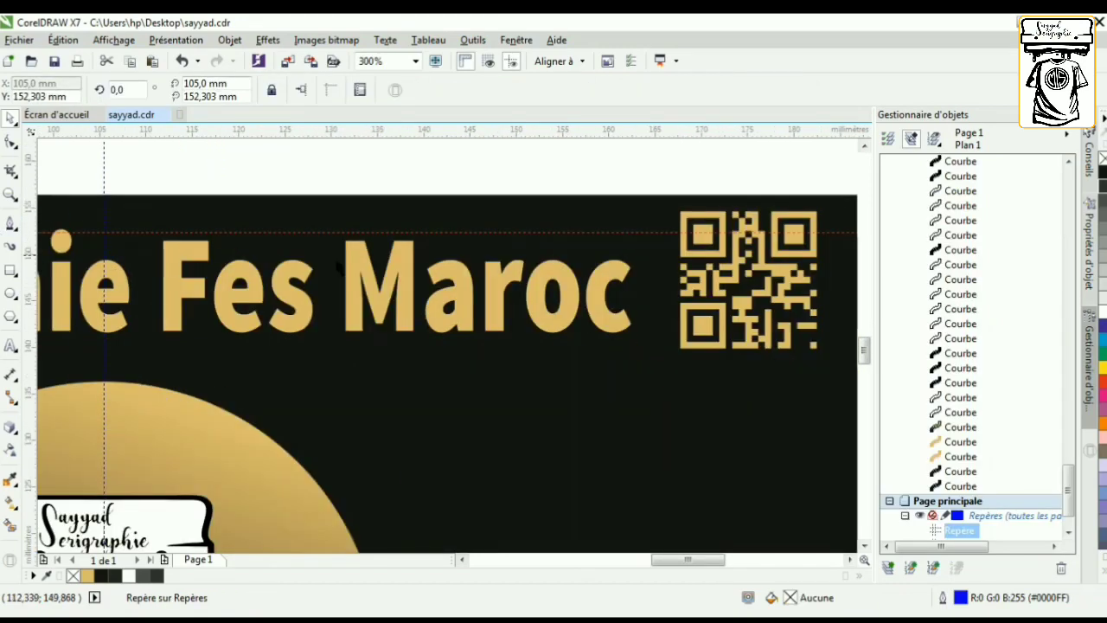
# Step: Select the whole right-hand small QR code and nudge it down to Y 144.943 mm so its top meets the guideline
pyautogui.click(778, 271)
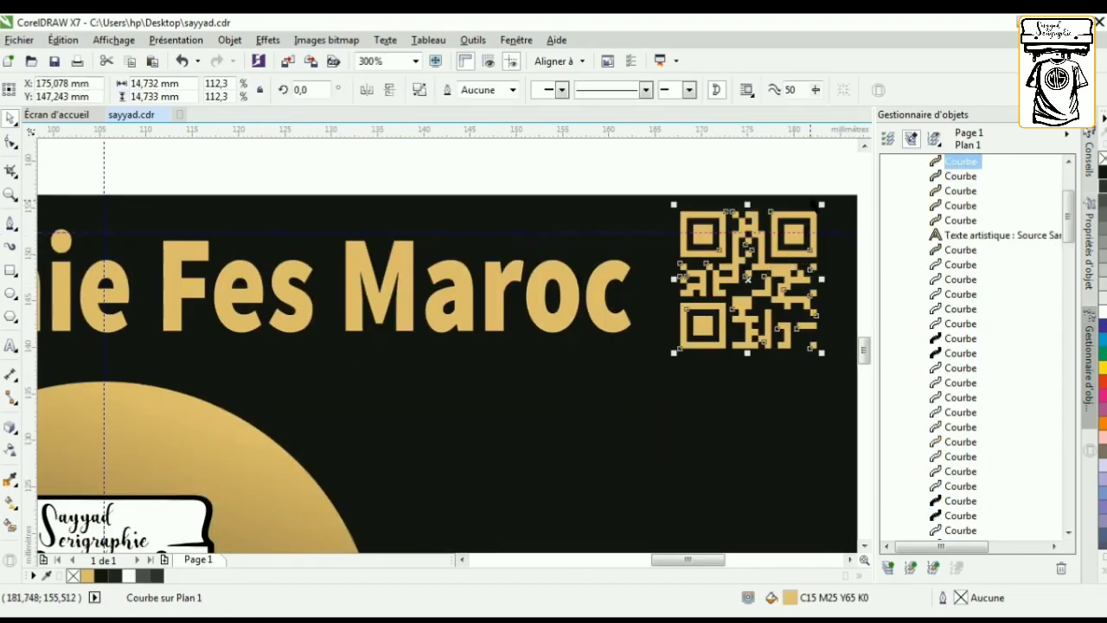
pyautogui.moveTo(851, 180); pyautogui.dragTo(653, 397)
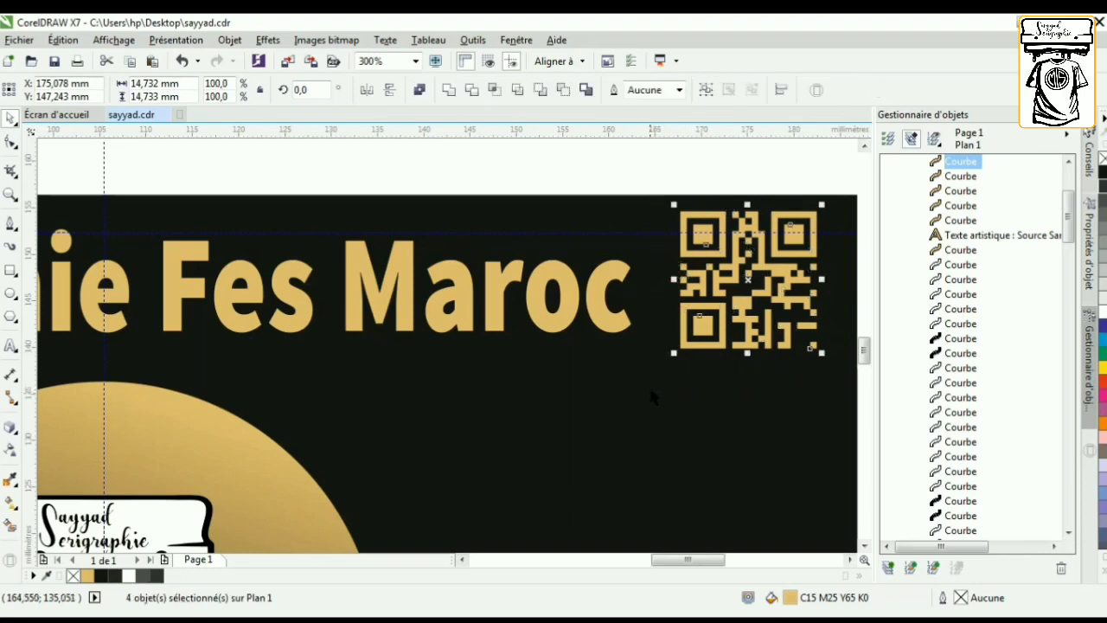
pyautogui.press('Down')
pyautogui.press('Down')
pyautogui.press('Down')
pyautogui.press('Down')
pyautogui.press('Down')
pyautogui.press('Down')
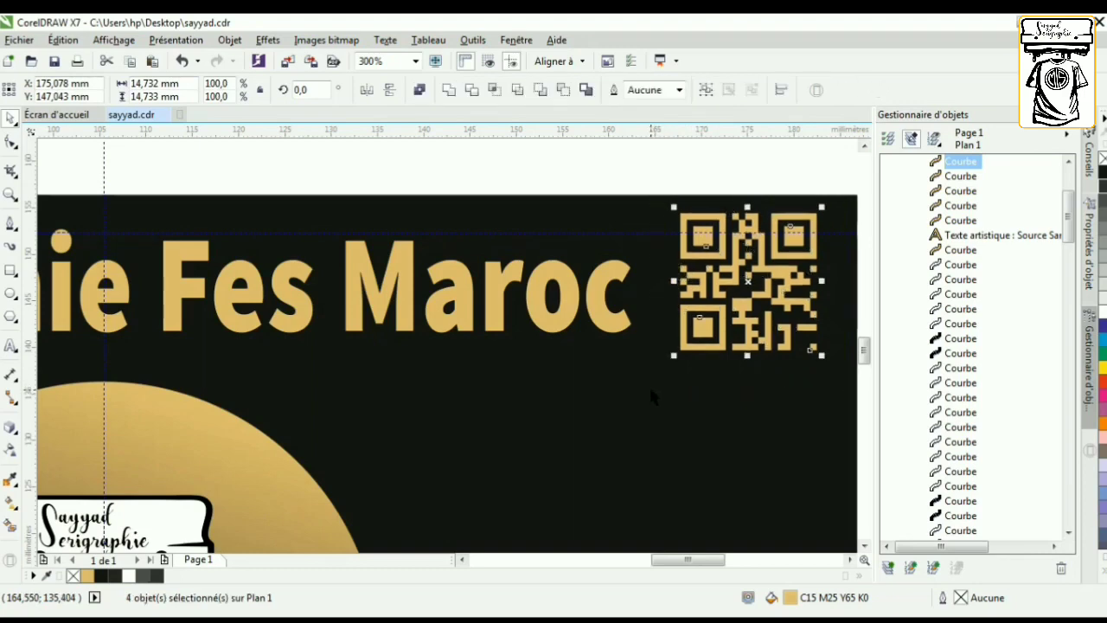
pyautogui.press('Down')
pyautogui.press('Down')
pyautogui.press('Down')
pyautogui.press('Down')
pyautogui.press('Down')
pyautogui.press('Down')
pyautogui.press('Down')
pyautogui.press('Down')
pyautogui.press('Down')
pyautogui.press('Down')
pyautogui.press('Down')
pyautogui.press('Down')
pyautogui.press('Down')
pyautogui.press('Down')
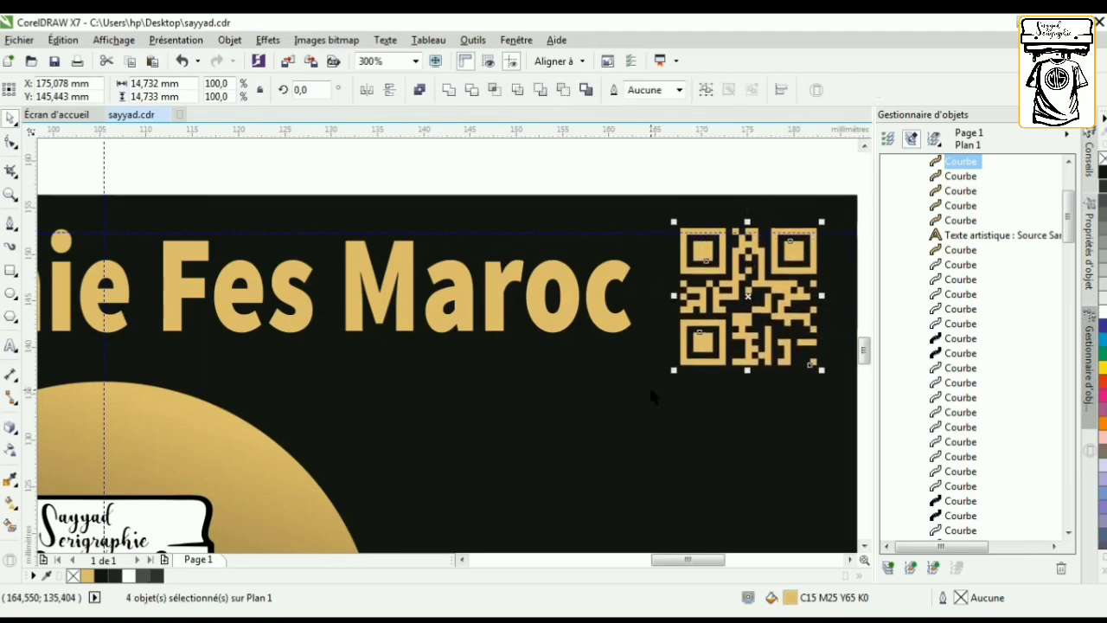
pyautogui.press('Down')
pyautogui.press('Down')
pyautogui.press('Down')
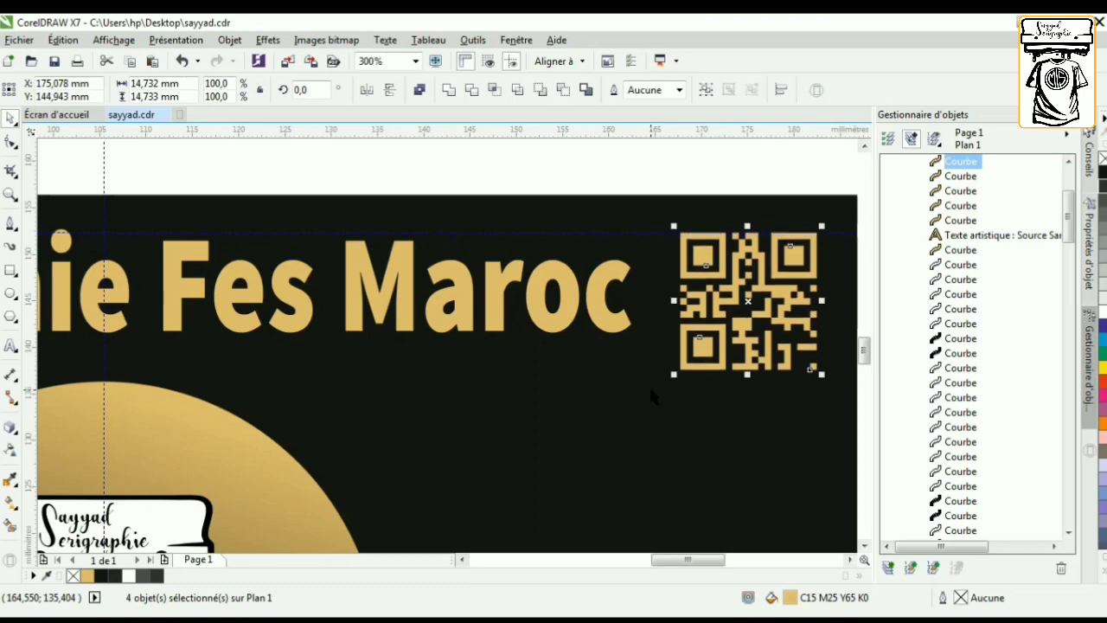
# Step: Move the left-hand small QR code to about X 35.52 mm, Y 145.002 mm, aligning its top with the horizontal guideline
pyautogui.scroll(-1, 705, 352)
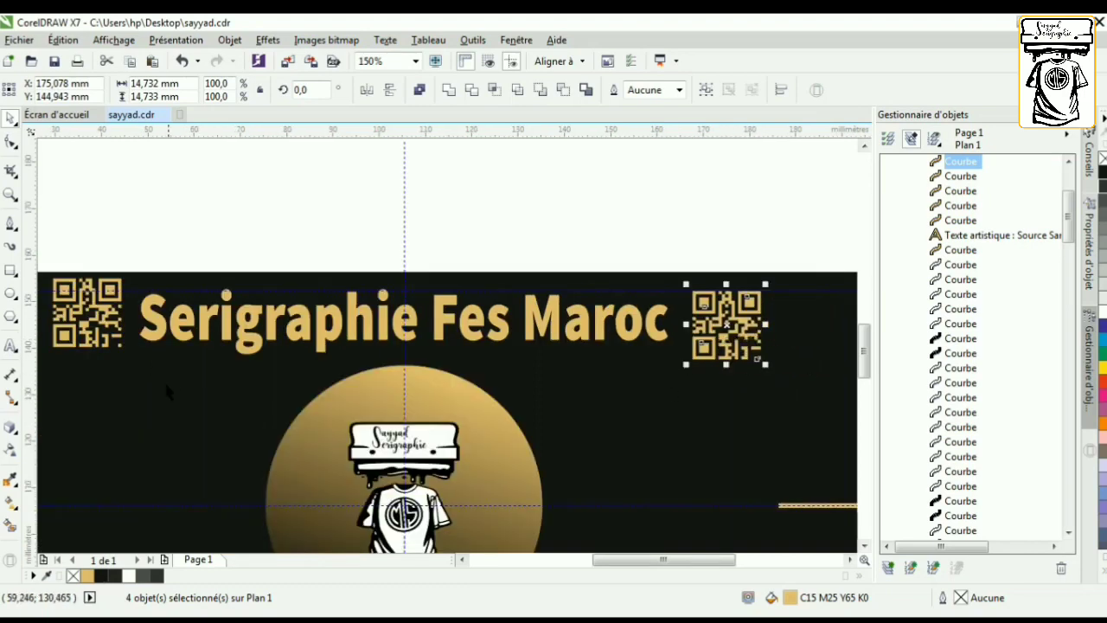
pyautogui.scroll(-1, 302, 329)
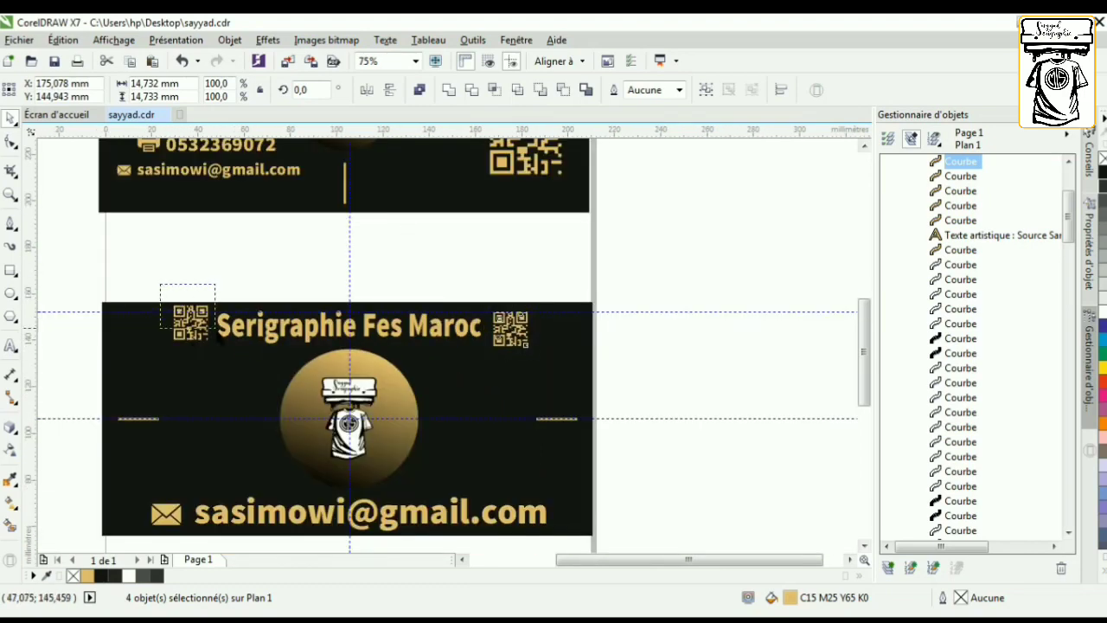
pyautogui.click(182, 319)
pyautogui.scroll(2, 180, 317)
pyautogui.moveTo(212, 322); pyautogui.dragTo(201, 353)
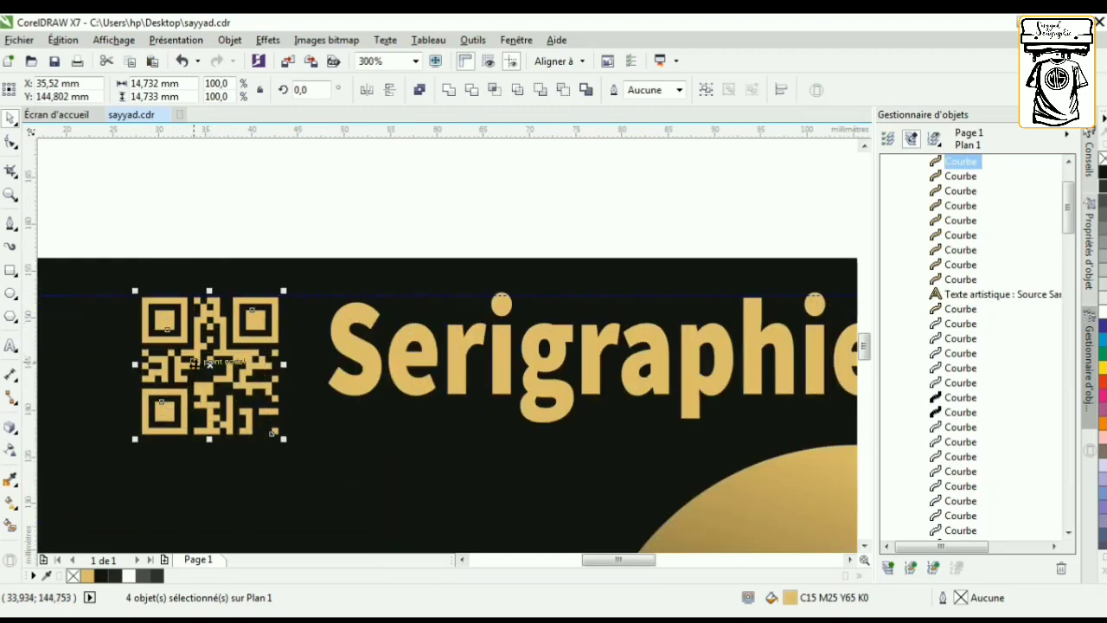
pyautogui.press('Up')
pyautogui.press('Up')
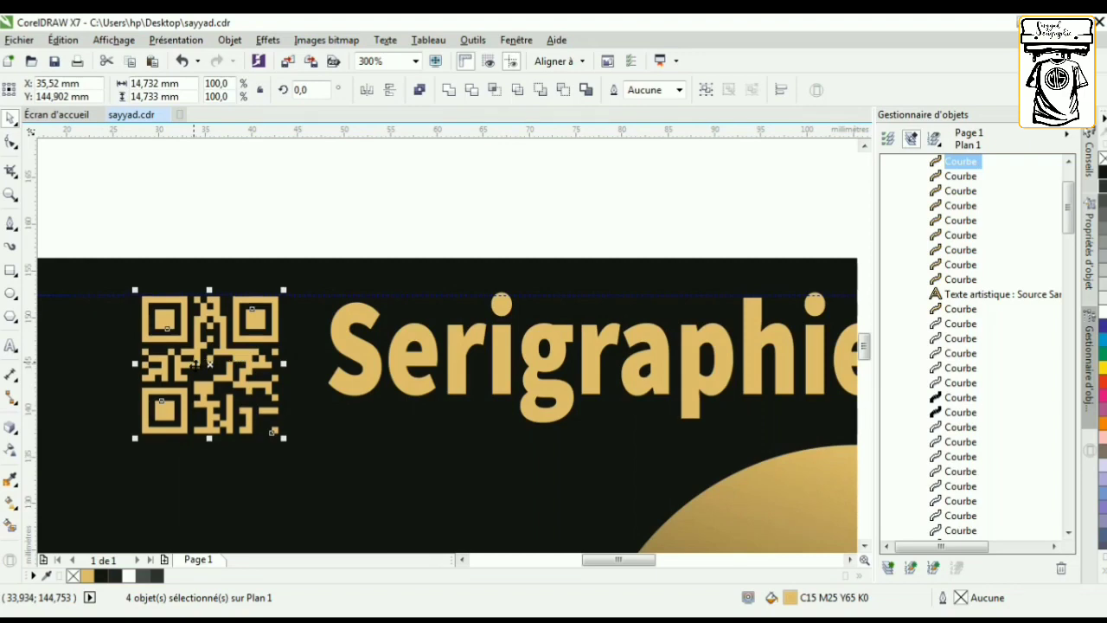
pyautogui.scroll(-1, 163, 363)
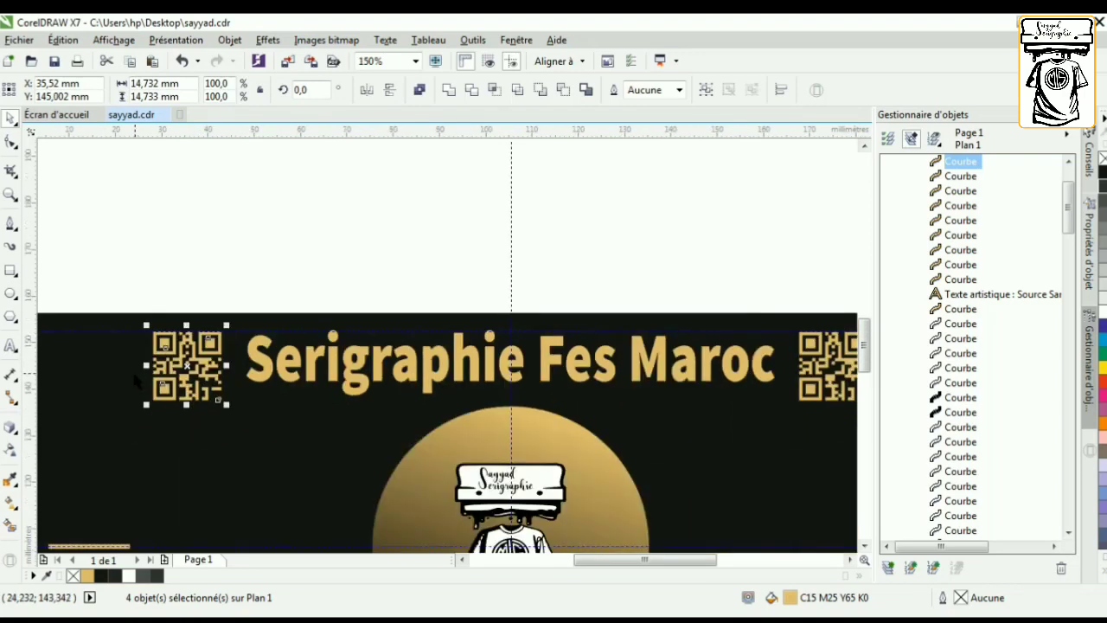
# Step: Delete the vertical guideline and both horizontal guidelines from the lower card
pyautogui.click(511, 251)
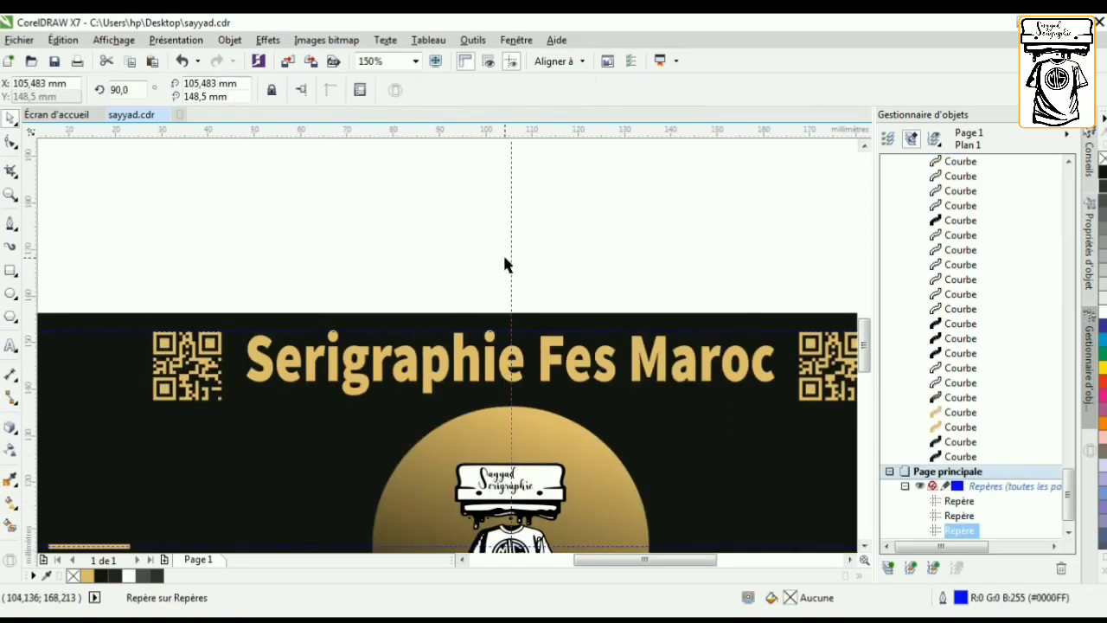
pyautogui.press('Delete')
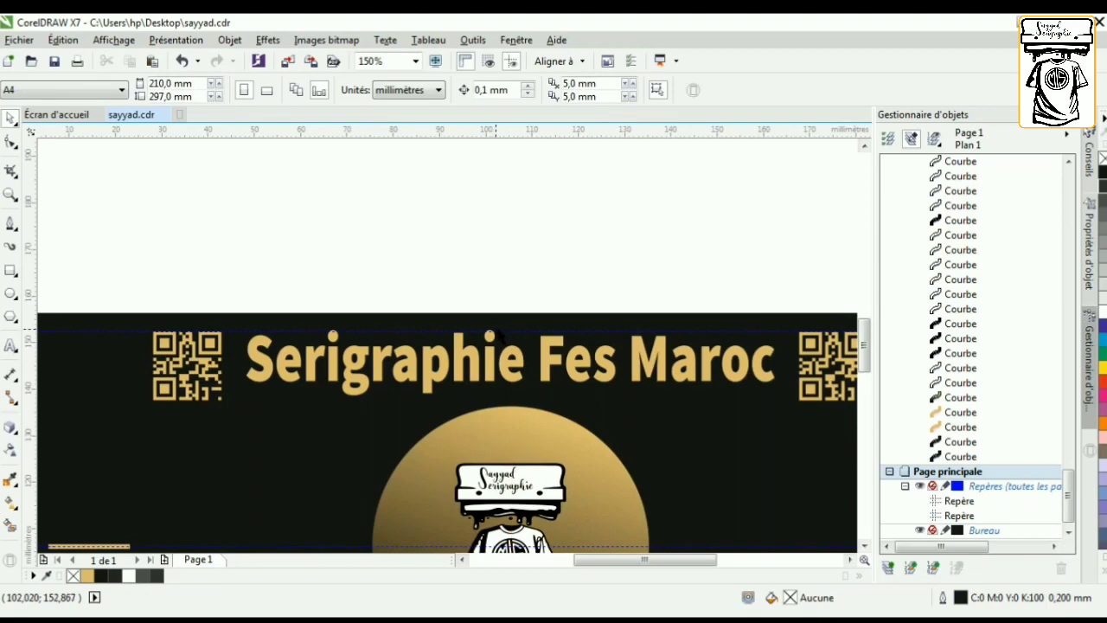
pyautogui.click(511, 331)
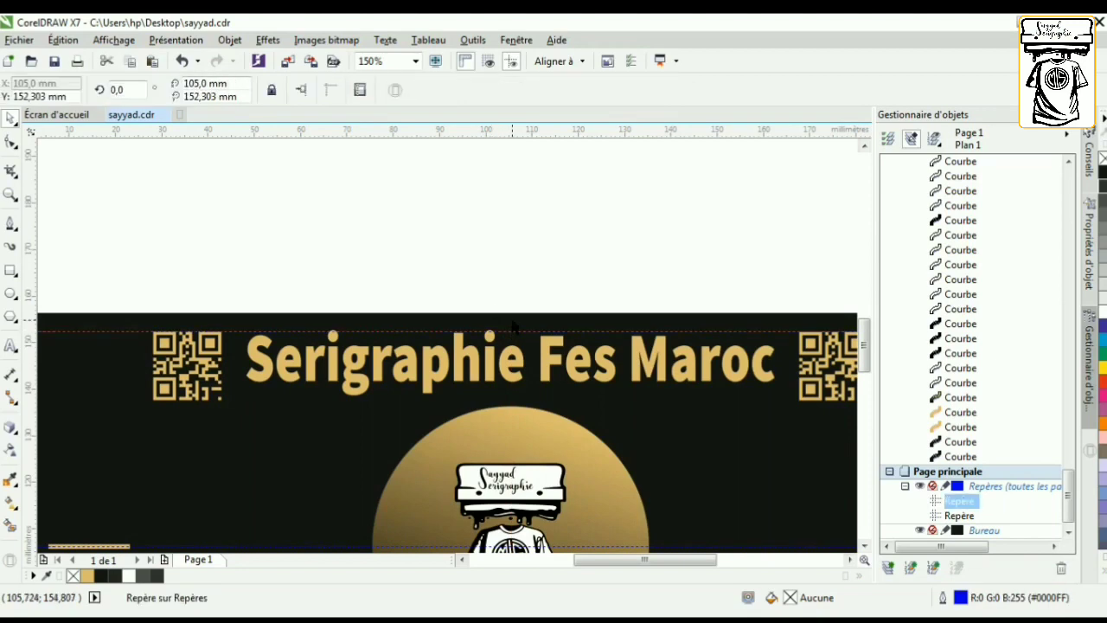
pyautogui.press('Delete')
pyautogui.scroll(-2, 422, 425)
pyautogui.scroll(1, 687, 438)
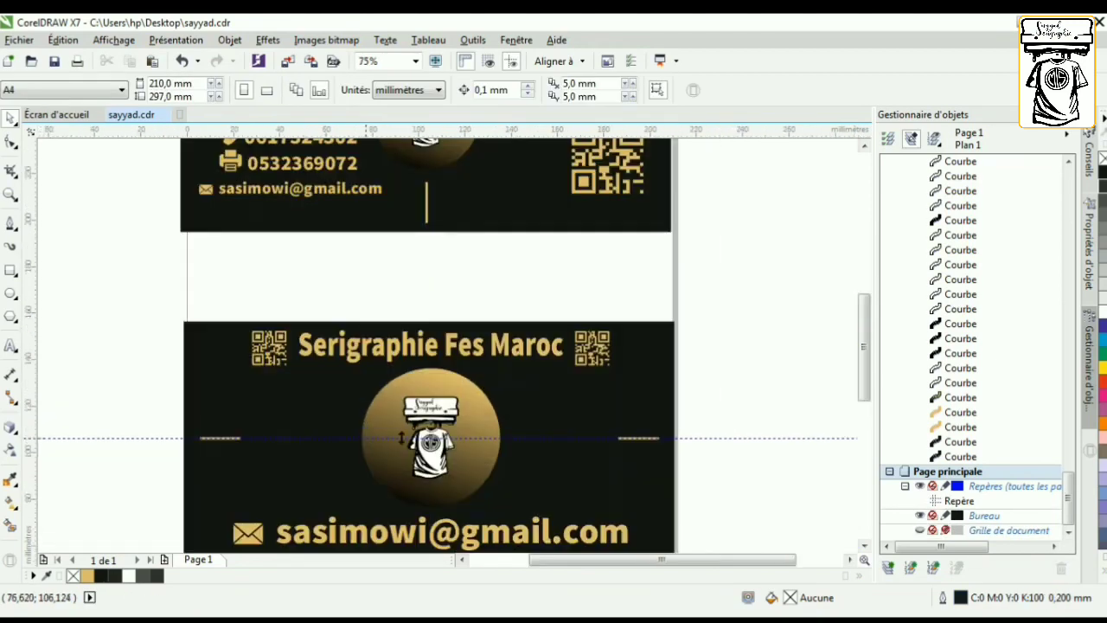
pyautogui.click(688, 438)
pyautogui.press('Delete')
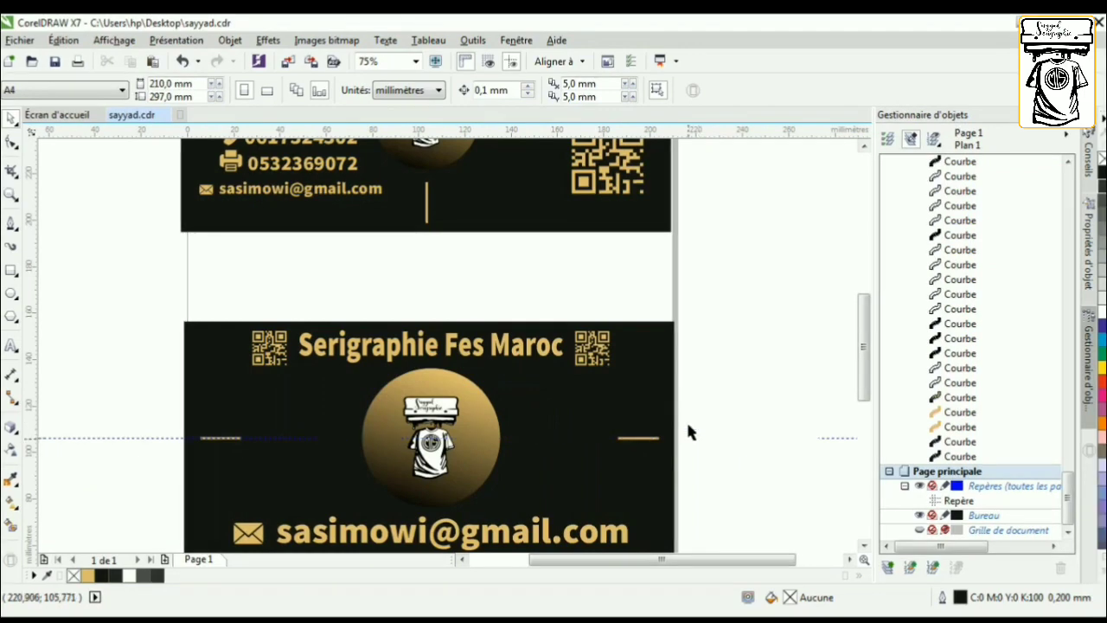
# Step: Select all elements of the upper card and move them down closer to the lower card, to about Y 219.344 mm
pyautogui.scroll(-1, 687, 432)
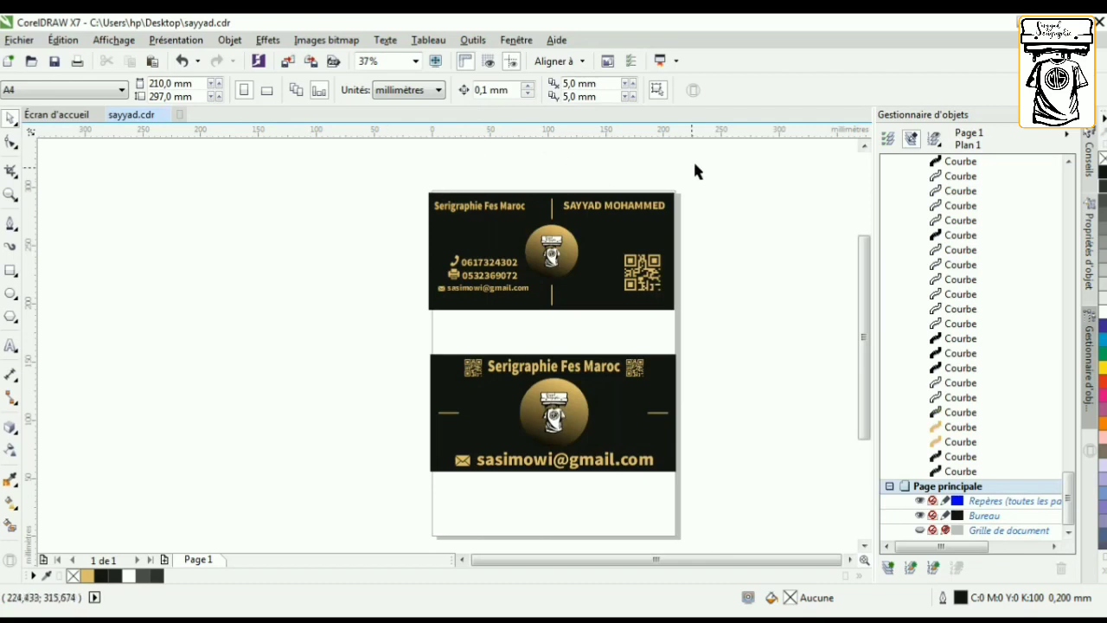
pyautogui.moveTo(648, 229); pyautogui.dragTo(410, 321)
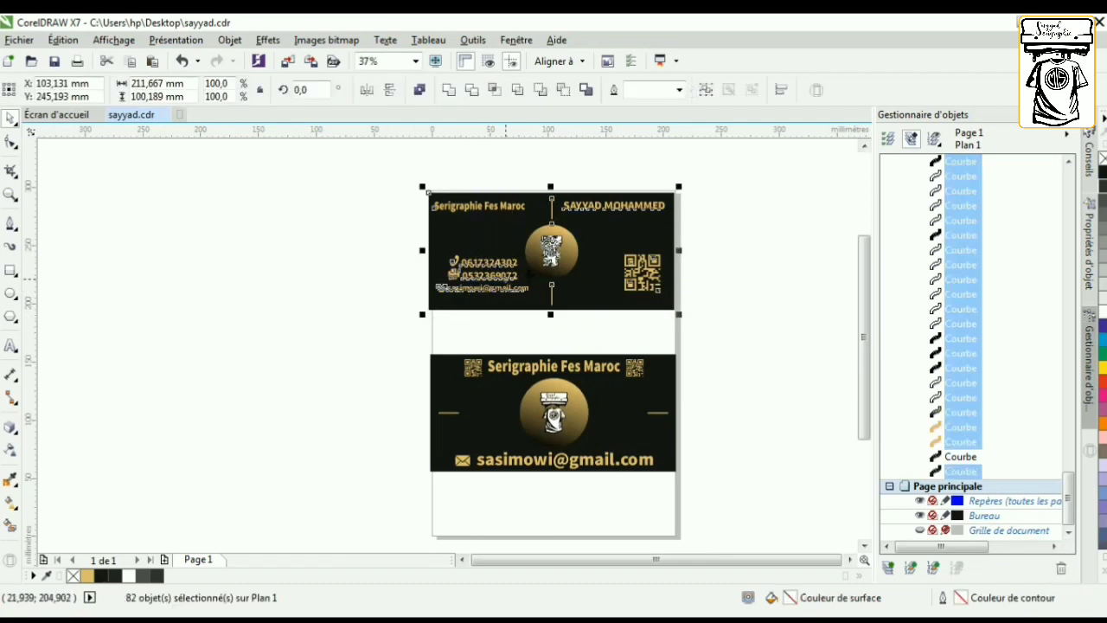
pyautogui.moveTo(551, 258); pyautogui.dragTo(552, 294)
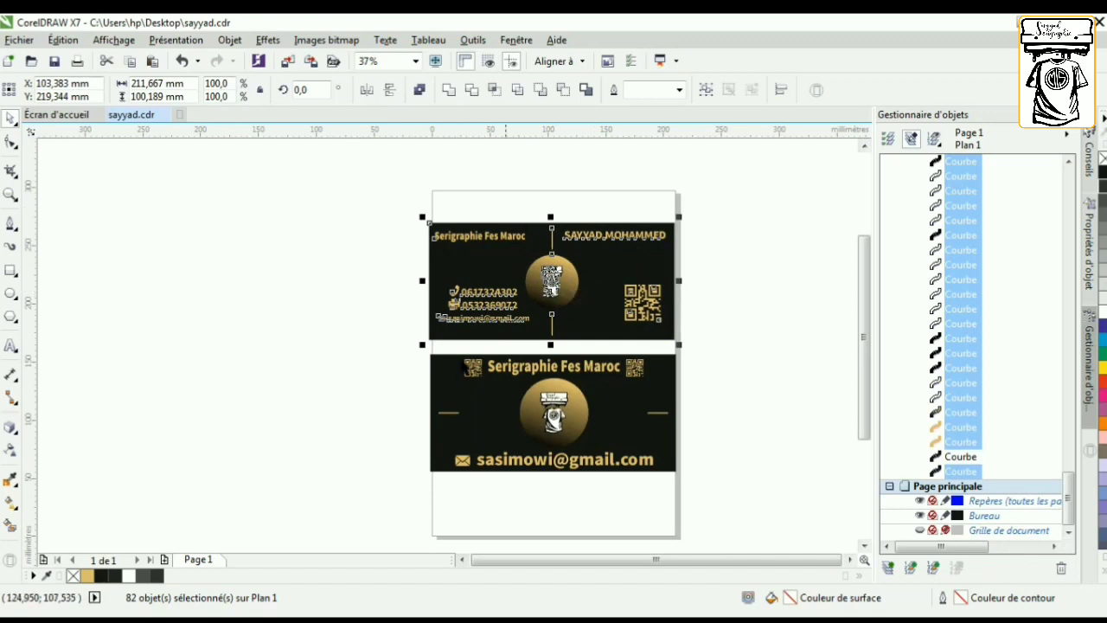
# Step: Examine the finished layout of both cards, checking the text, logos and QR codes on each side
pyautogui.click(317, 349)
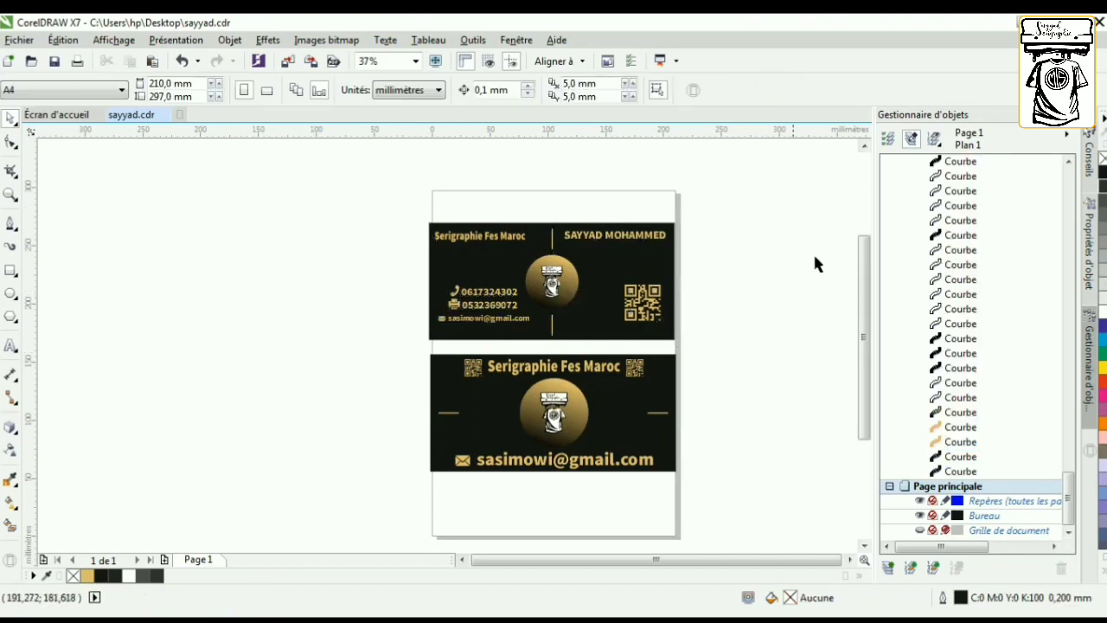
pyautogui.moveTo(372, 194); pyautogui.dragTo(757, 501)
pyautogui.scroll(2, 563, 278)
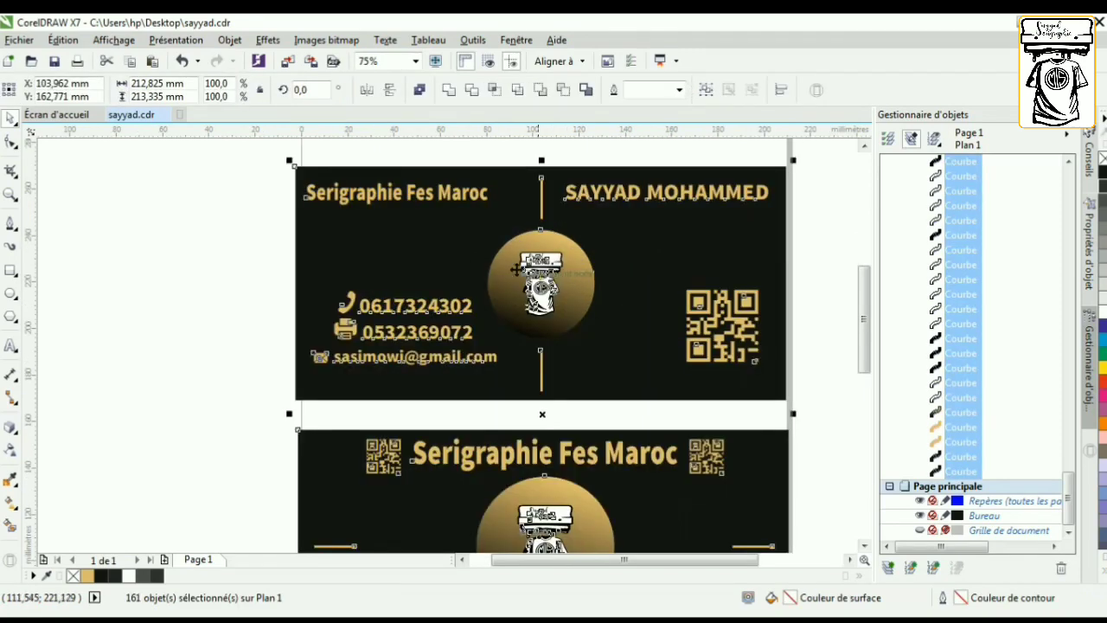
pyautogui.click(165, 263)
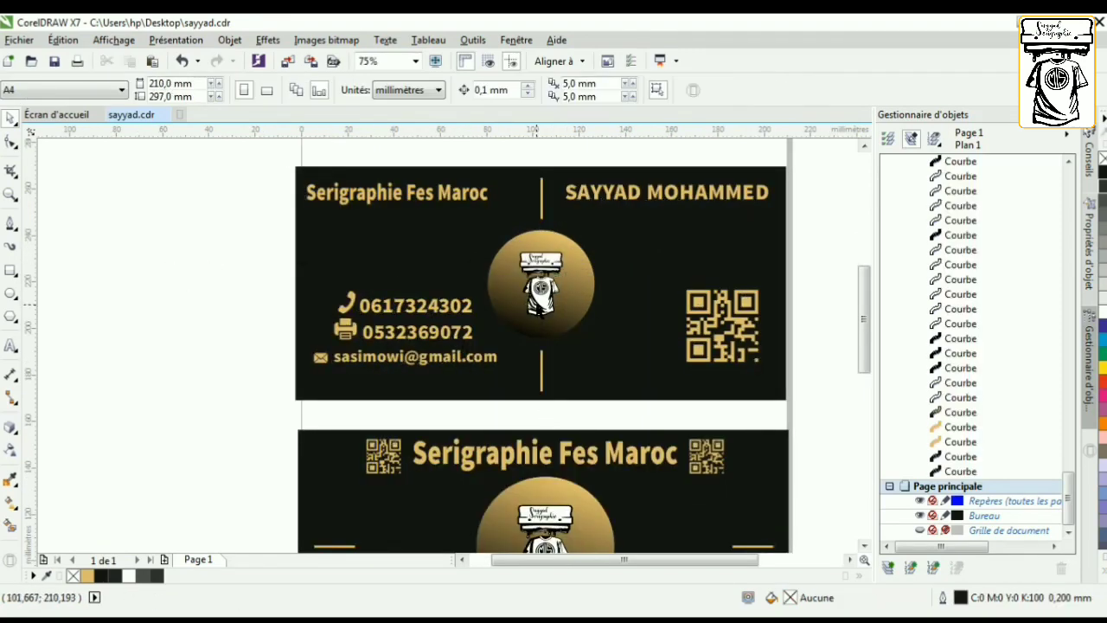
pyautogui.scroll(1, 536, 312)
pyautogui.scroll(-1, 465, 314)
pyautogui.scroll(-1, 544, 425)
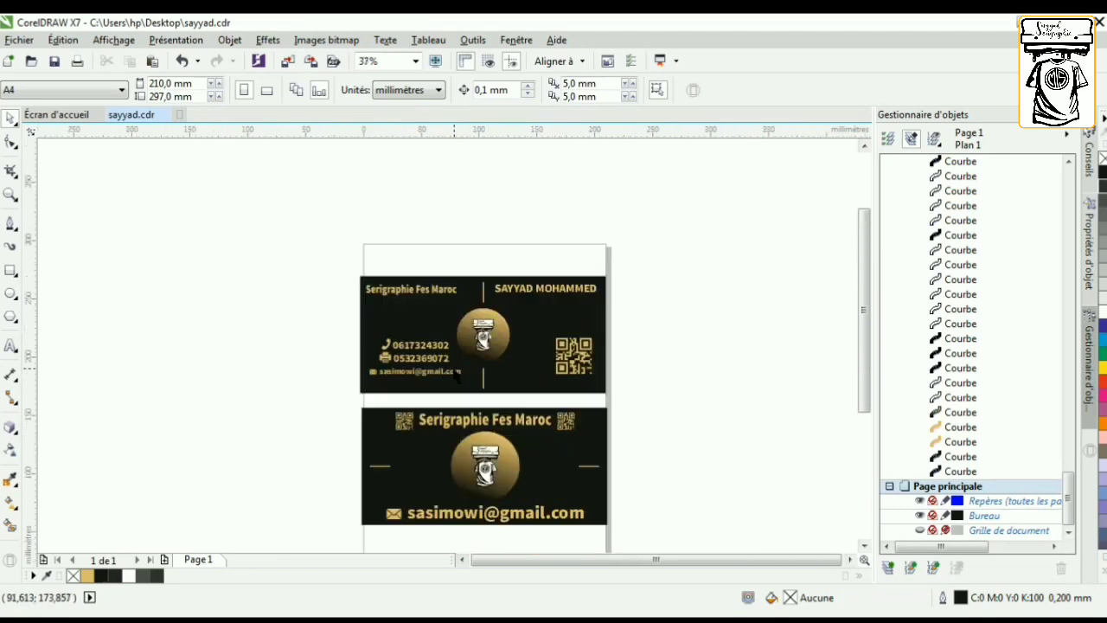
pyautogui.scroll(1, 492, 491)
pyautogui.scroll(-1, 469, 445)
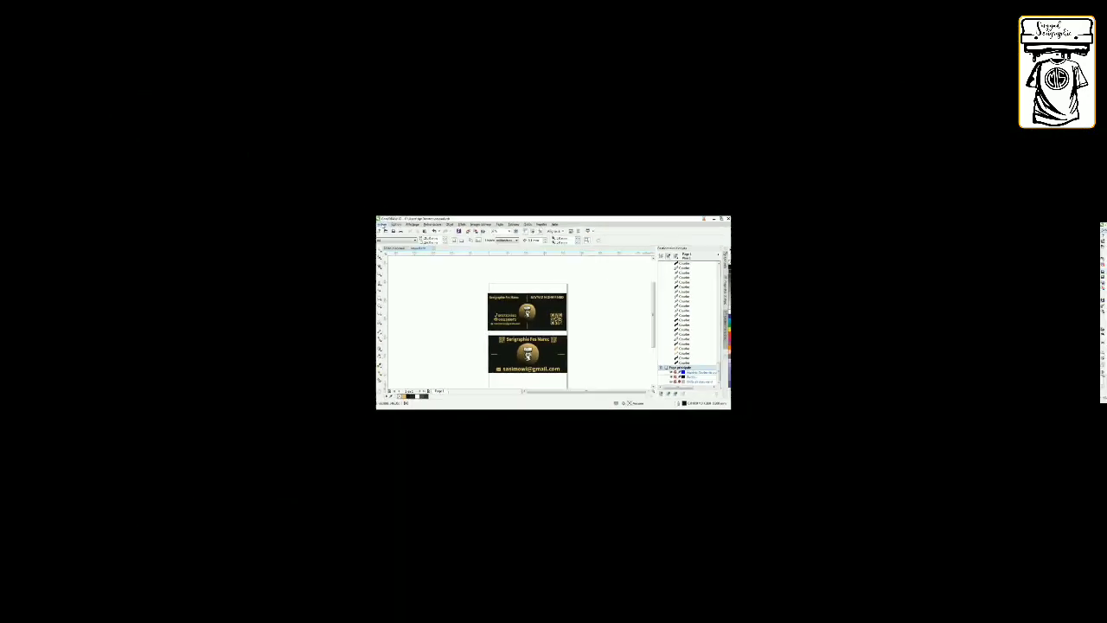
# Step: Save the drawing as a new CorelDRAW (CDR) file named sayyad14 on the desktop
pyautogui.hotkey('ctrl', 'shift', 's')
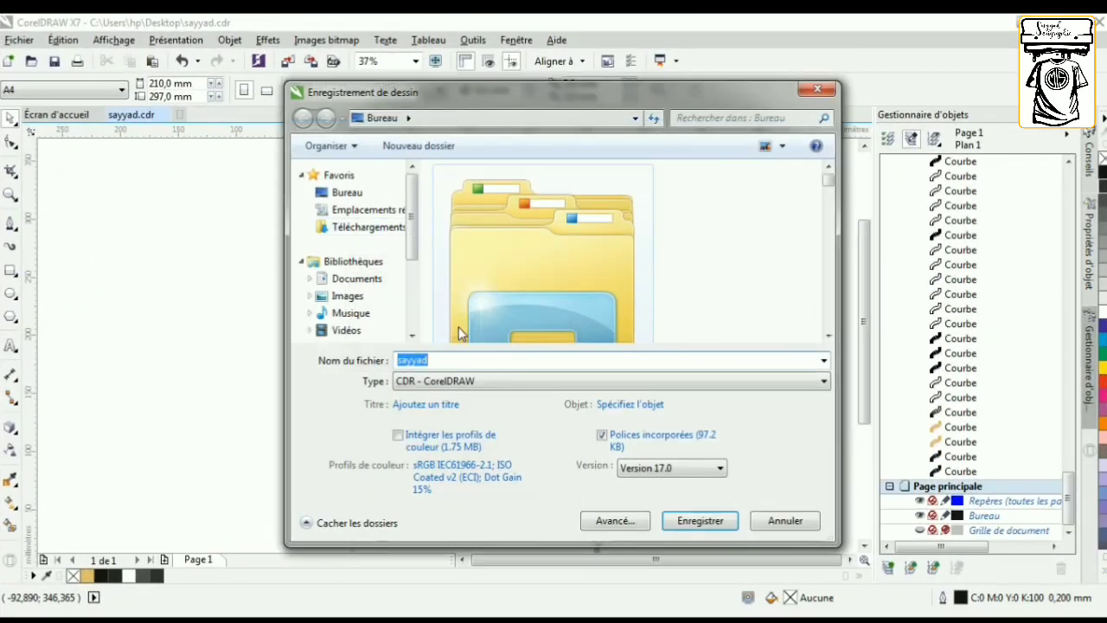
pyautogui.click(501, 338)
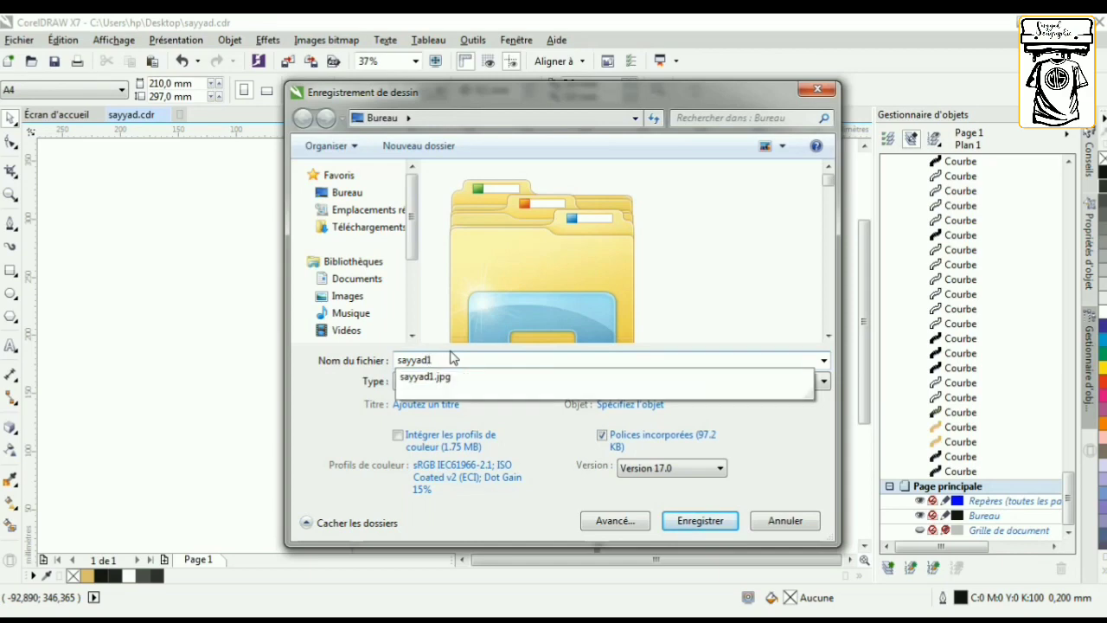
pyautogui.write('14')
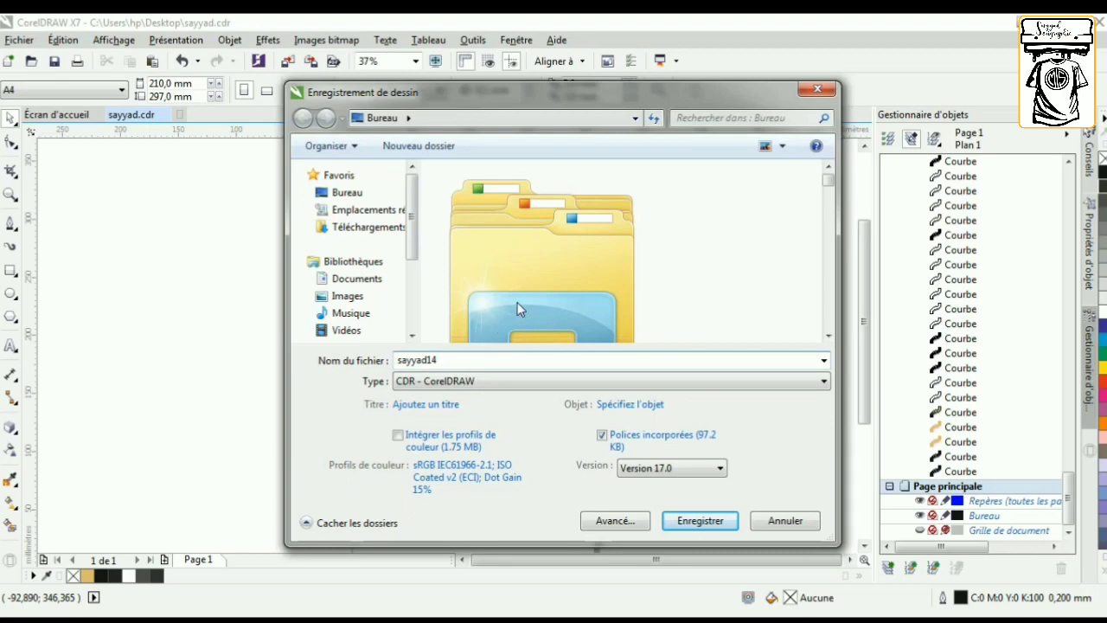
pyautogui.click(723, 524)
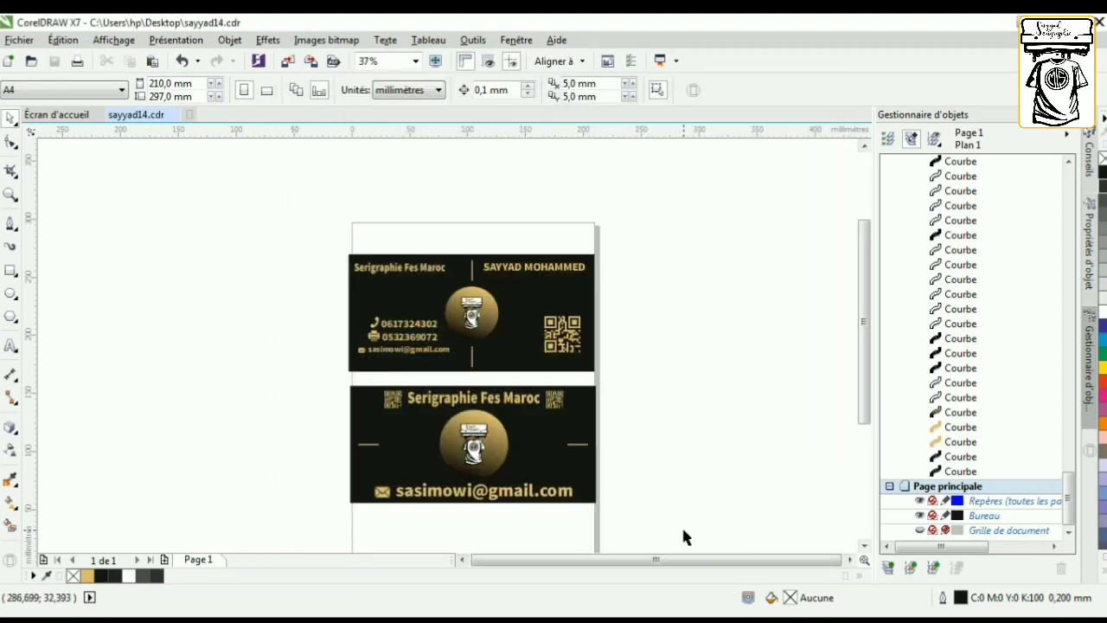
# Step: Export the two cards to the desktop as a JPEG named sayyad14, in 32-bit CMYK colour at 100% quality
pyautogui.click(21, 40)
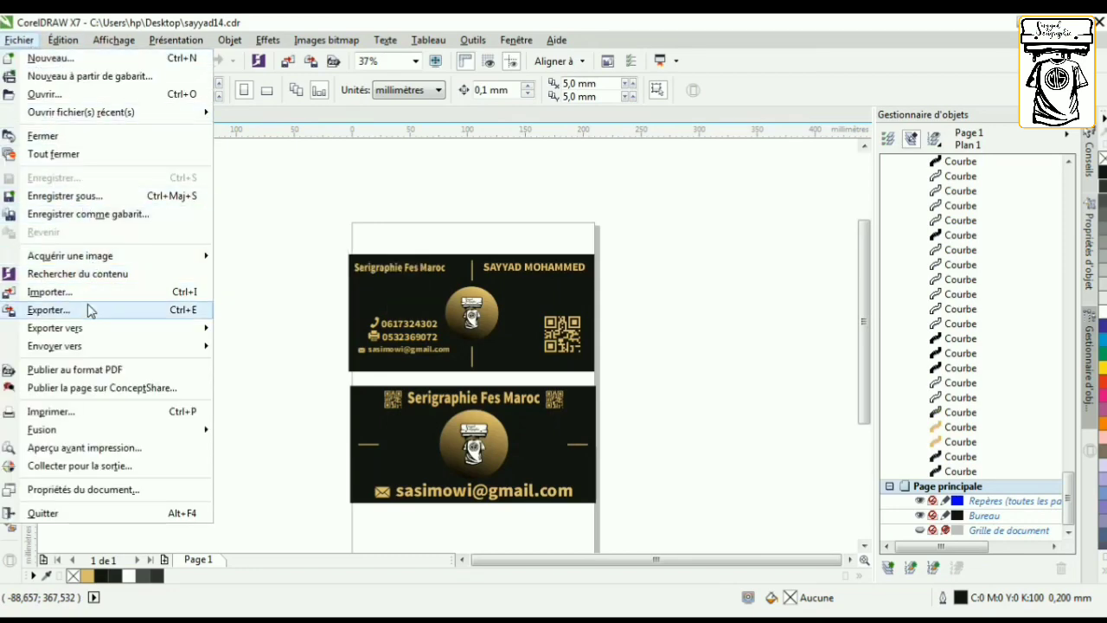
pyautogui.click(48, 309)
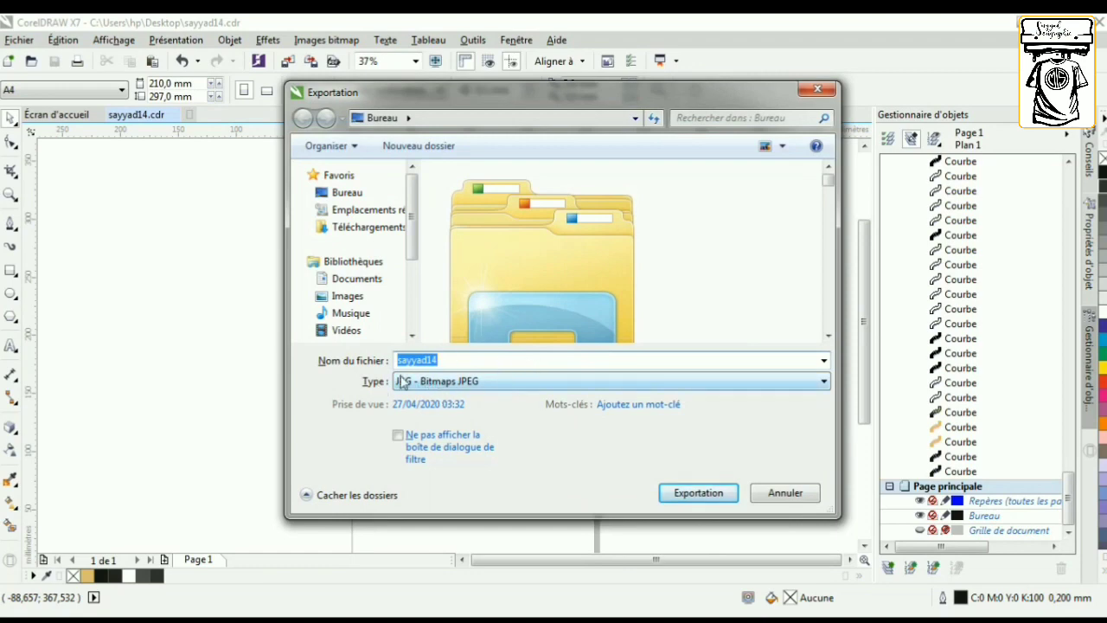
pyautogui.click(695, 499)
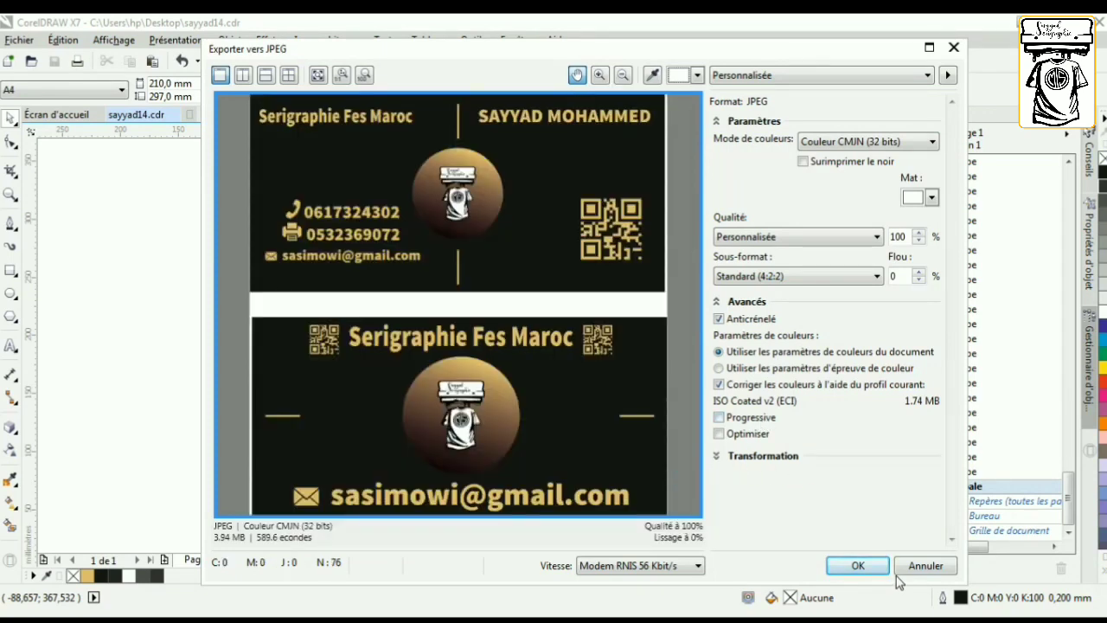
pyautogui.click(859, 567)
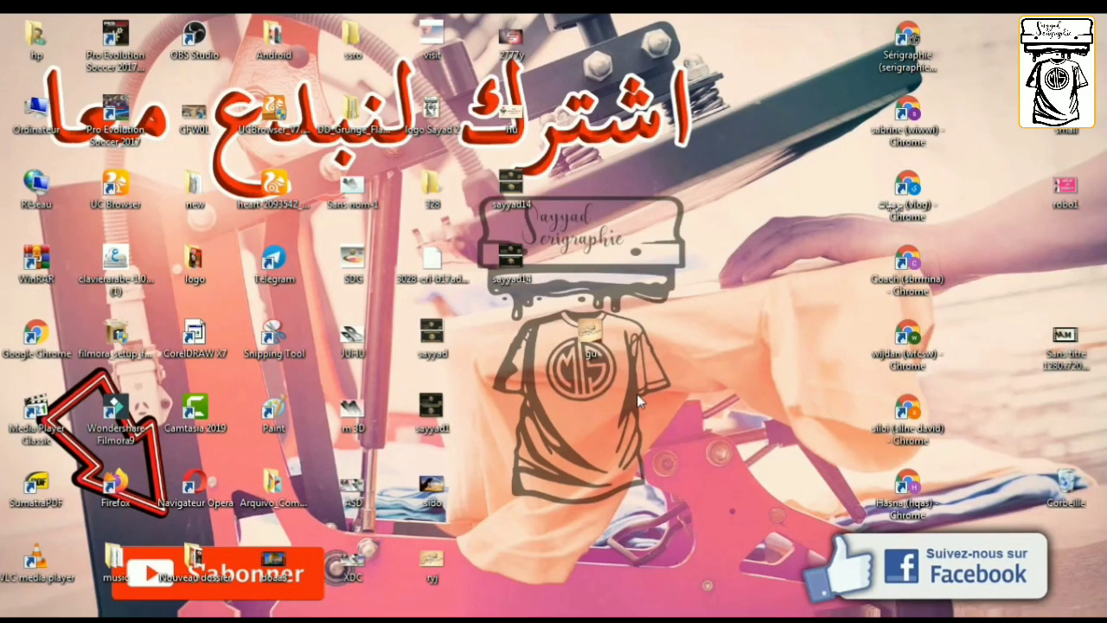
# Step: Open the exported sayyad14 image from the desktop in Windows Photo Viewer and inspect the lower card's company name, QR codes and logo up close
pyautogui.doubleClick(505, 262)
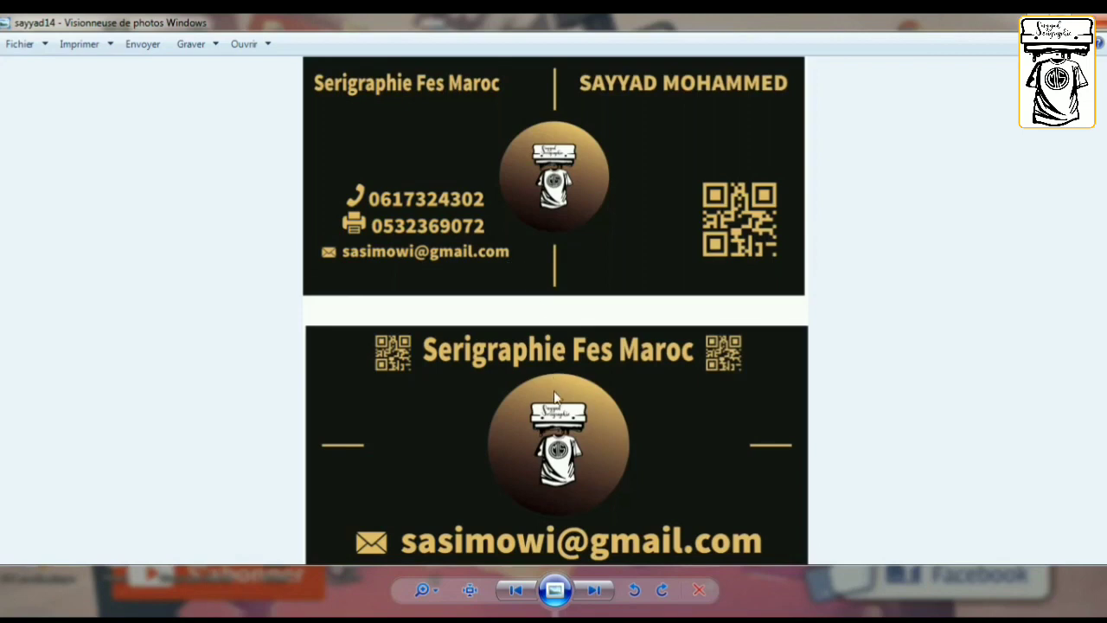
pyautogui.scroll(1, 567, 426)
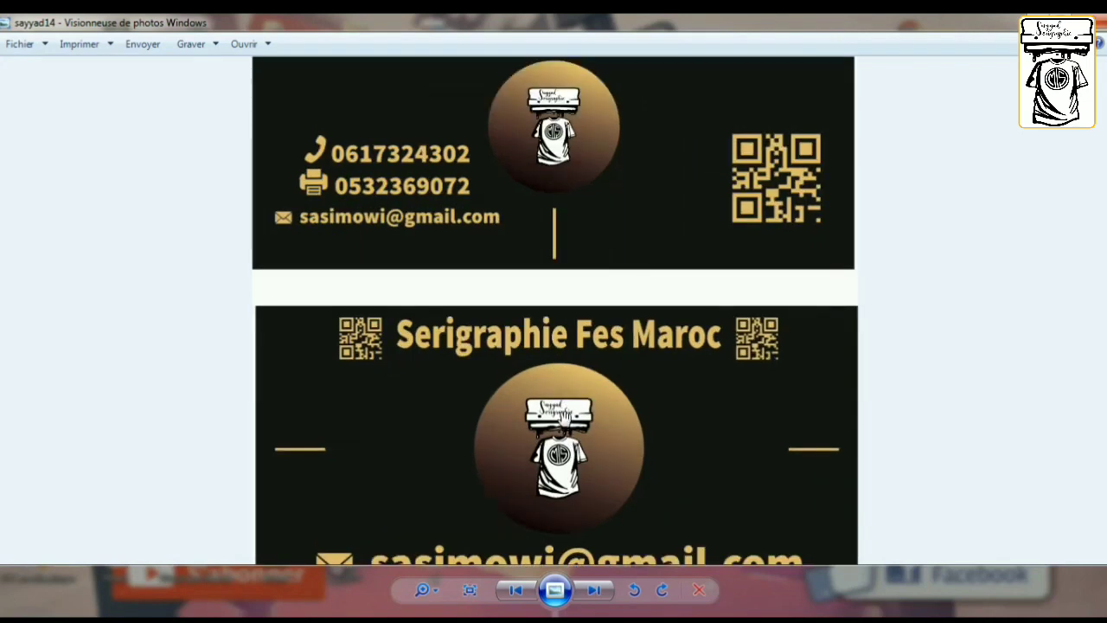
pyautogui.scroll(2, 564, 418)
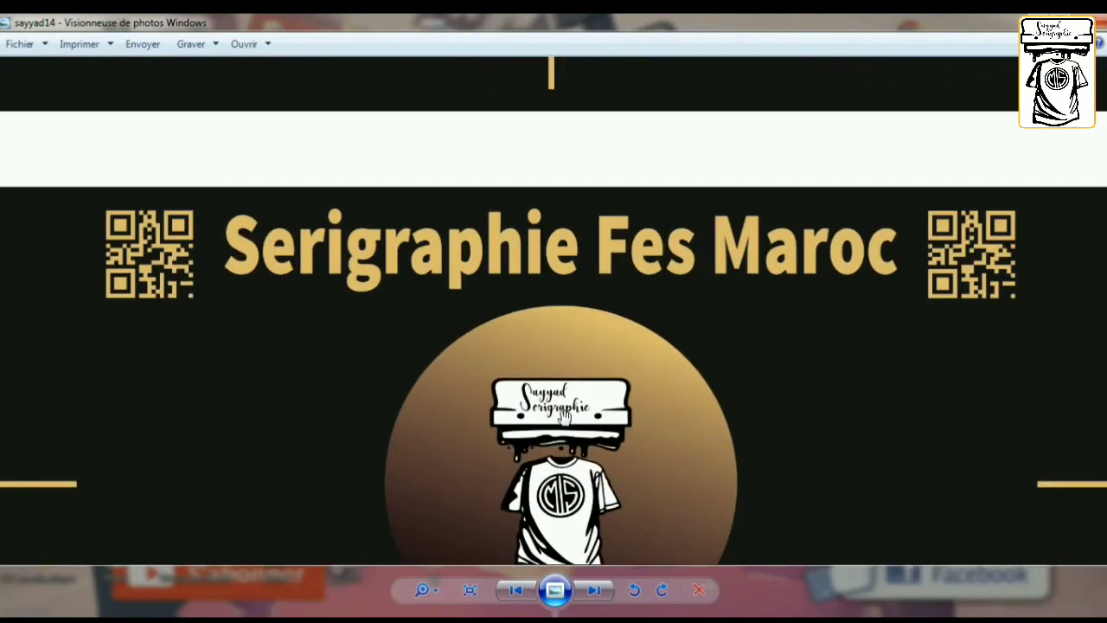
pyautogui.scroll(2, 563, 417)
pyautogui.scroll(-3, 563, 416)
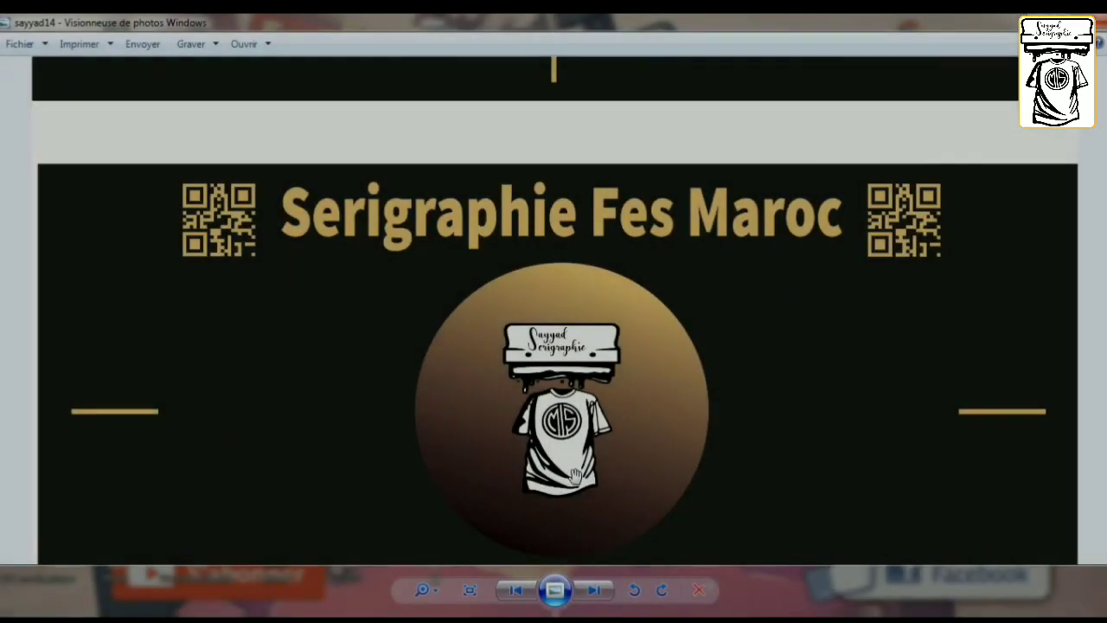
pyautogui.scroll(2, 577, 465)
pyautogui.scroll(1, 577, 464)
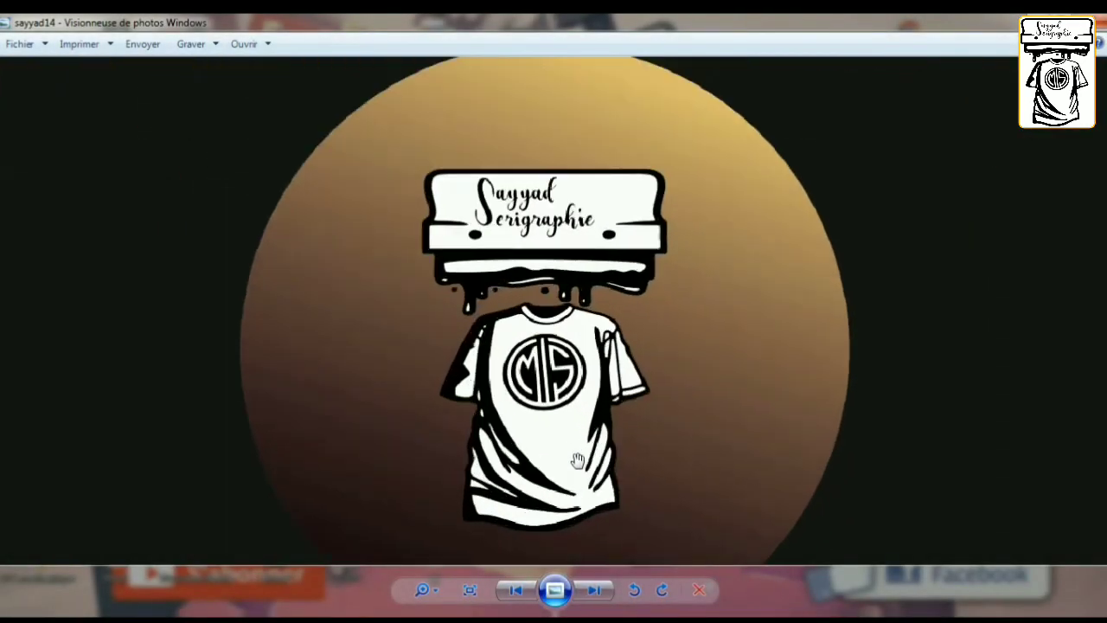
pyautogui.scroll(1, 547, 449)
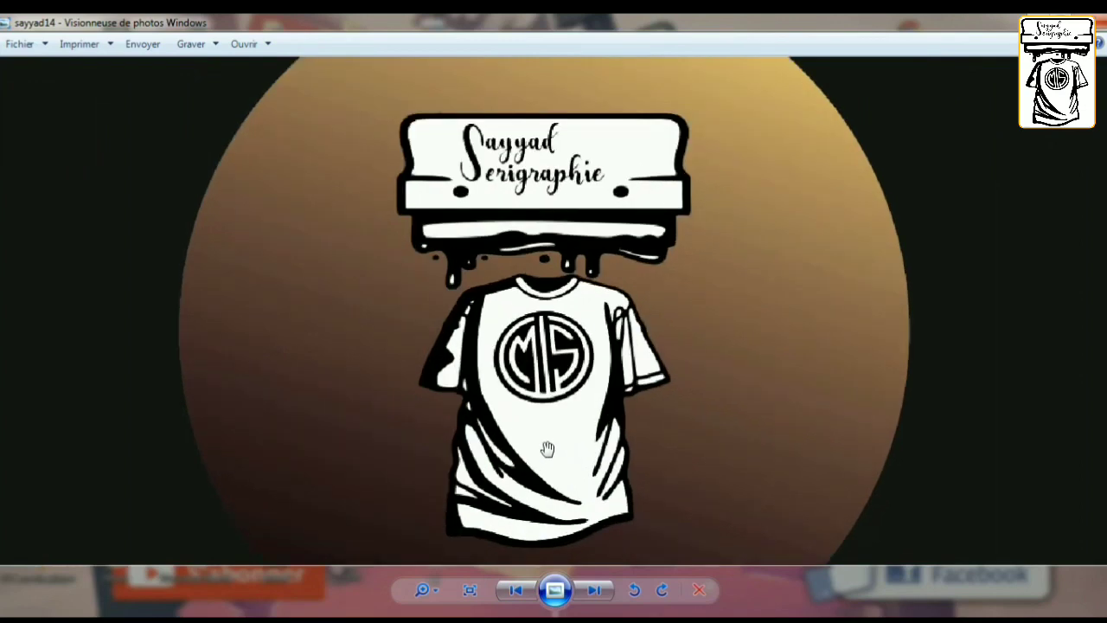
pyautogui.scroll(-1, 548, 449)
pyautogui.scroll(2, 547, 446)
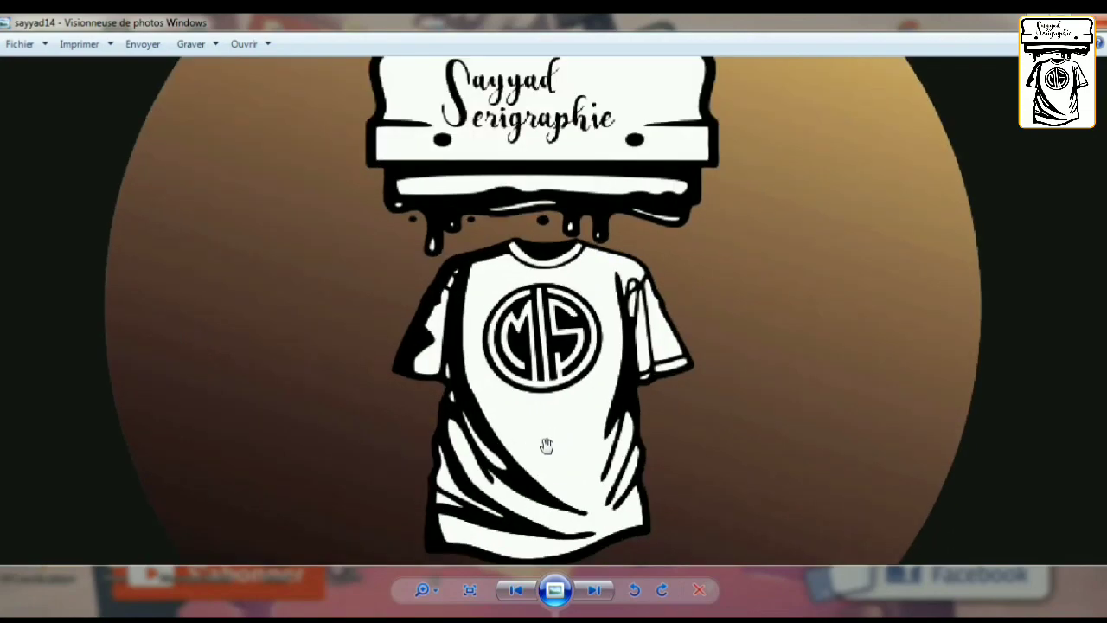